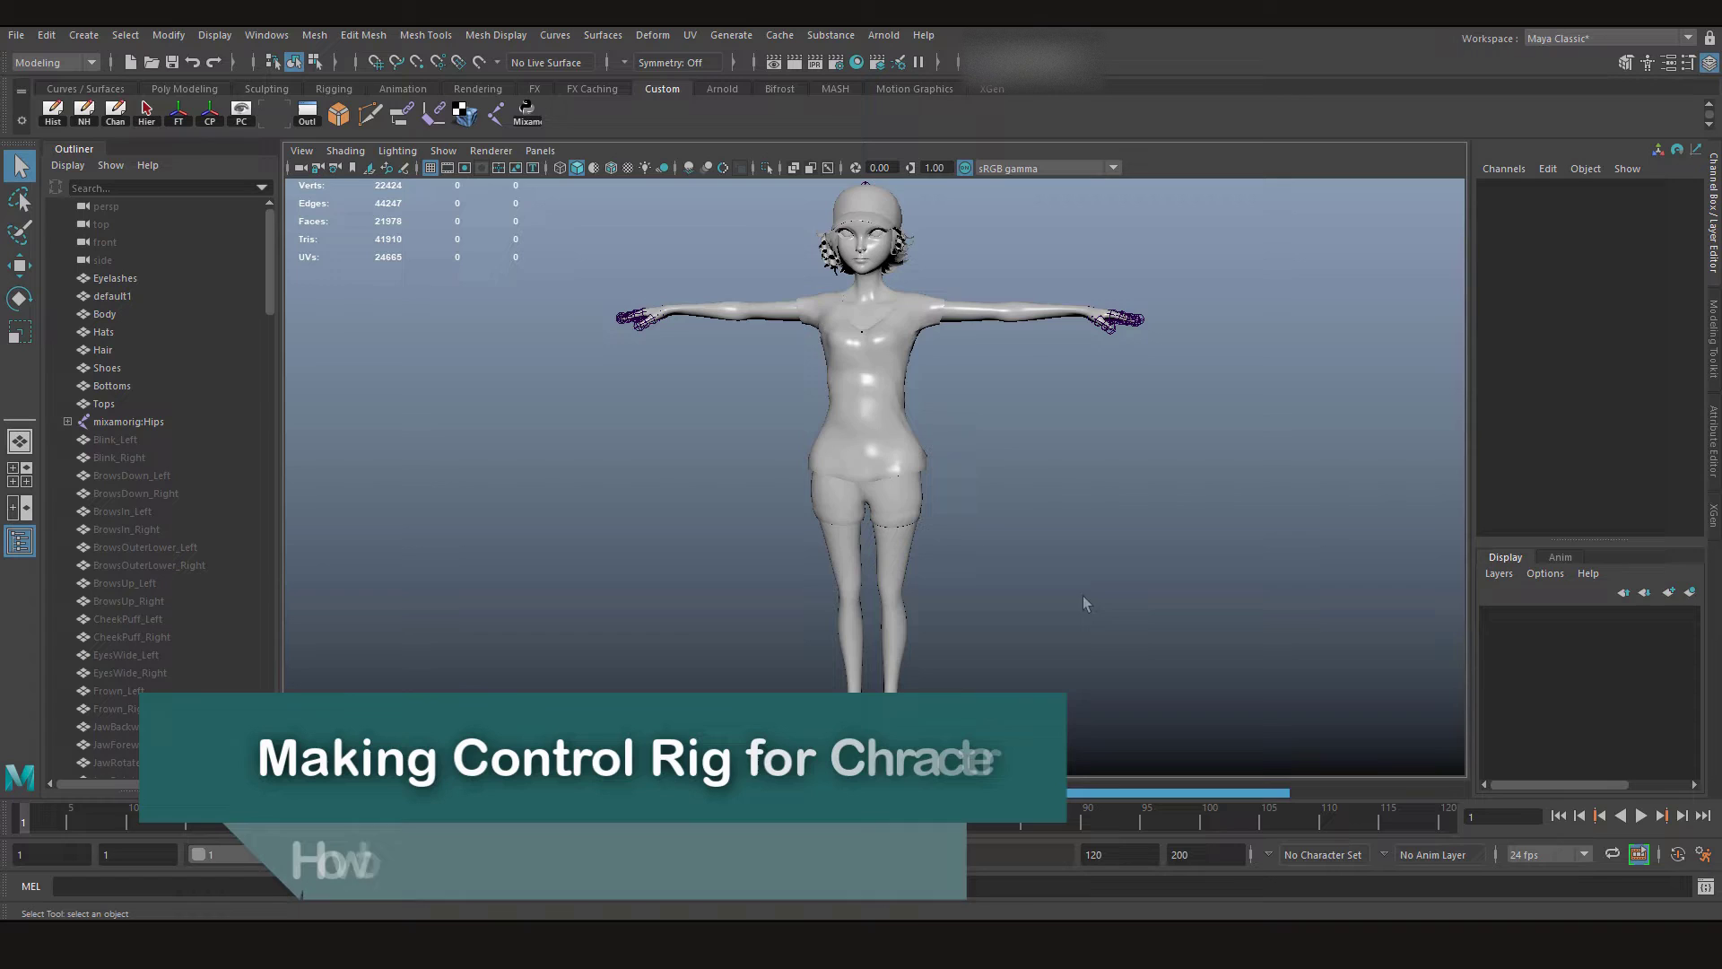
Frame the full character in the perspective view and display it shaded with texture maps.
scroll(959, 536, down, 1)
scroll(960, 531, down, 1)
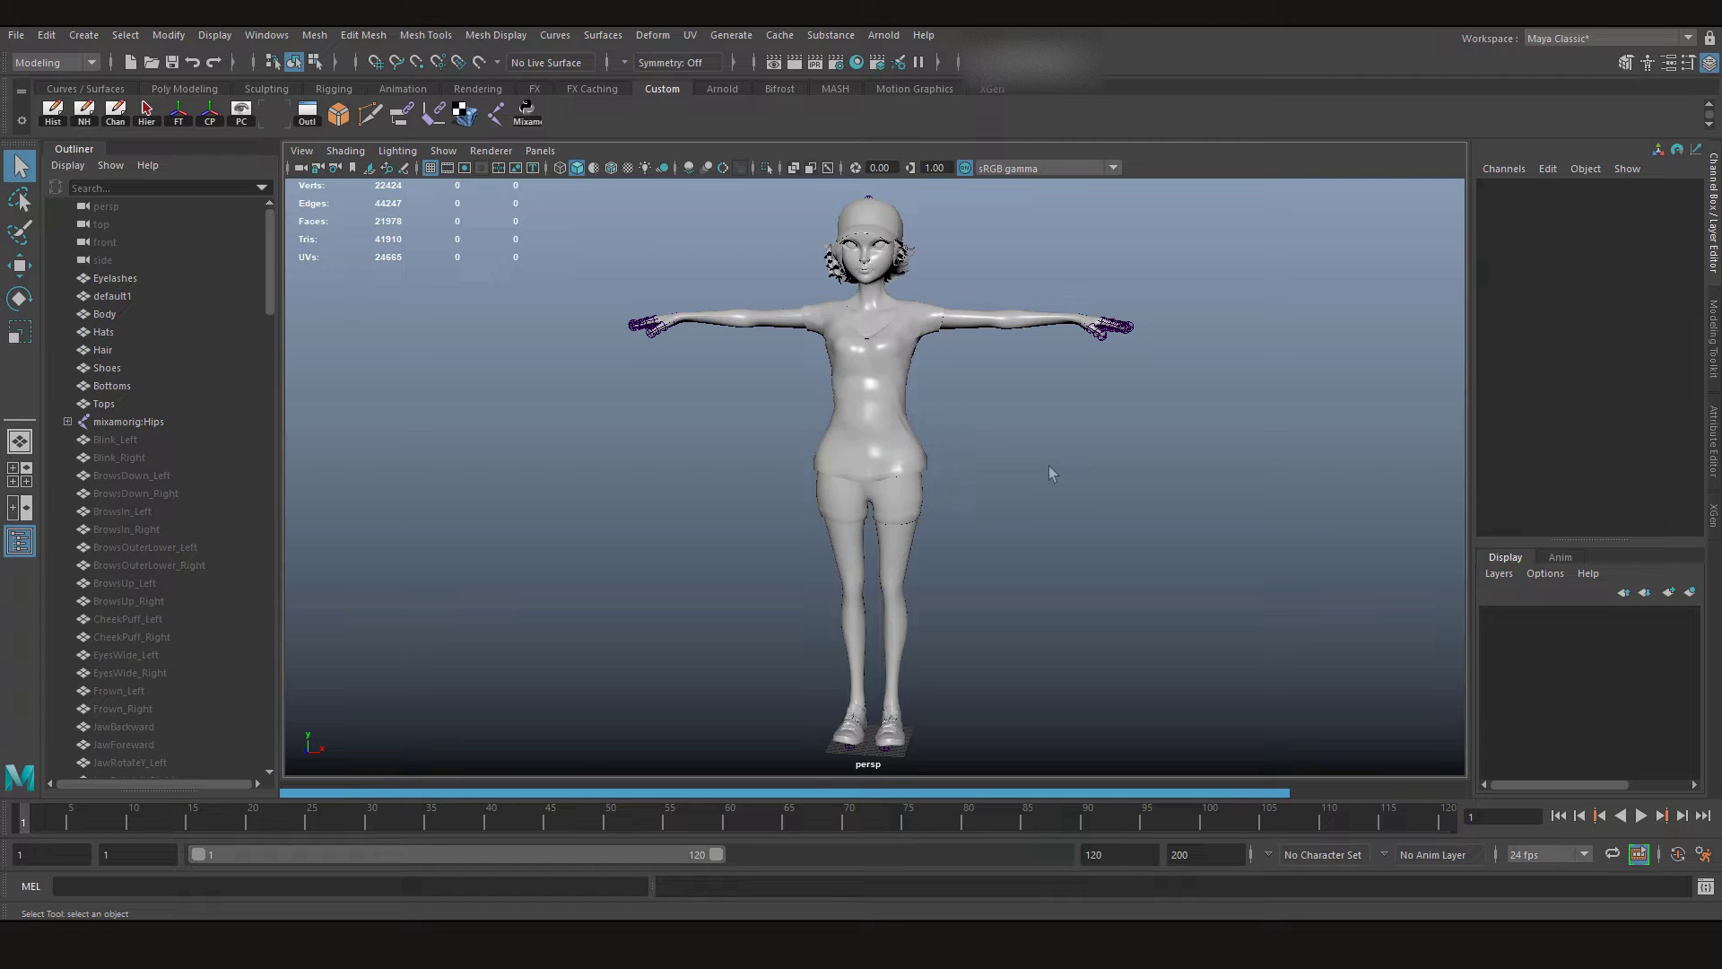
alt+middle_drag(997, 483, 1015, 476)
alt+drag(1016, 476, 982, 552)
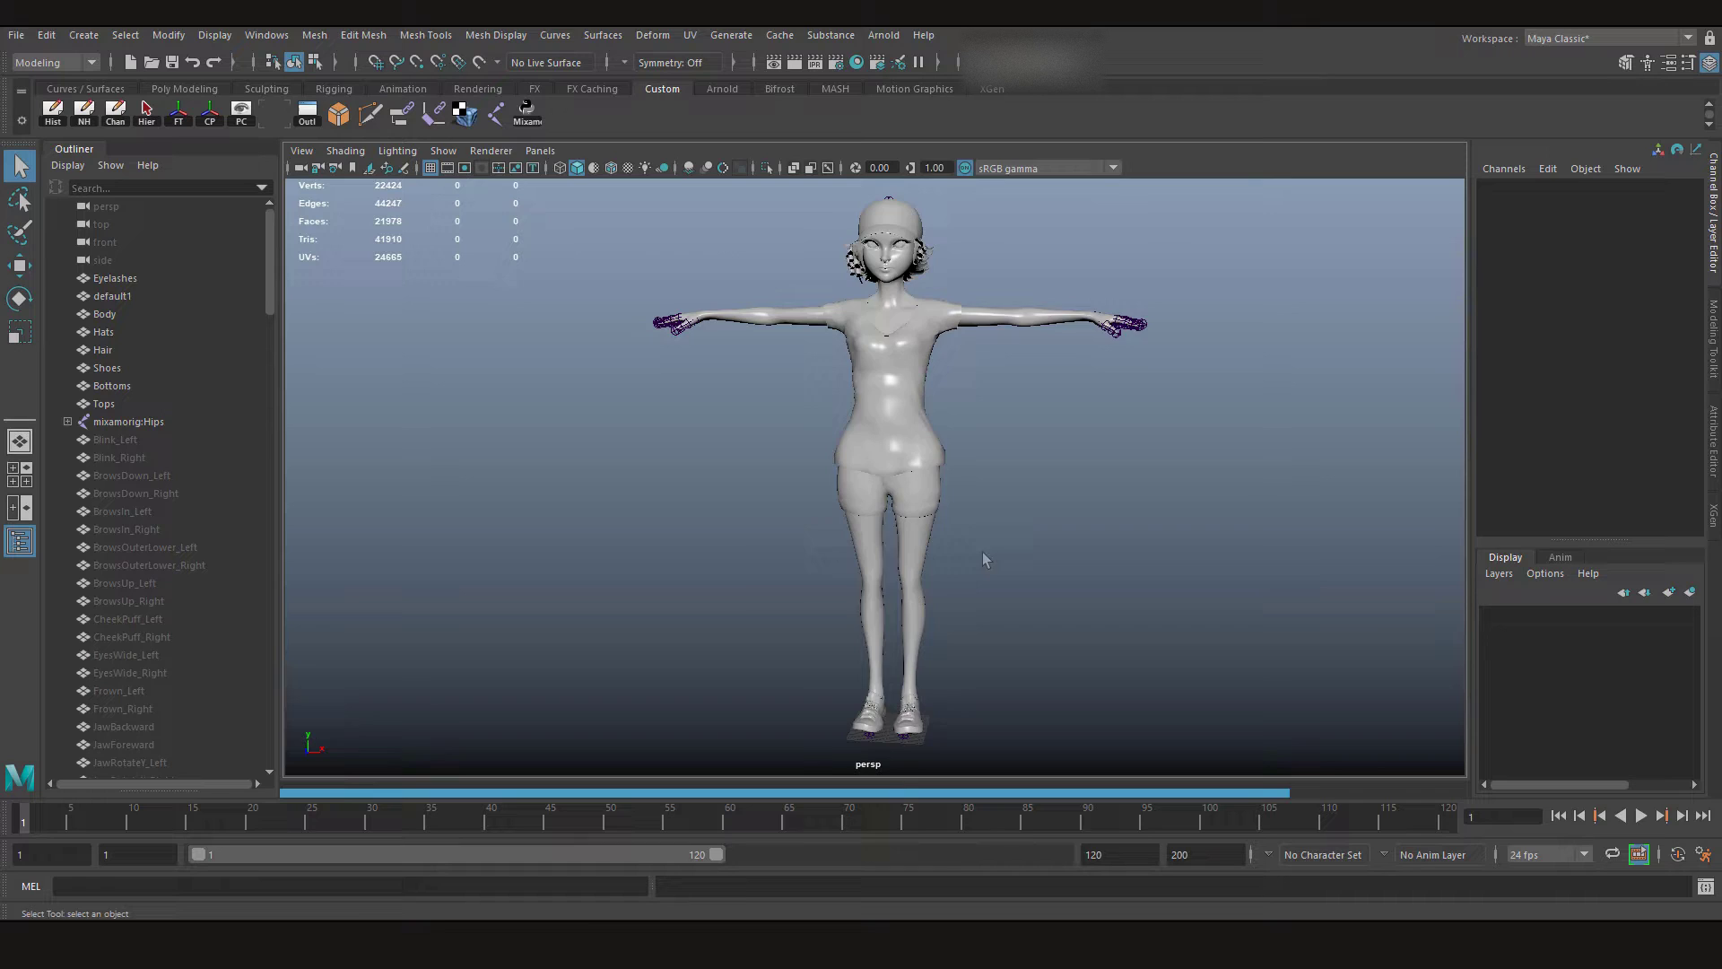
alt+middle_drag(983, 551, 942, 563)
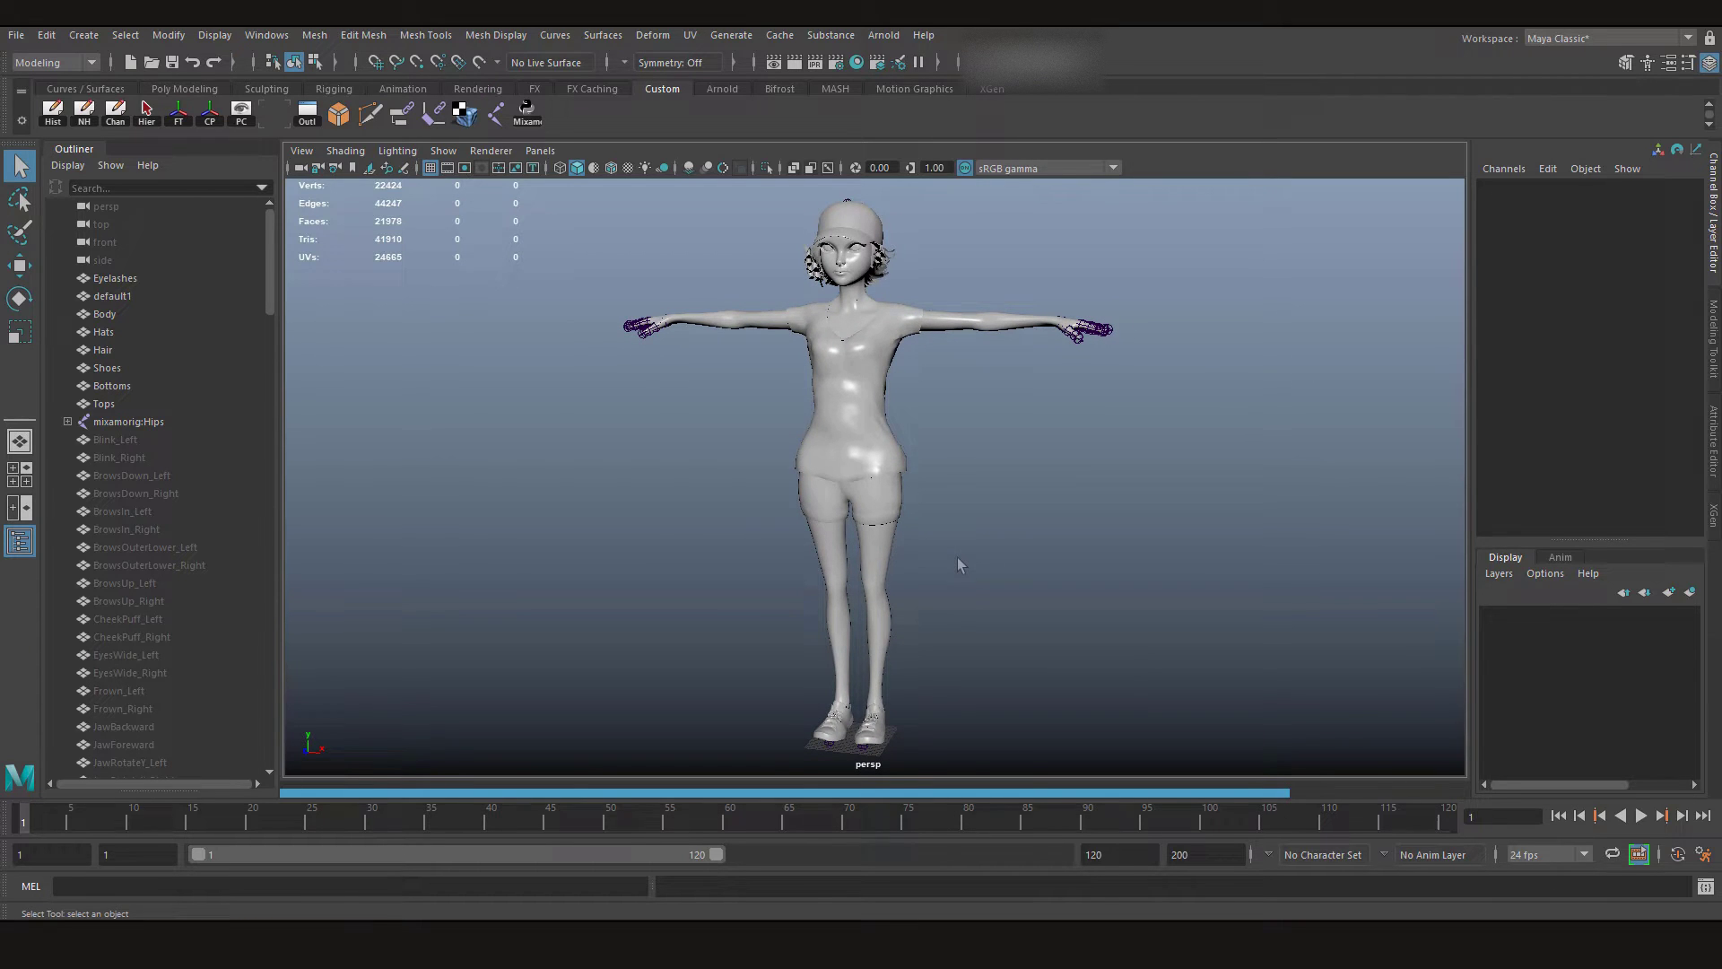
key(6)
alt+middle_drag(972, 588, 1019, 628)
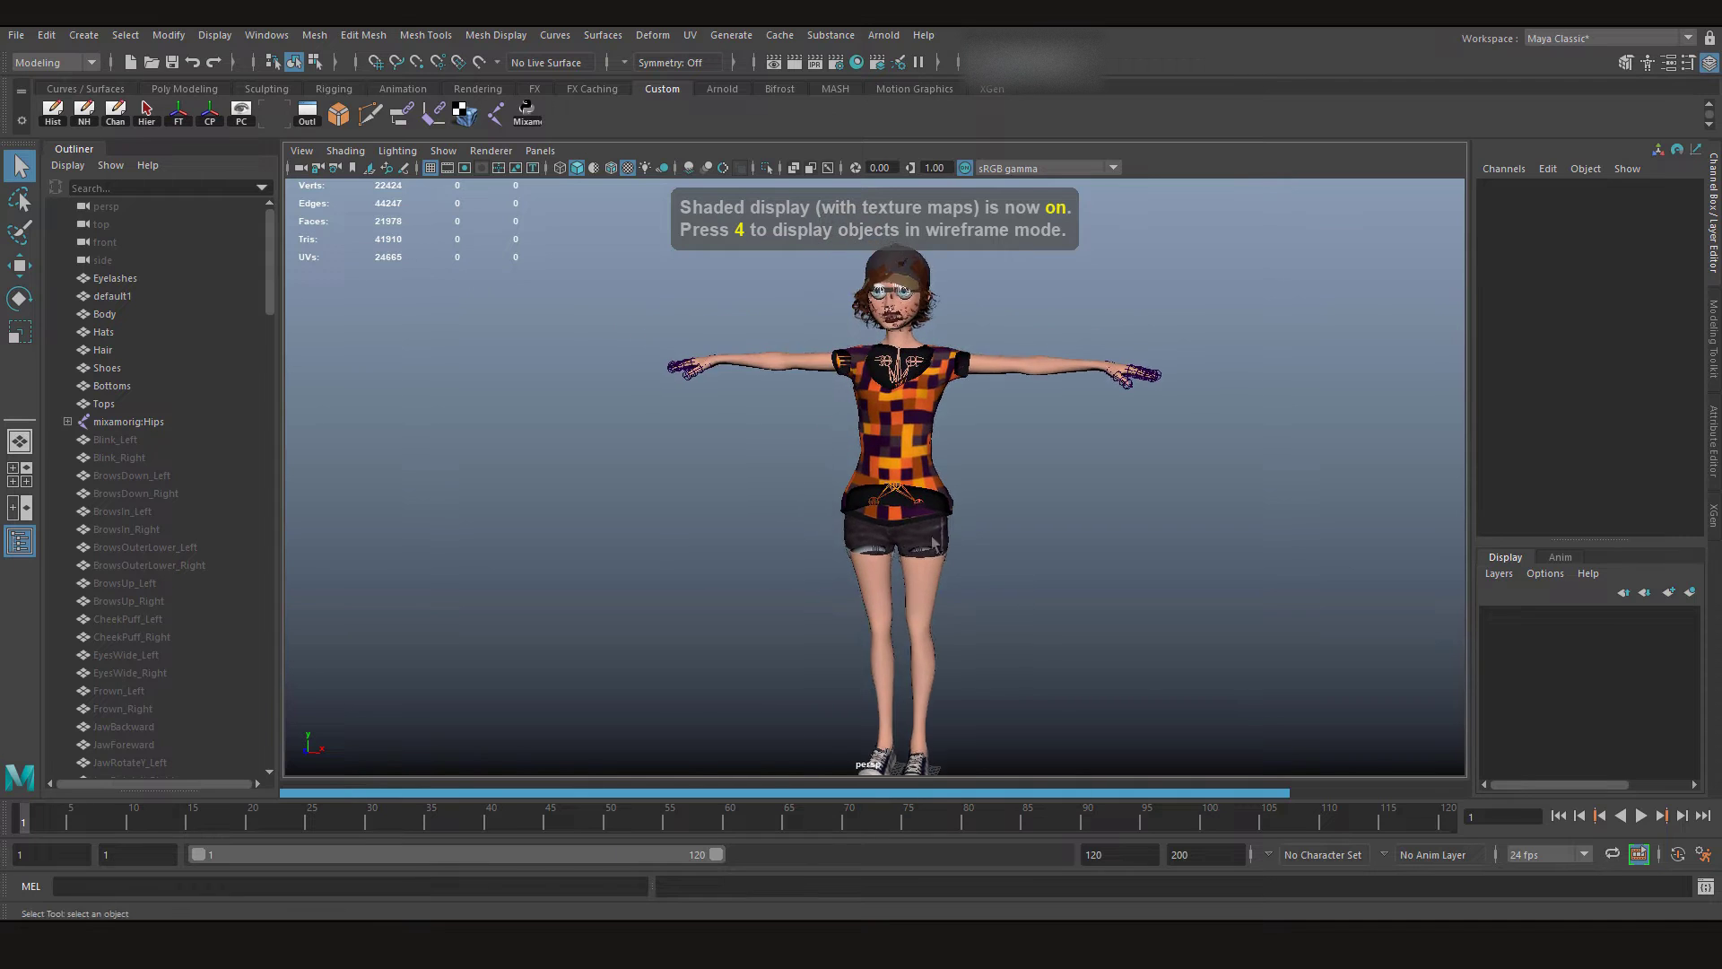
Examine the textured character's face, torso and arms up close for display problems.
alt+right_drag(1019, 628, 1076, 673)
alt+middle_drag(1040, 525, 960, 553)
alt+right_drag(961, 554, 939, 596)
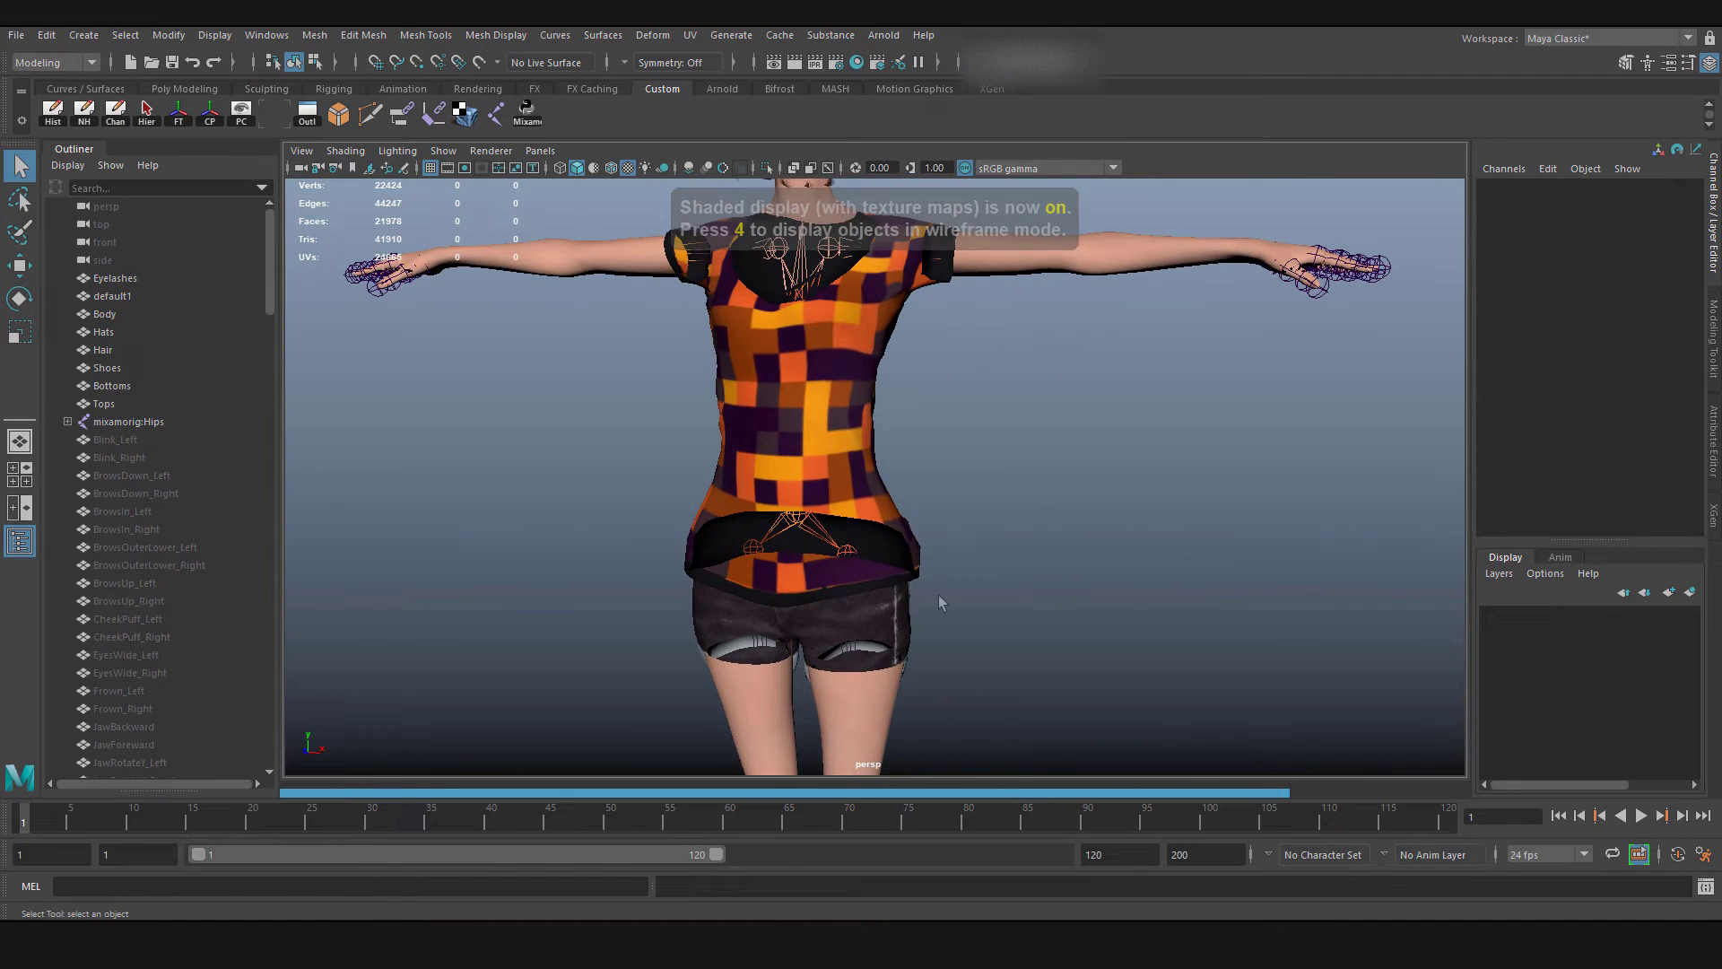
alt+middle_drag(939, 595, 1009, 612)
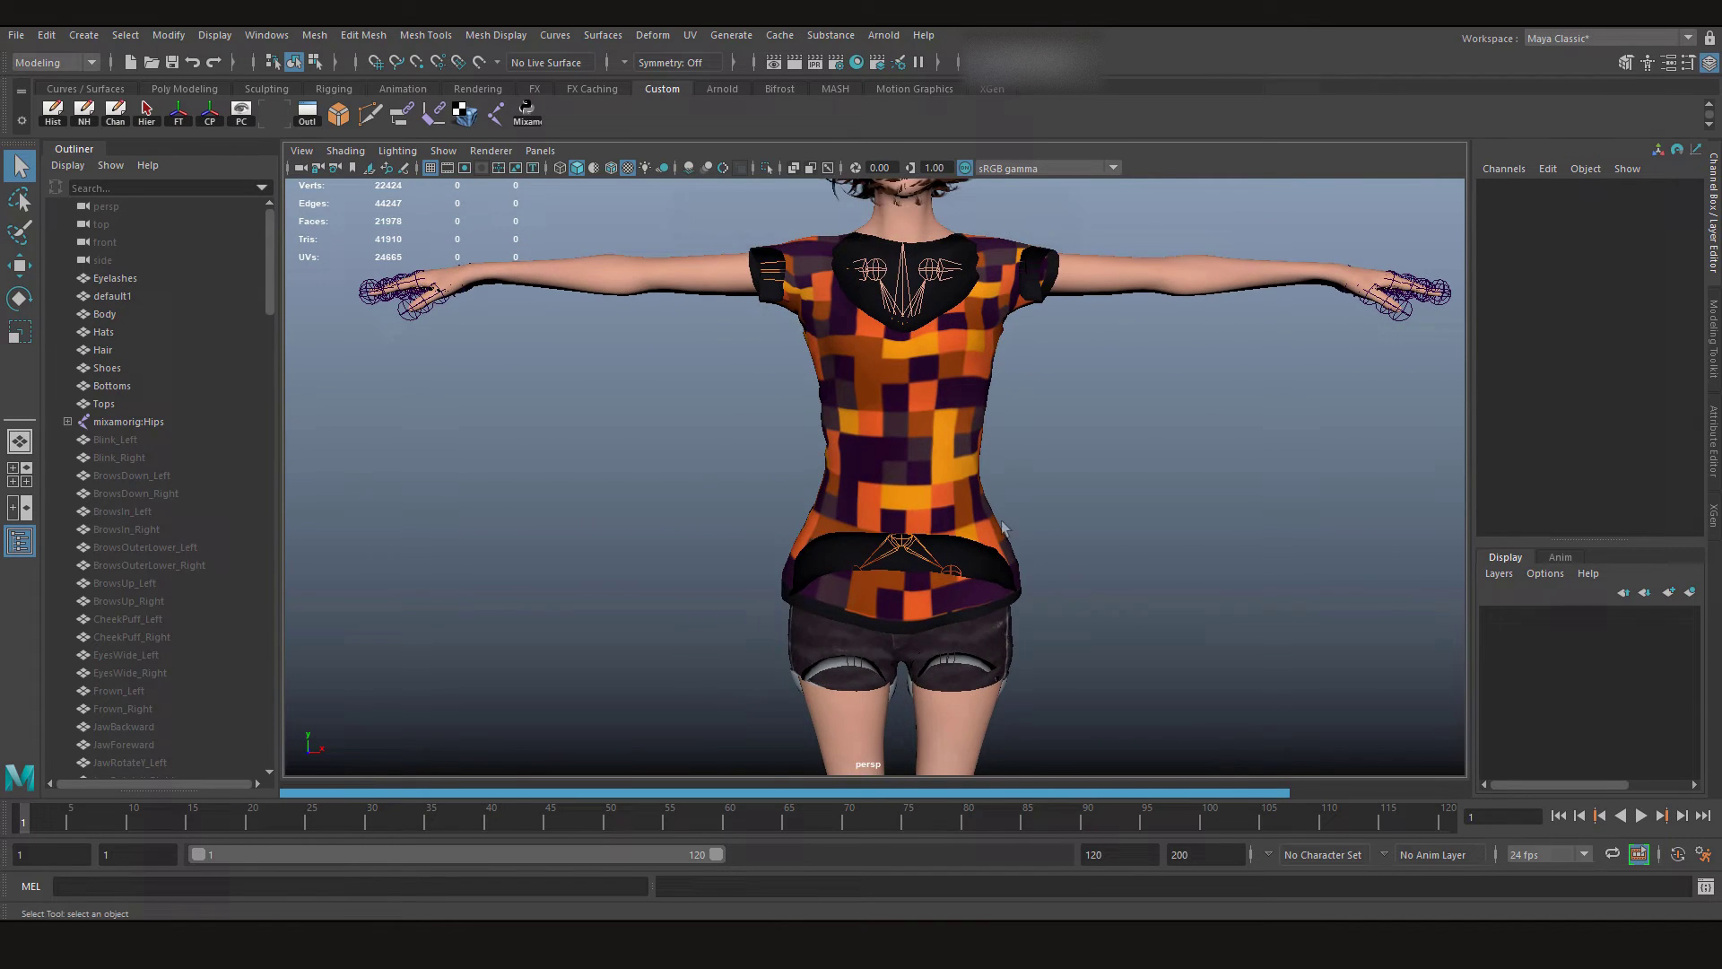
alt+middle_drag(985, 478, 945, 601)
alt+right_drag(946, 602, 867, 502)
alt+drag(866, 495, 701, 516)
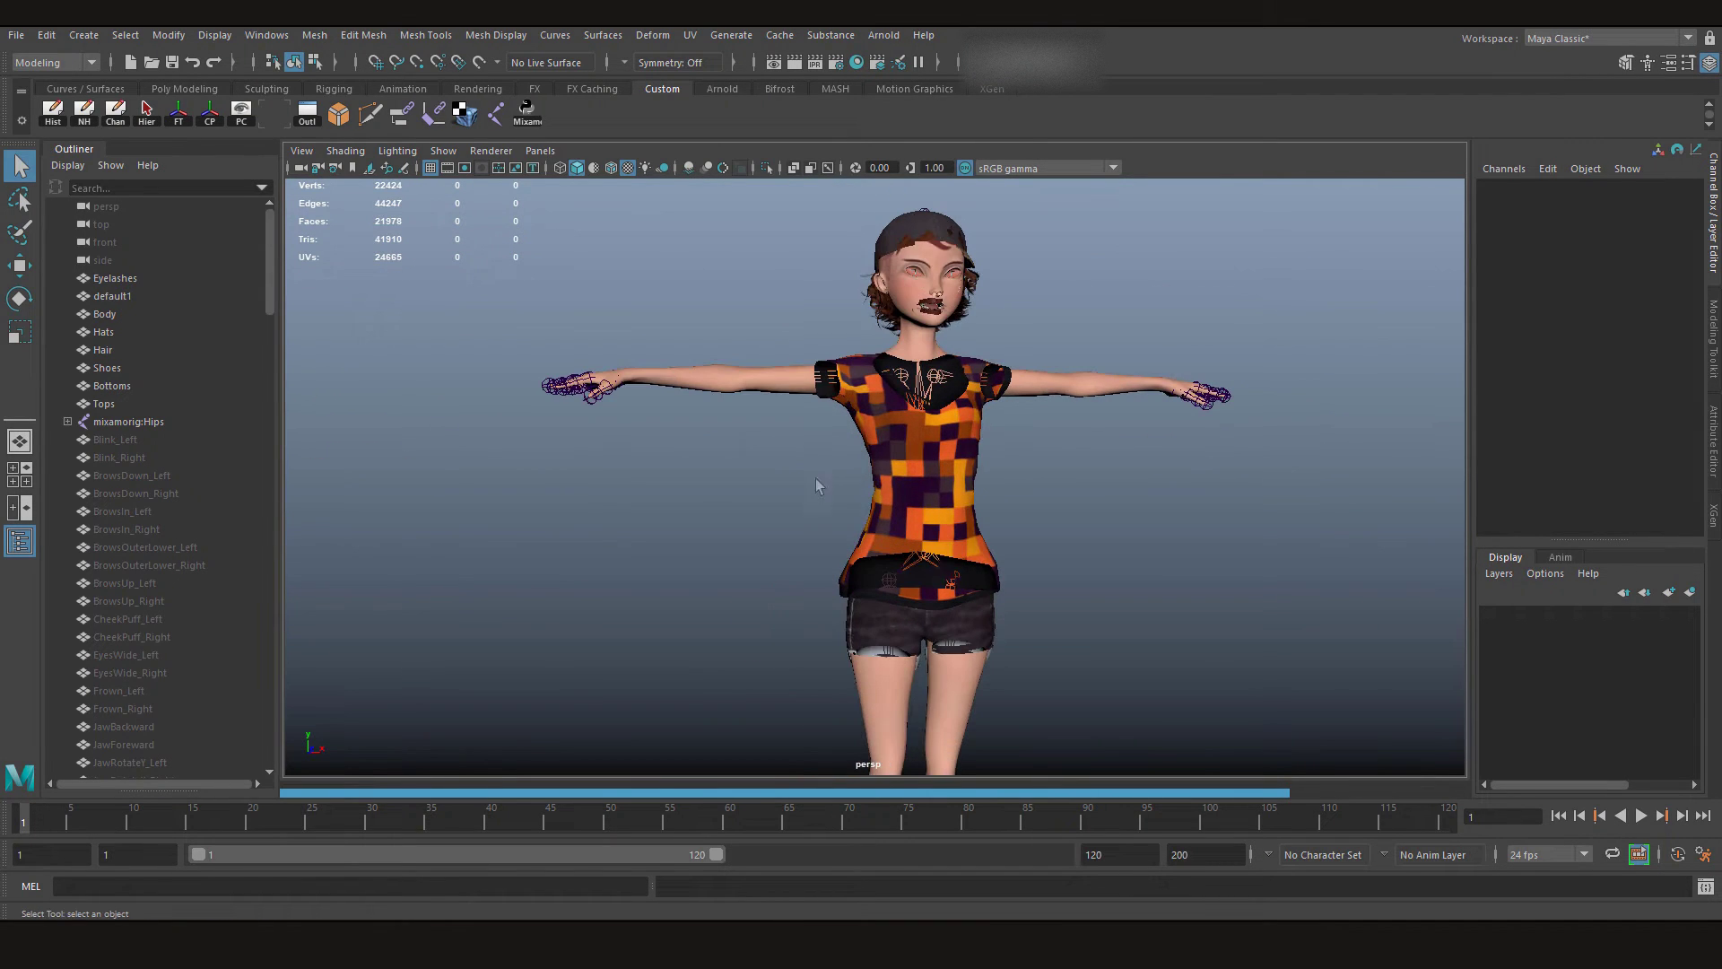
alt+middle_drag(699, 510, 807, 539)
alt+right_drag(807, 538, 970, 500)
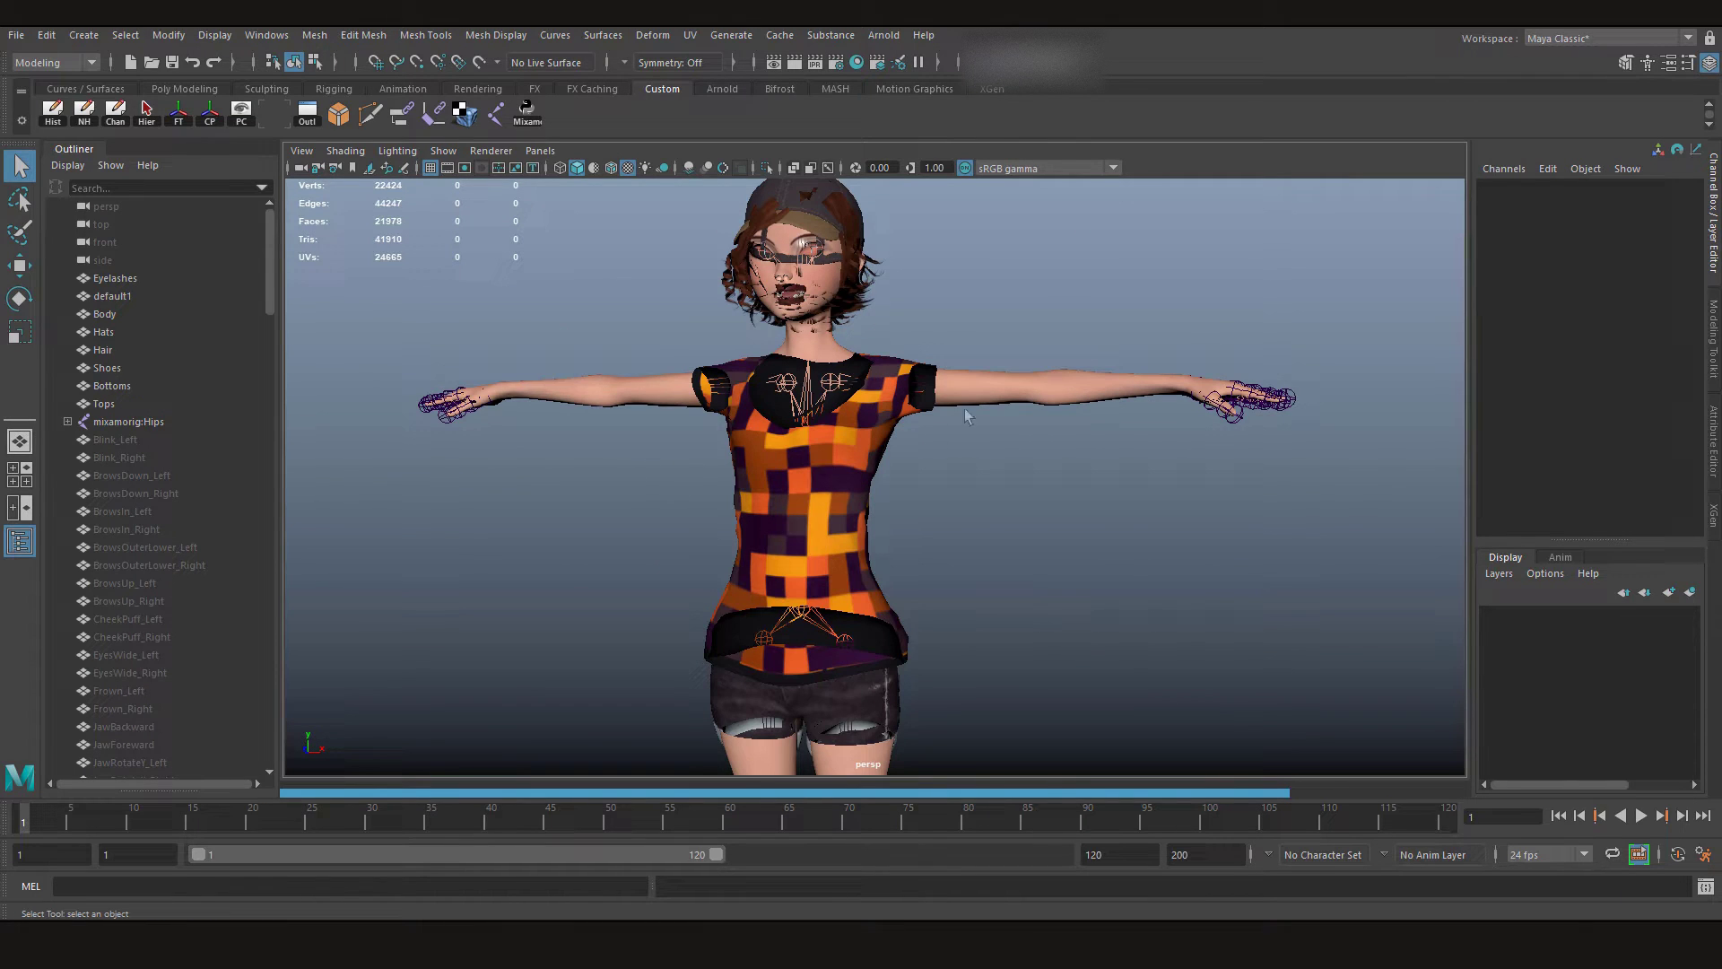
Show the object selection mask icons and clear the current selection.
click(890, 357)
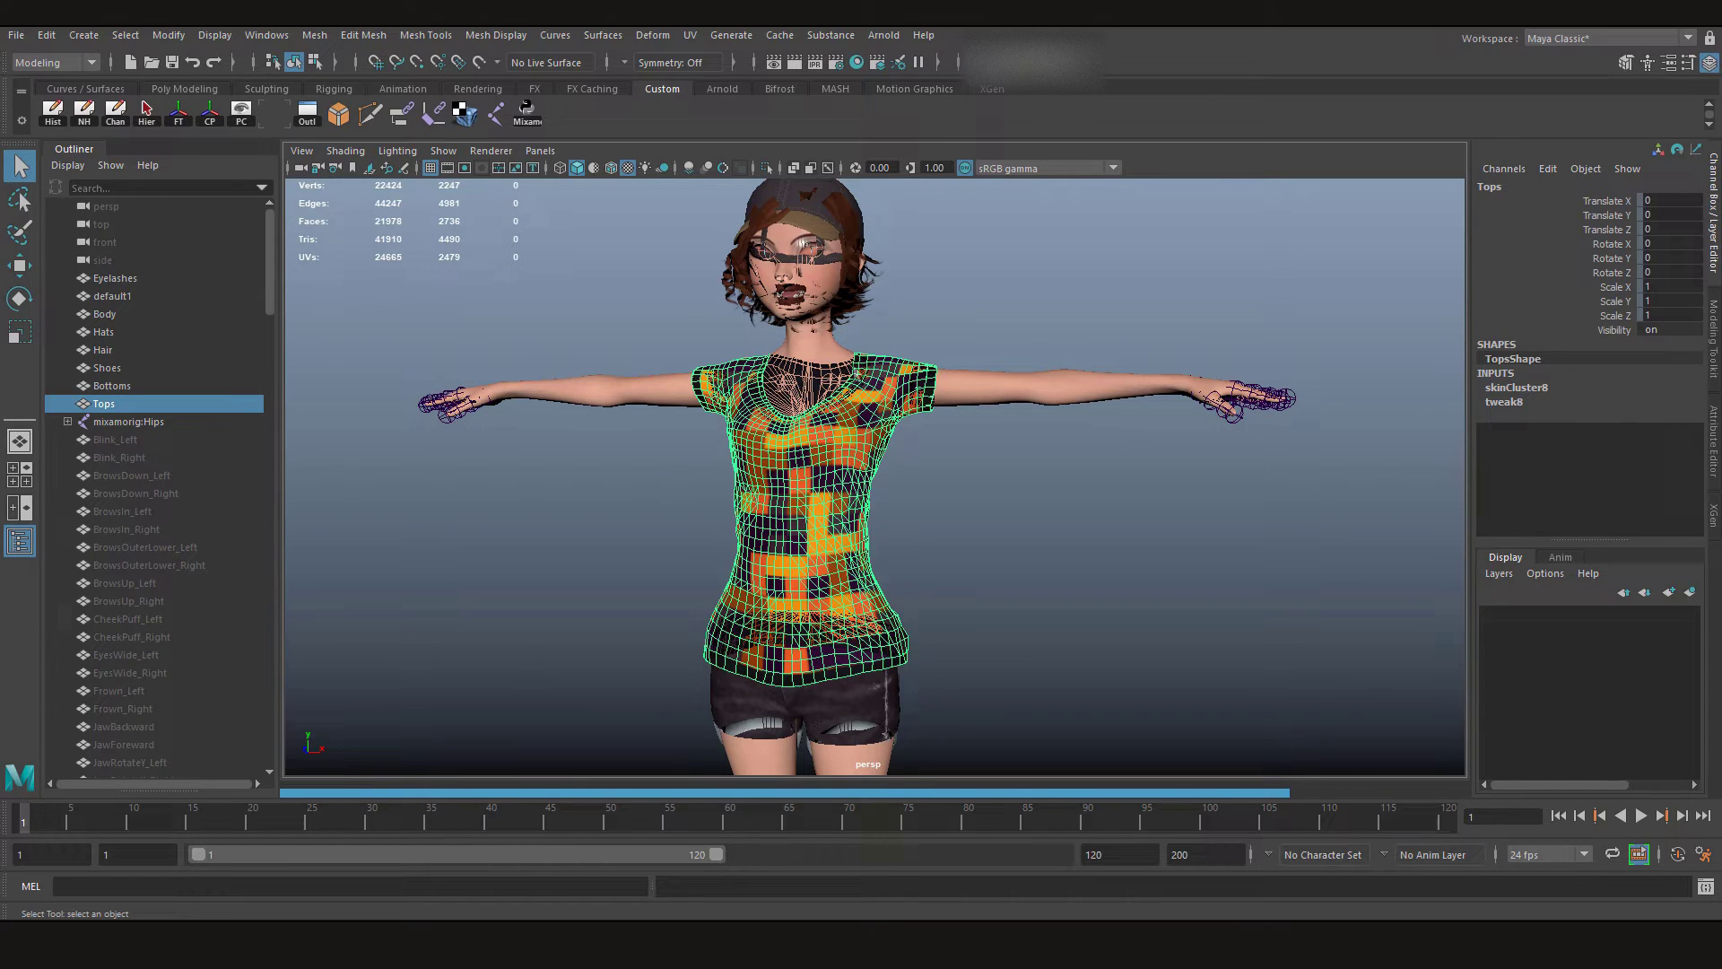
click(356, 62)
click(355, 62)
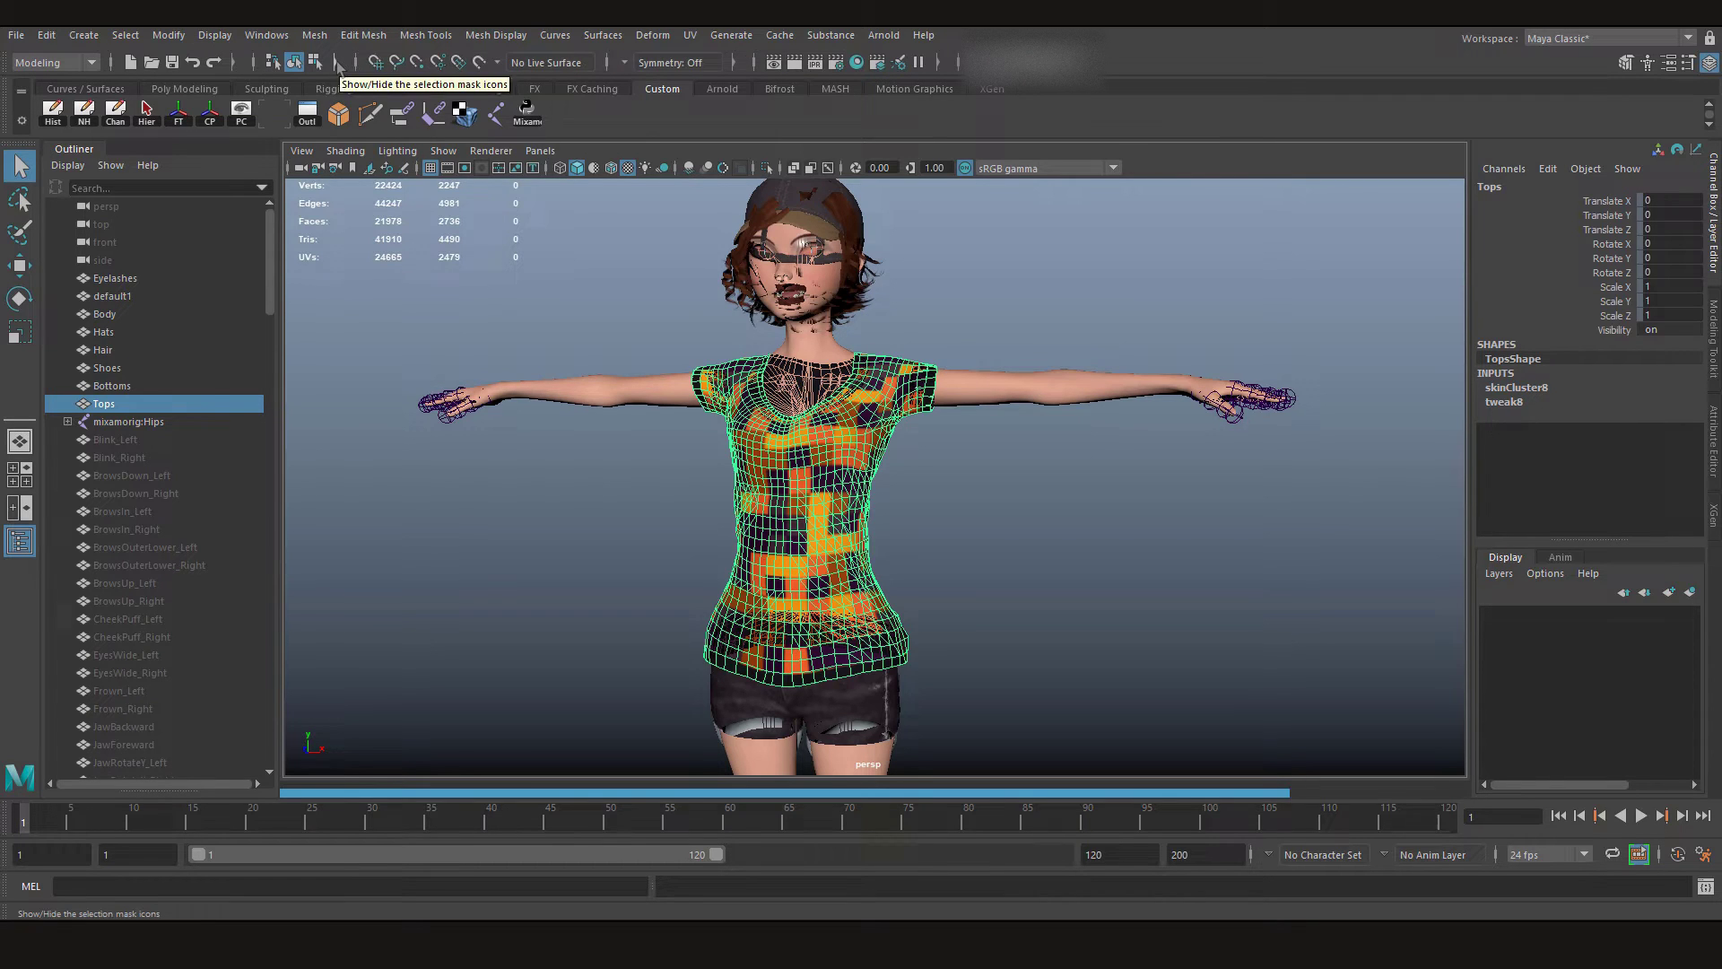
click(338, 62)
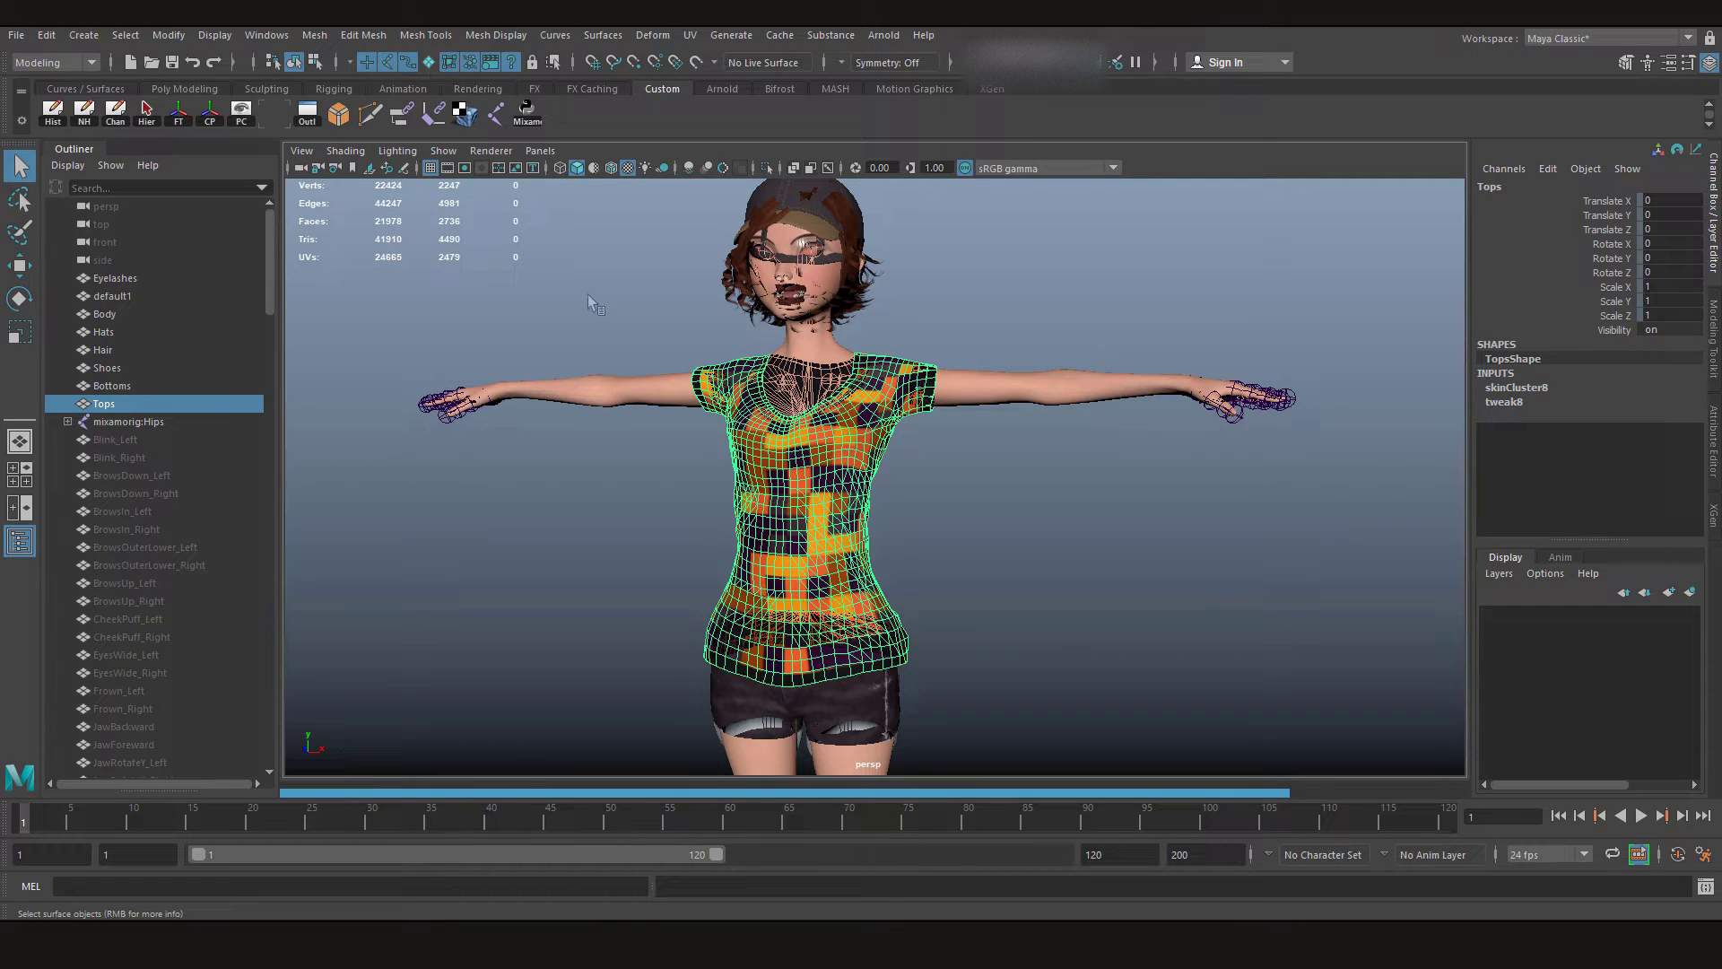
click(475, 398)
click(521, 300)
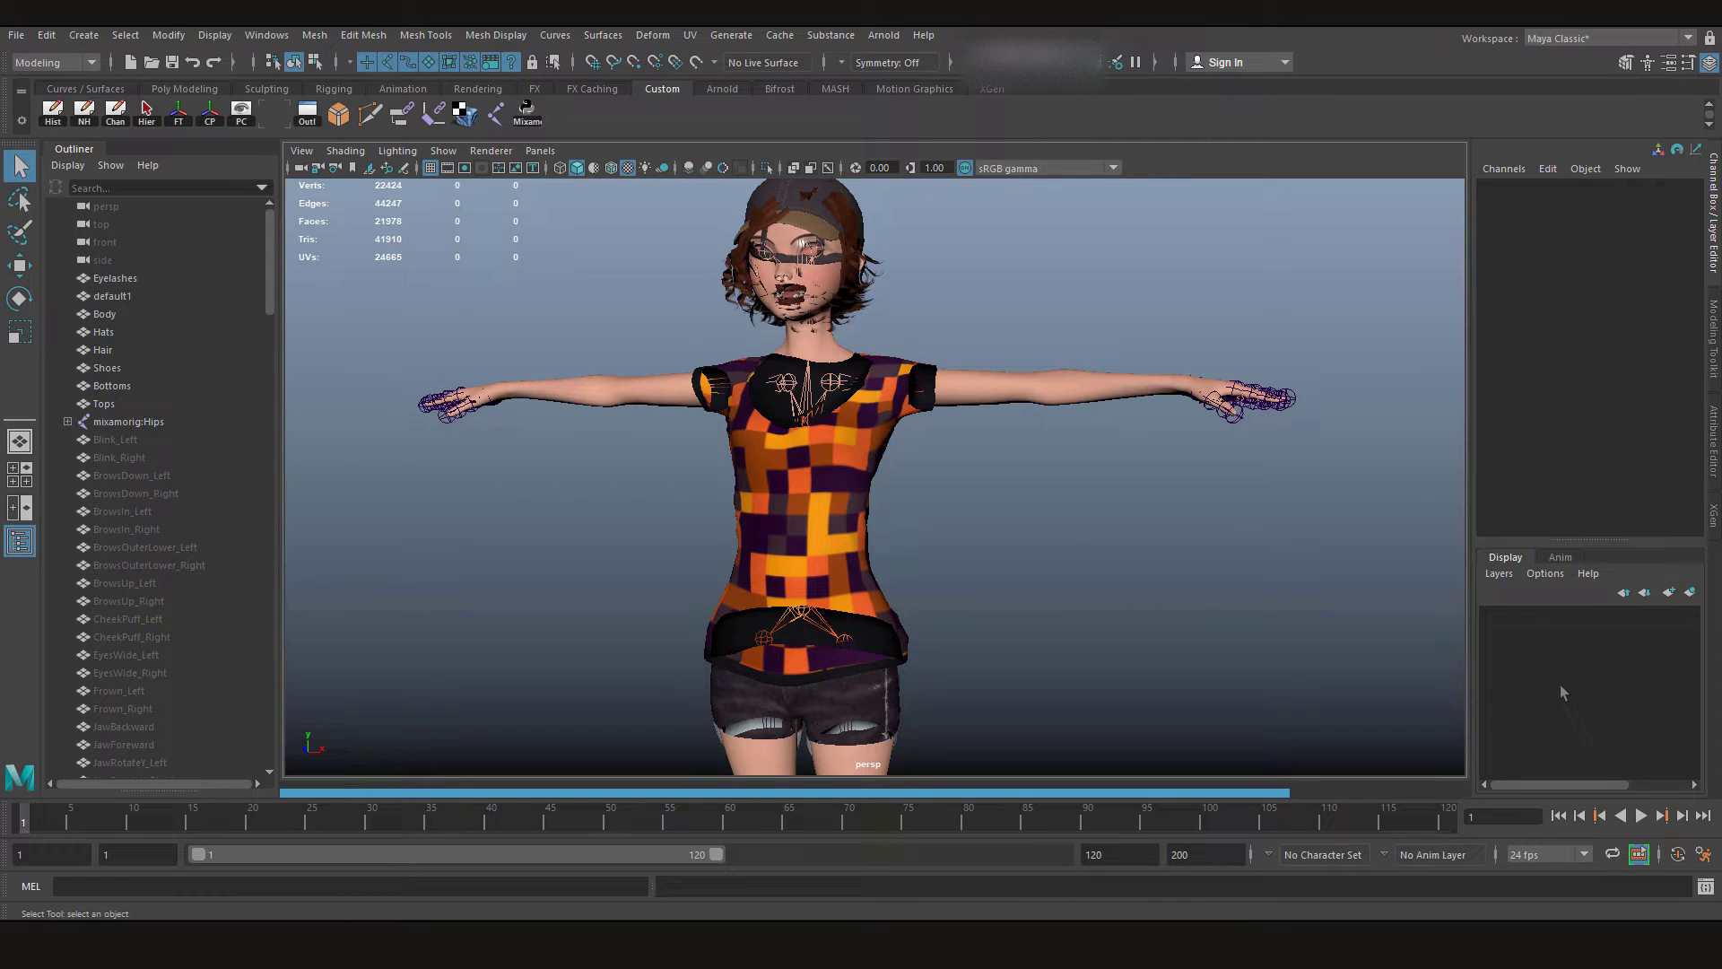
Break the tut_Packed0_Opacity connection to Transparency on the shirt's PackedMaterial0mat phong material, and deselect the shirt.
click(897, 364)
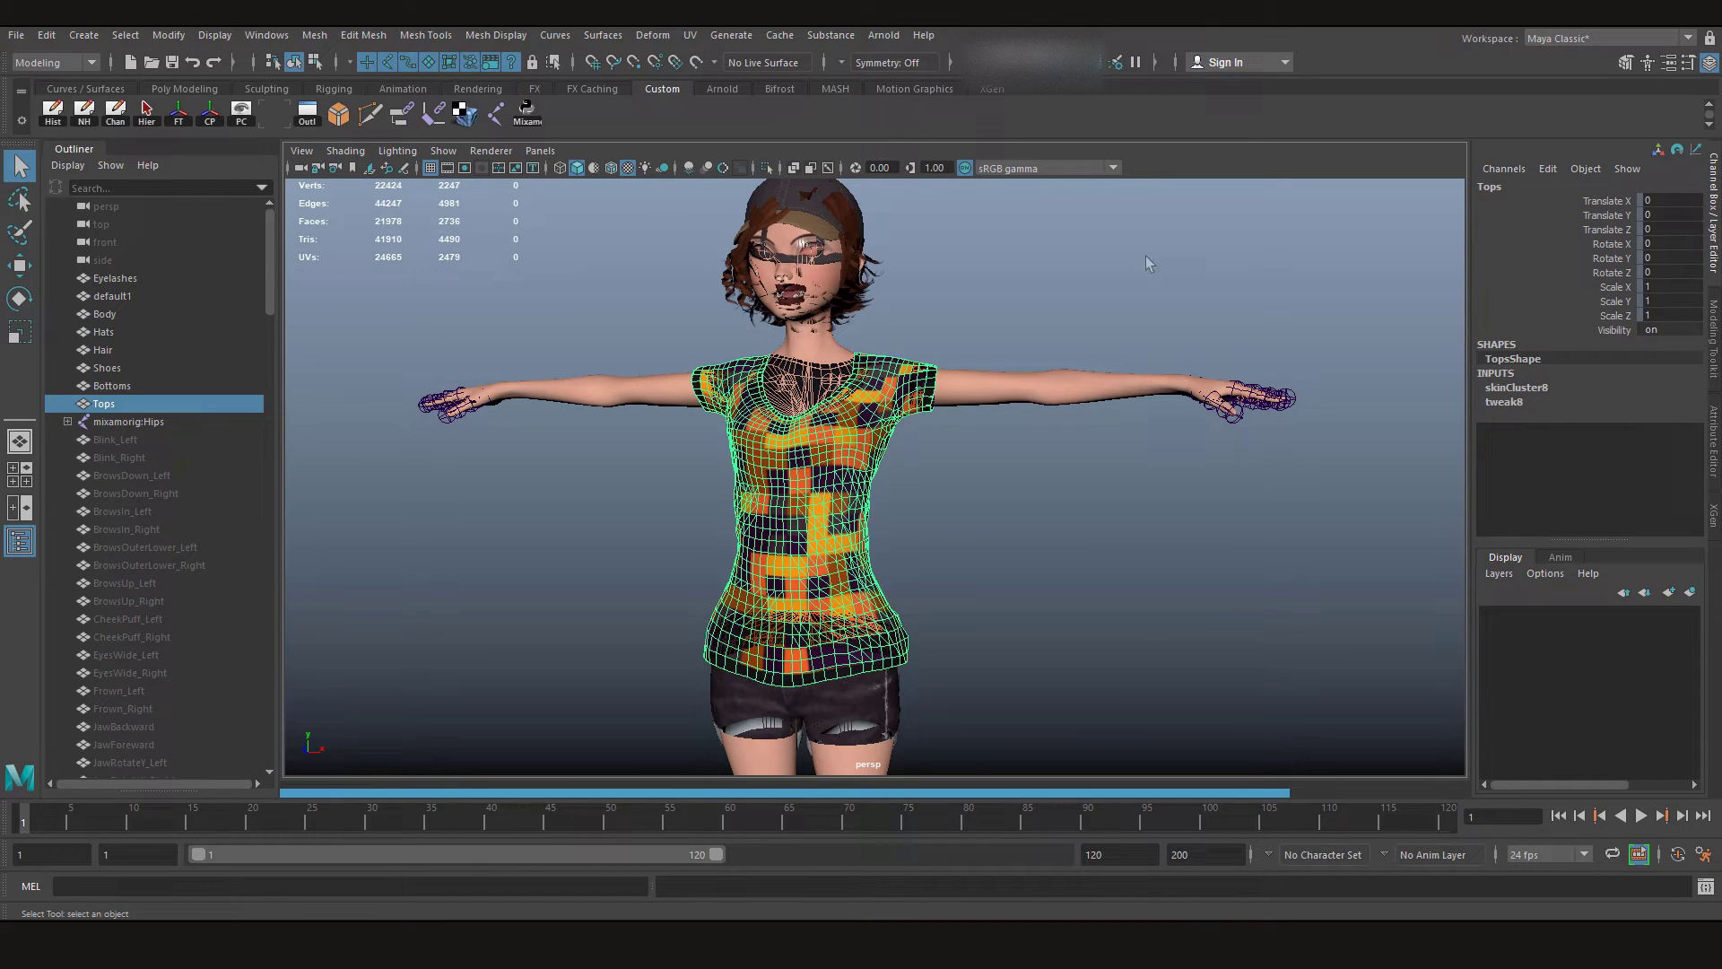
click(1716, 468)
scroll(1542, 177, down, 3)
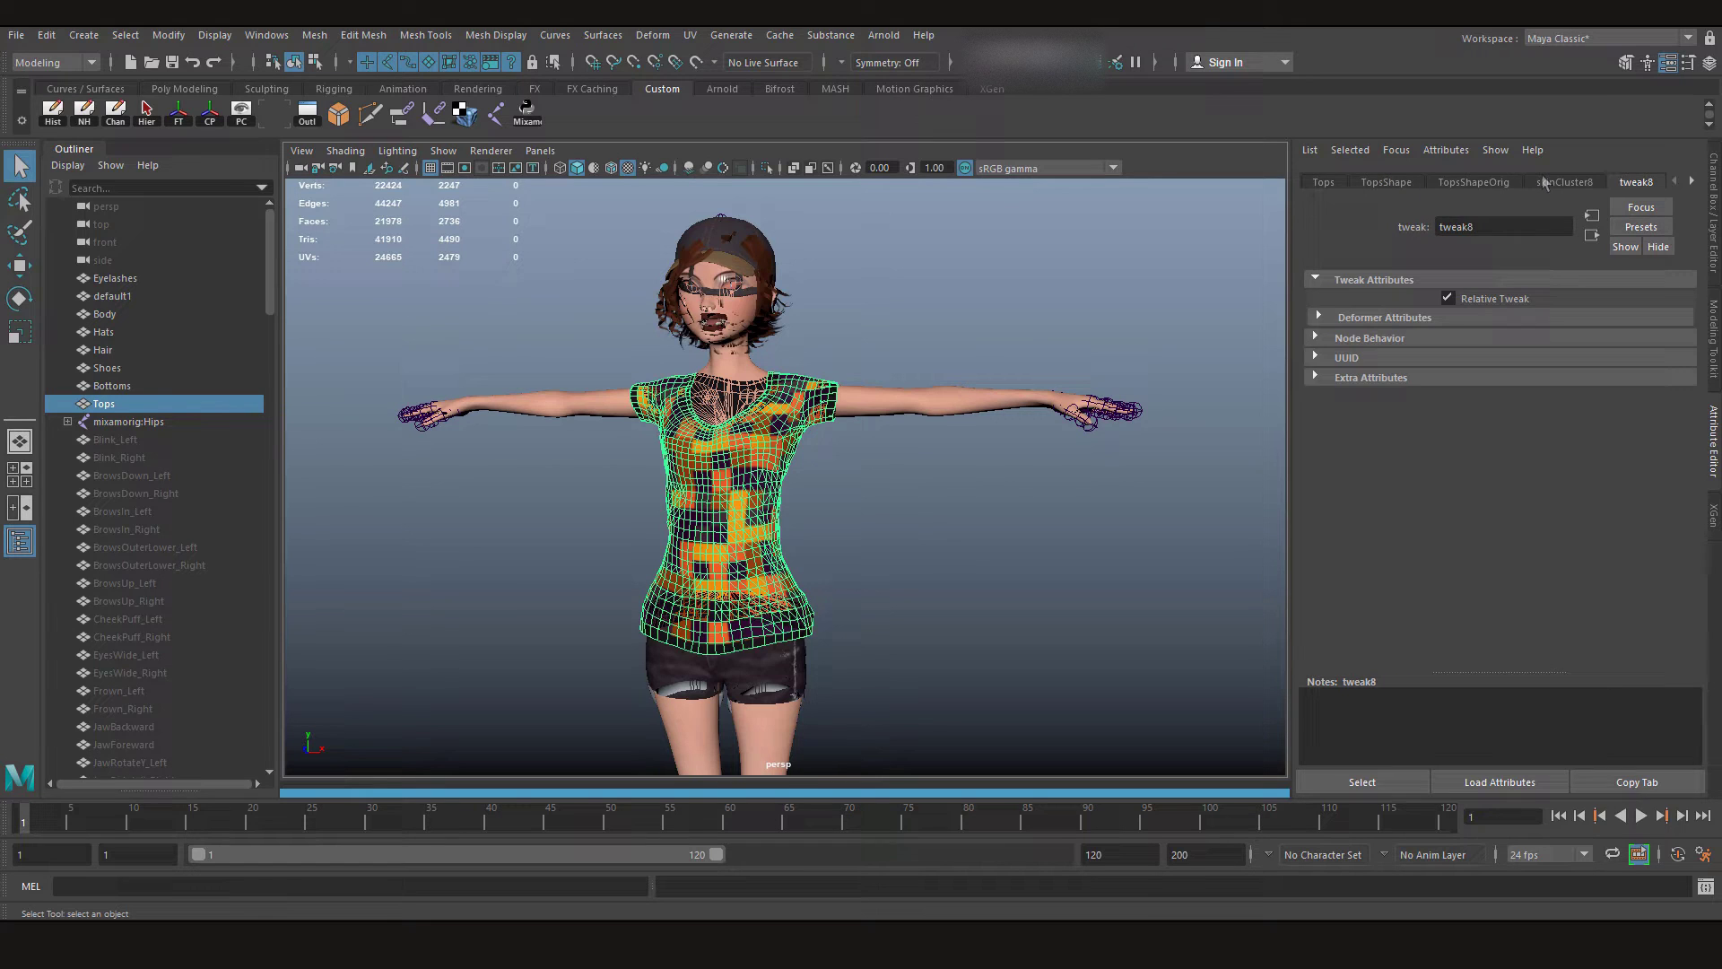
scroll(1546, 187, down, 1)
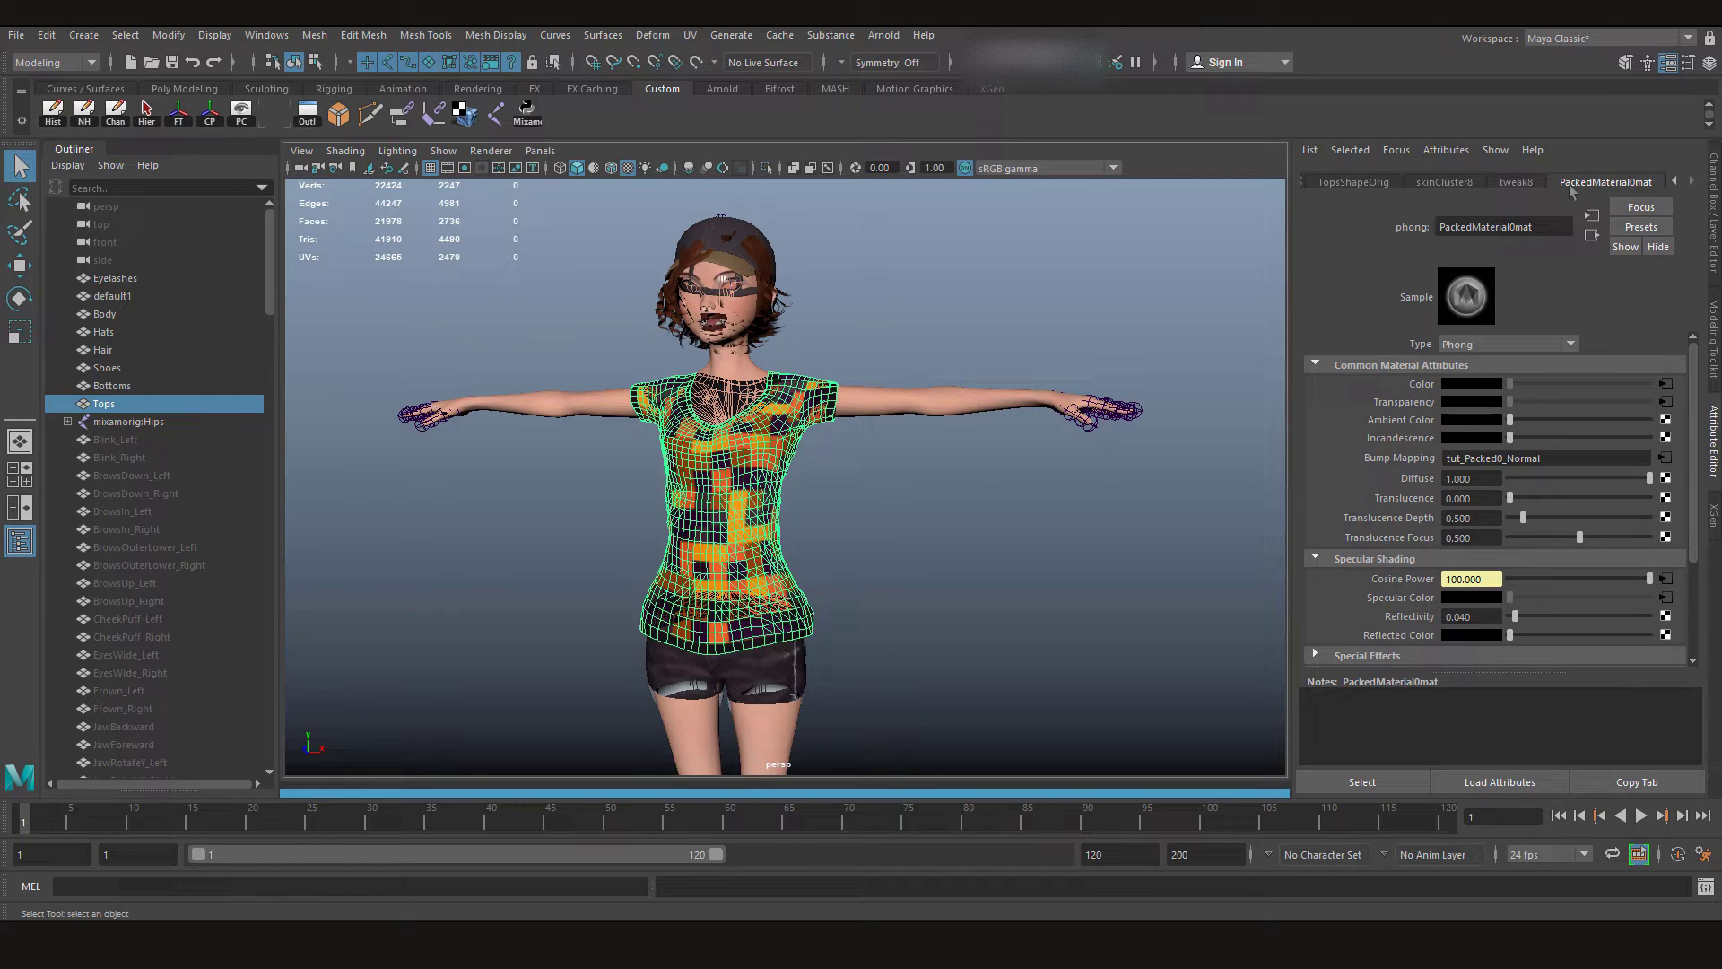
click(1456, 316)
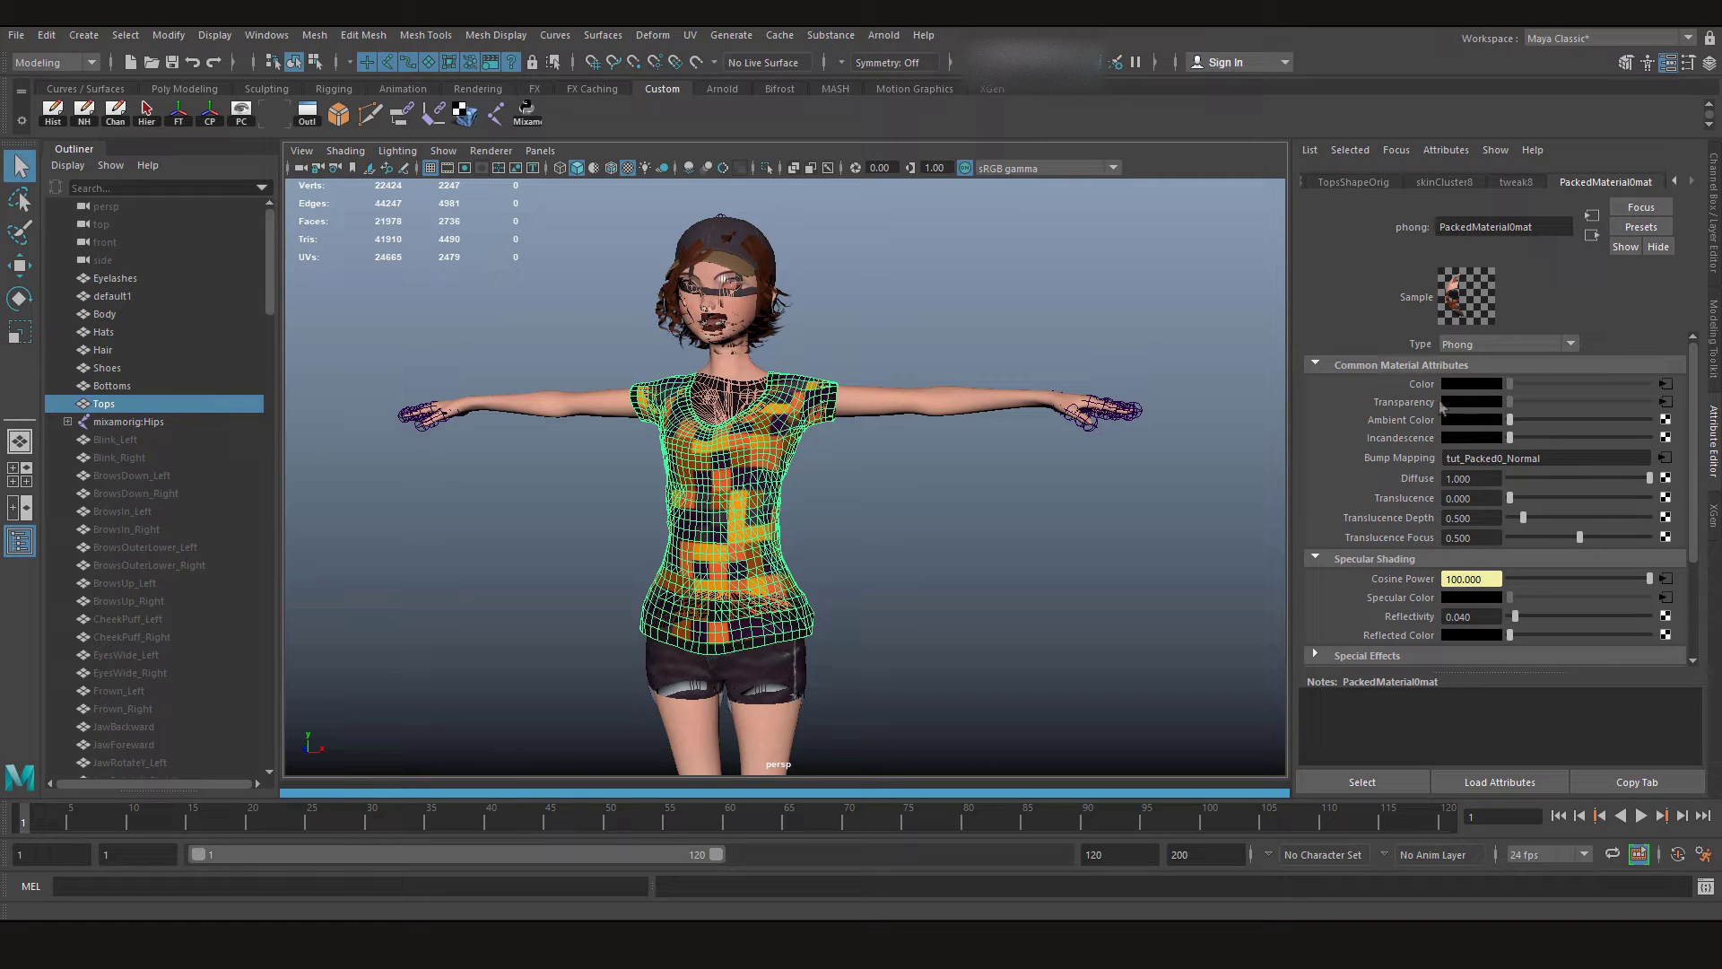
right_click(1407, 406)
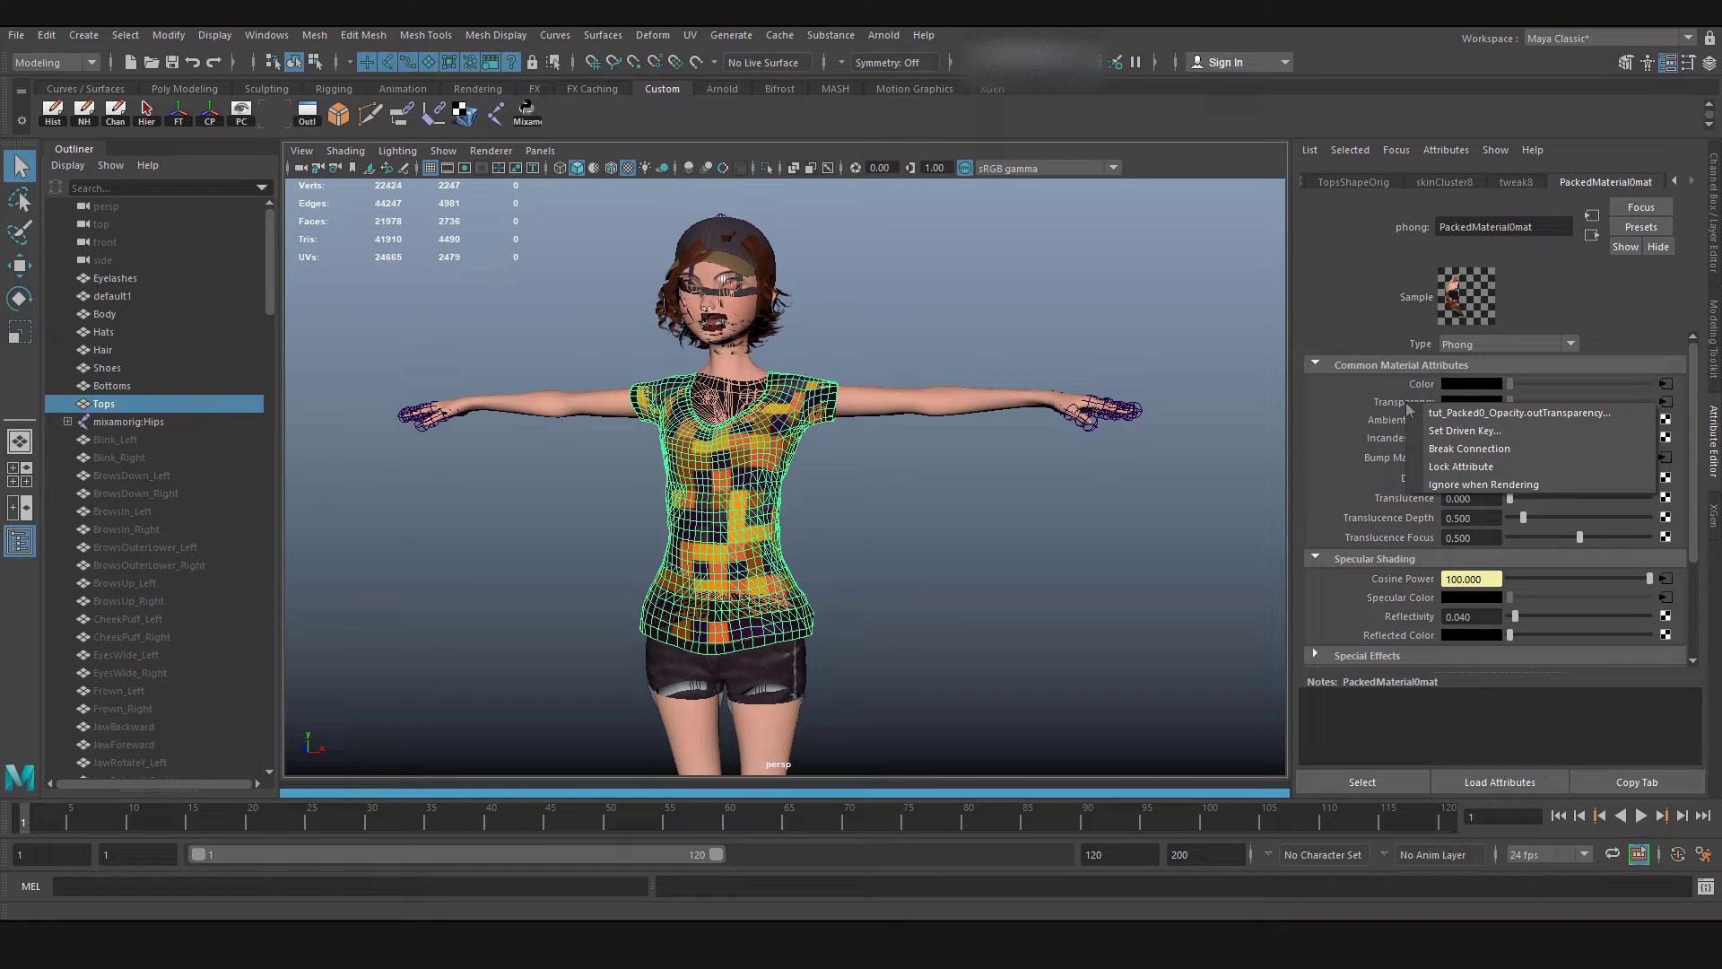
click(1438, 450)
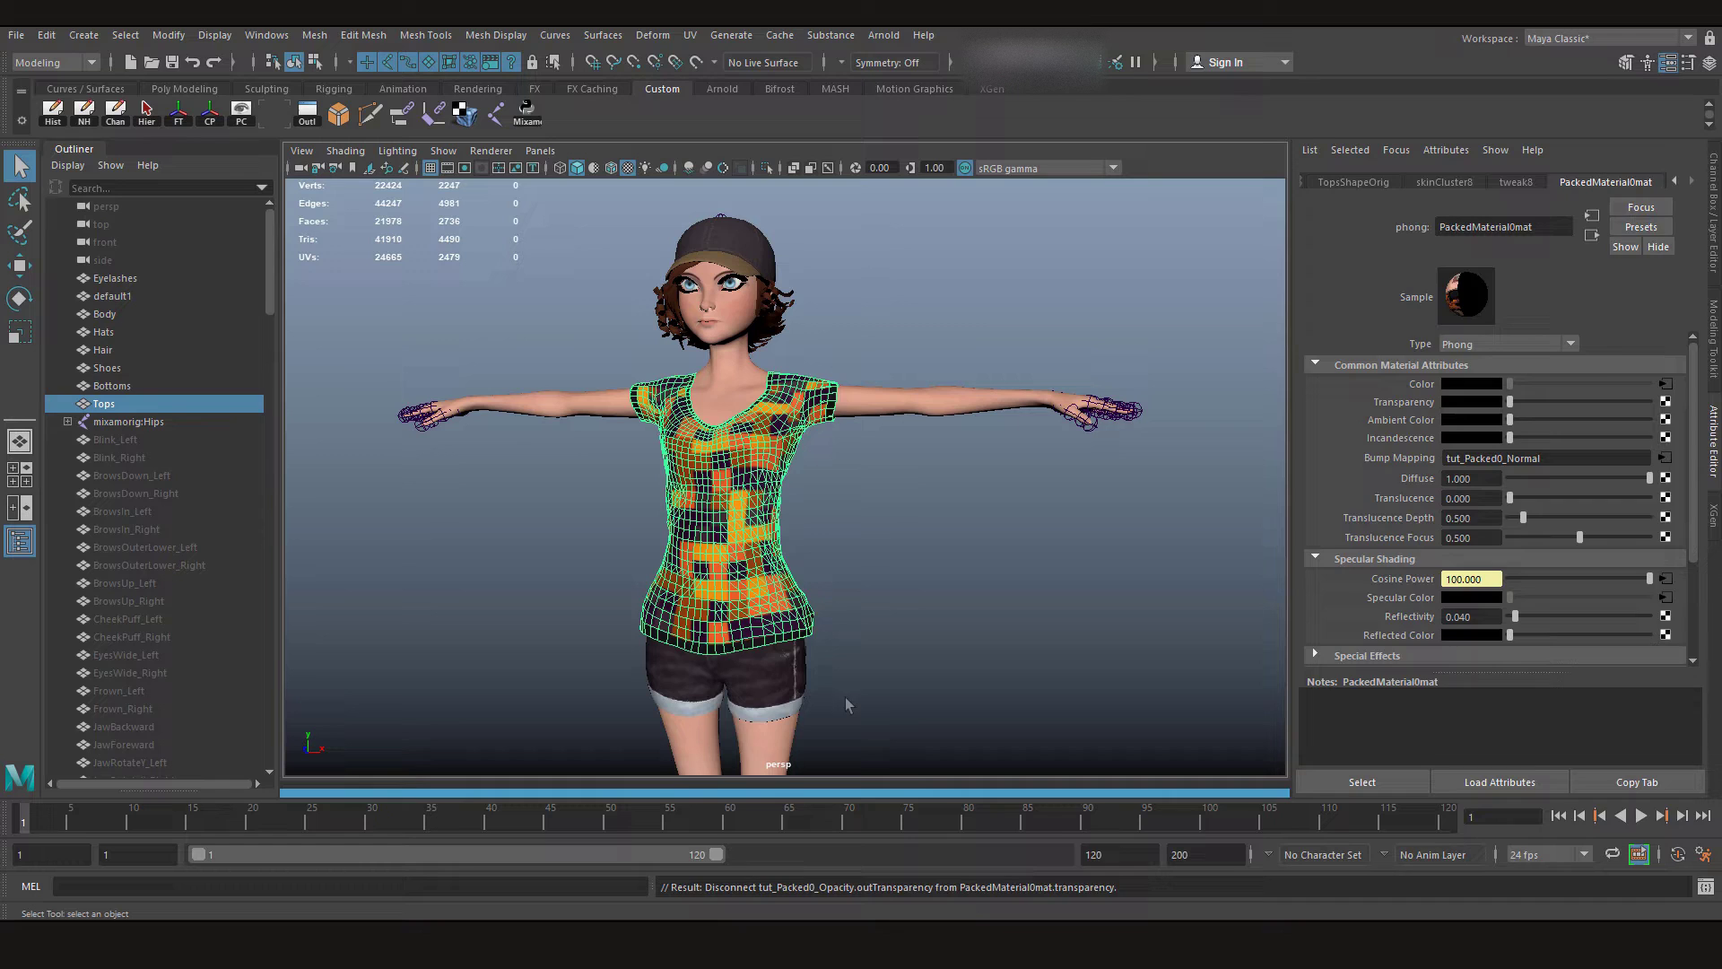
click(876, 546)
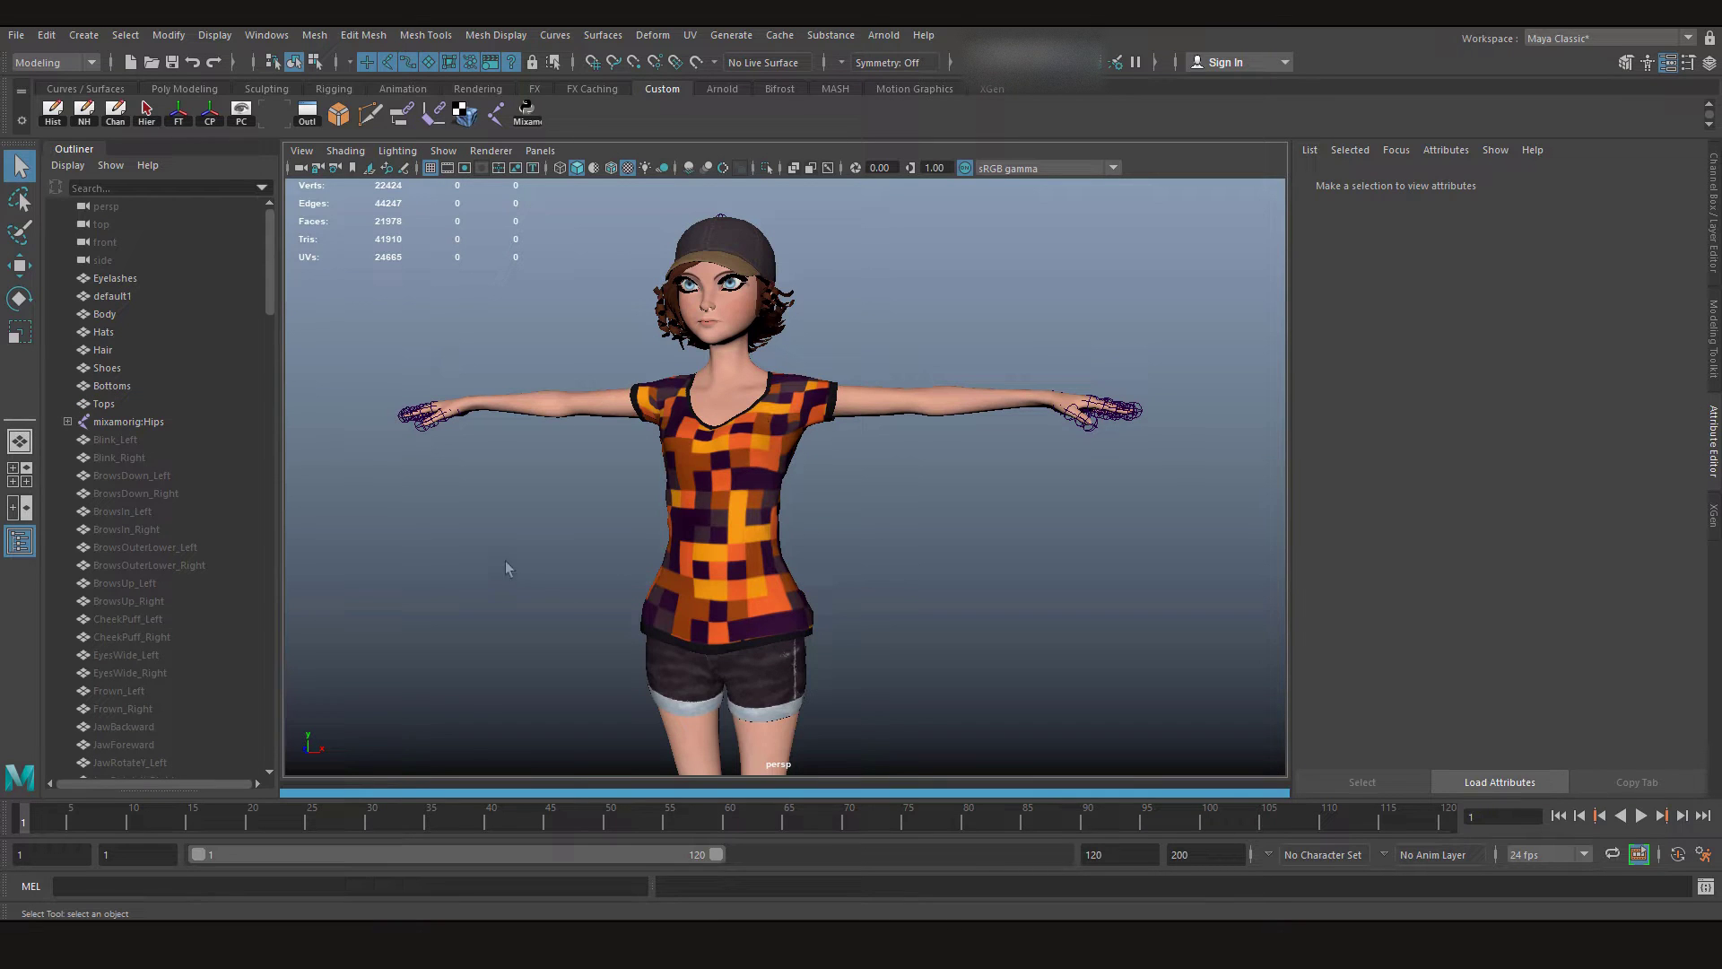
Inspect the material assigned to the character's hair, hat, body and shoes.
alt+middle_drag(505, 562, 568, 549)
alt+right_drag(568, 550, 573, 534)
alt+drag(573, 535, 726, 542)
alt+middle_drag(726, 542, 592, 556)
alt+right_drag(592, 556, 733, 692)
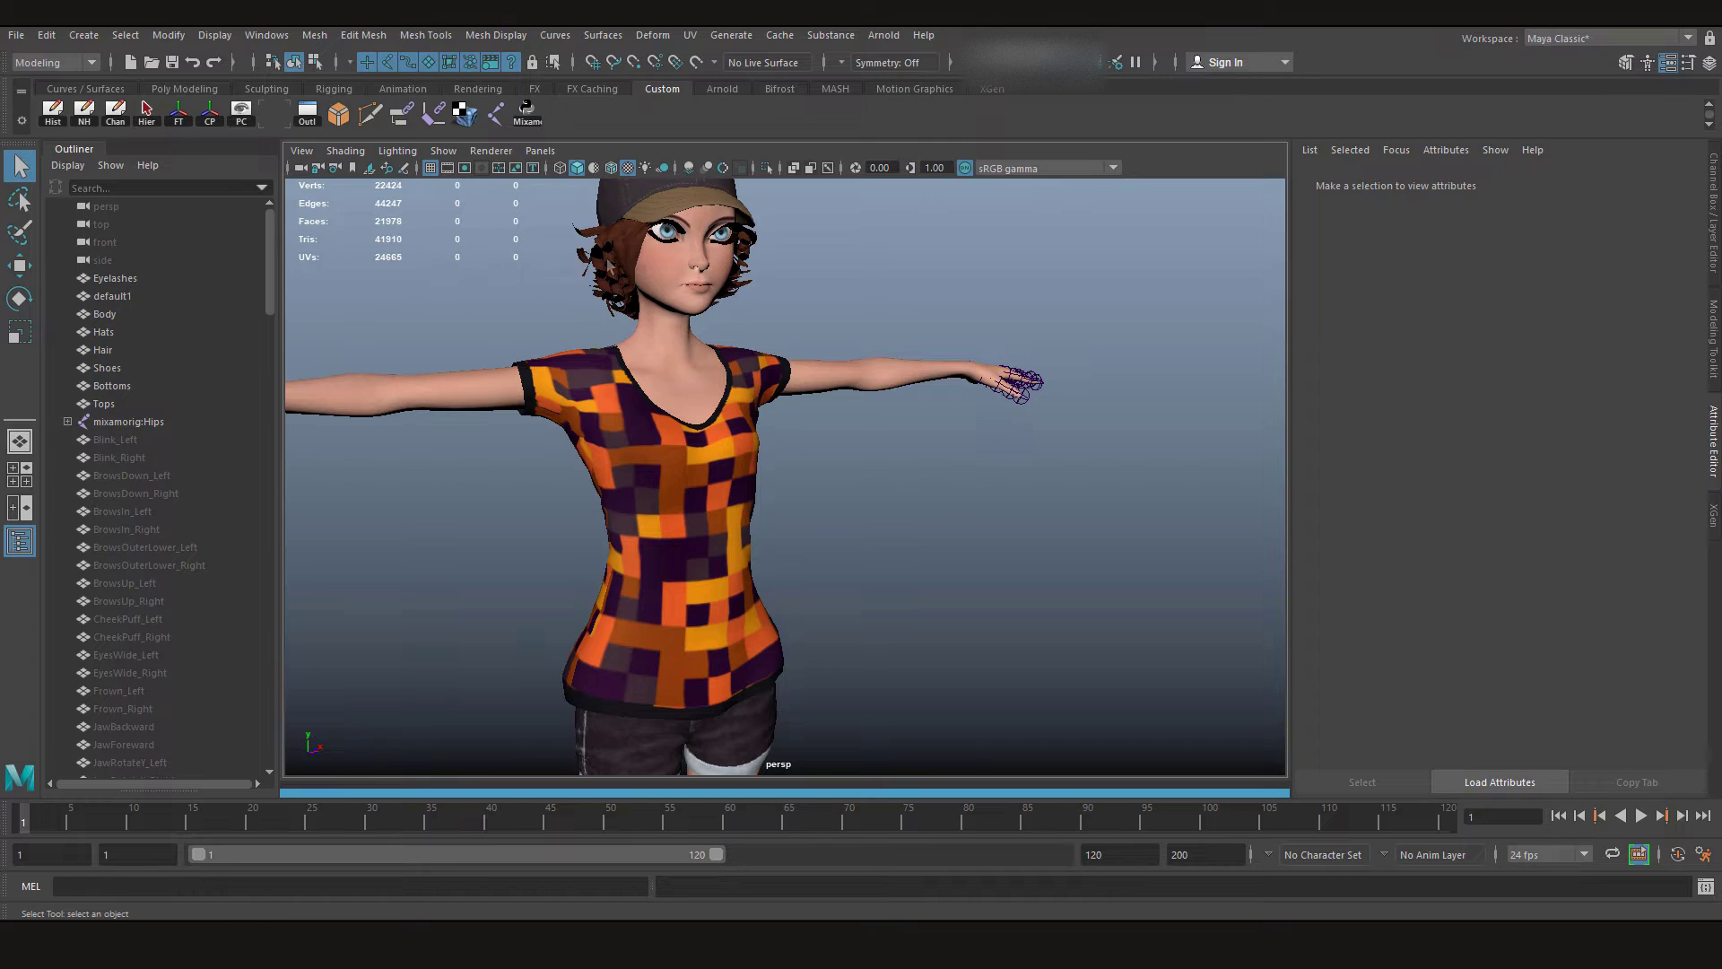
click(616, 282)
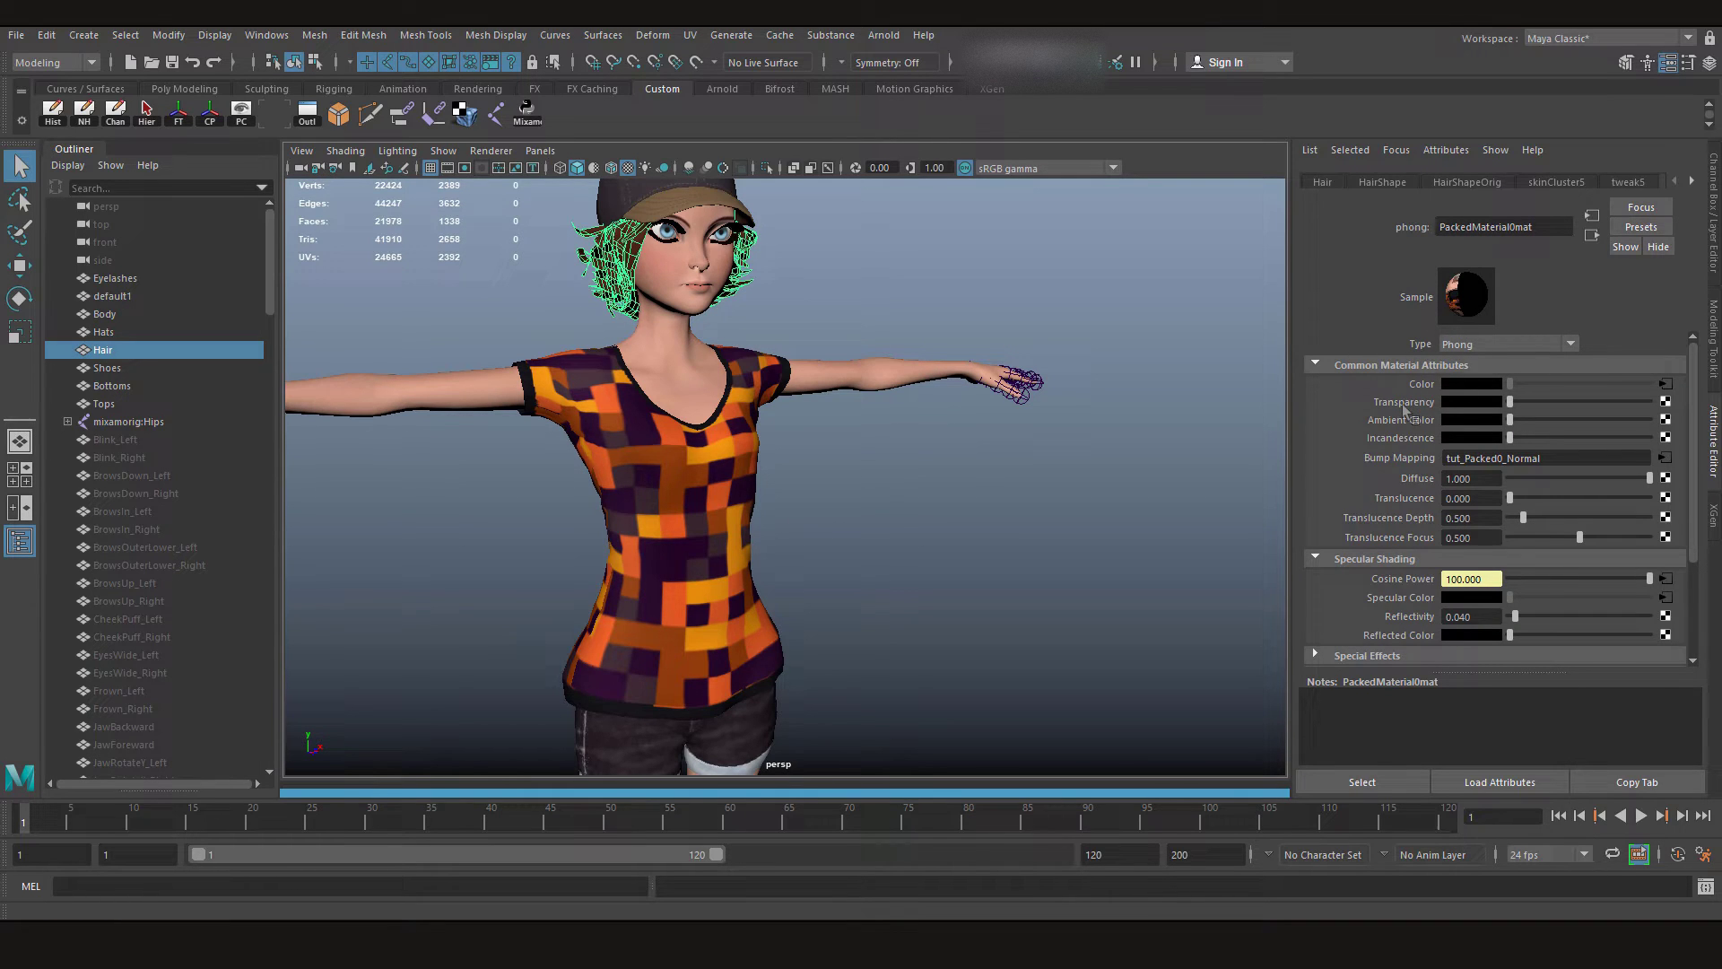
click(655, 205)
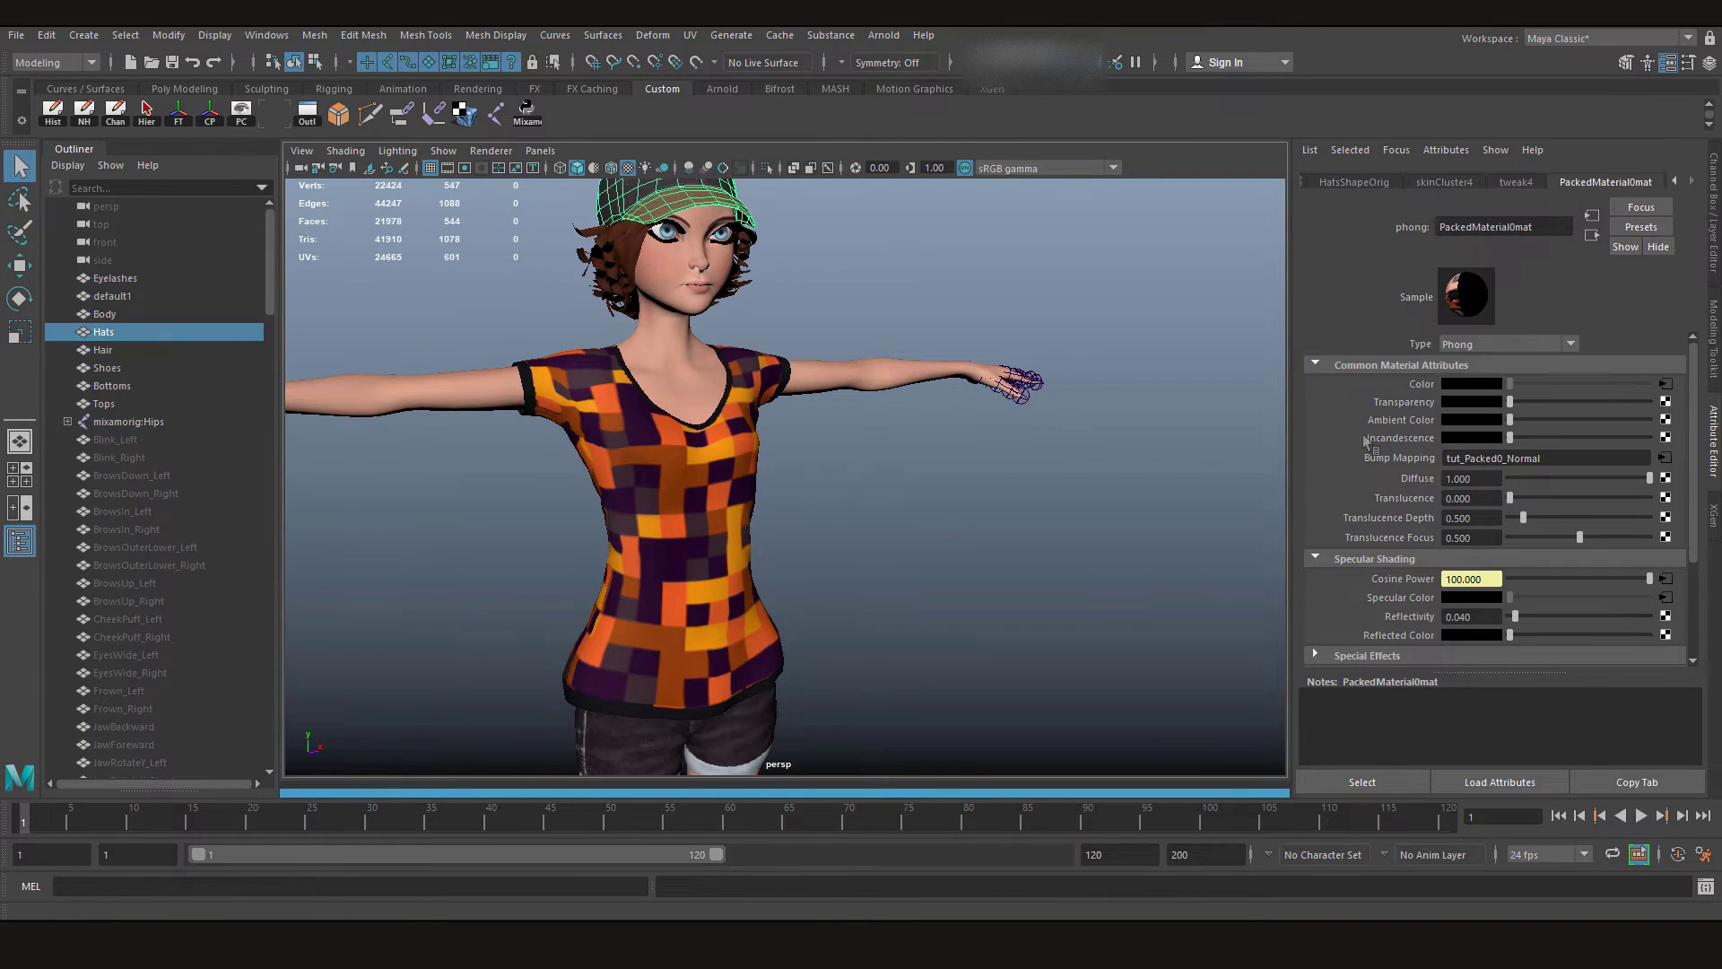
click(625, 246)
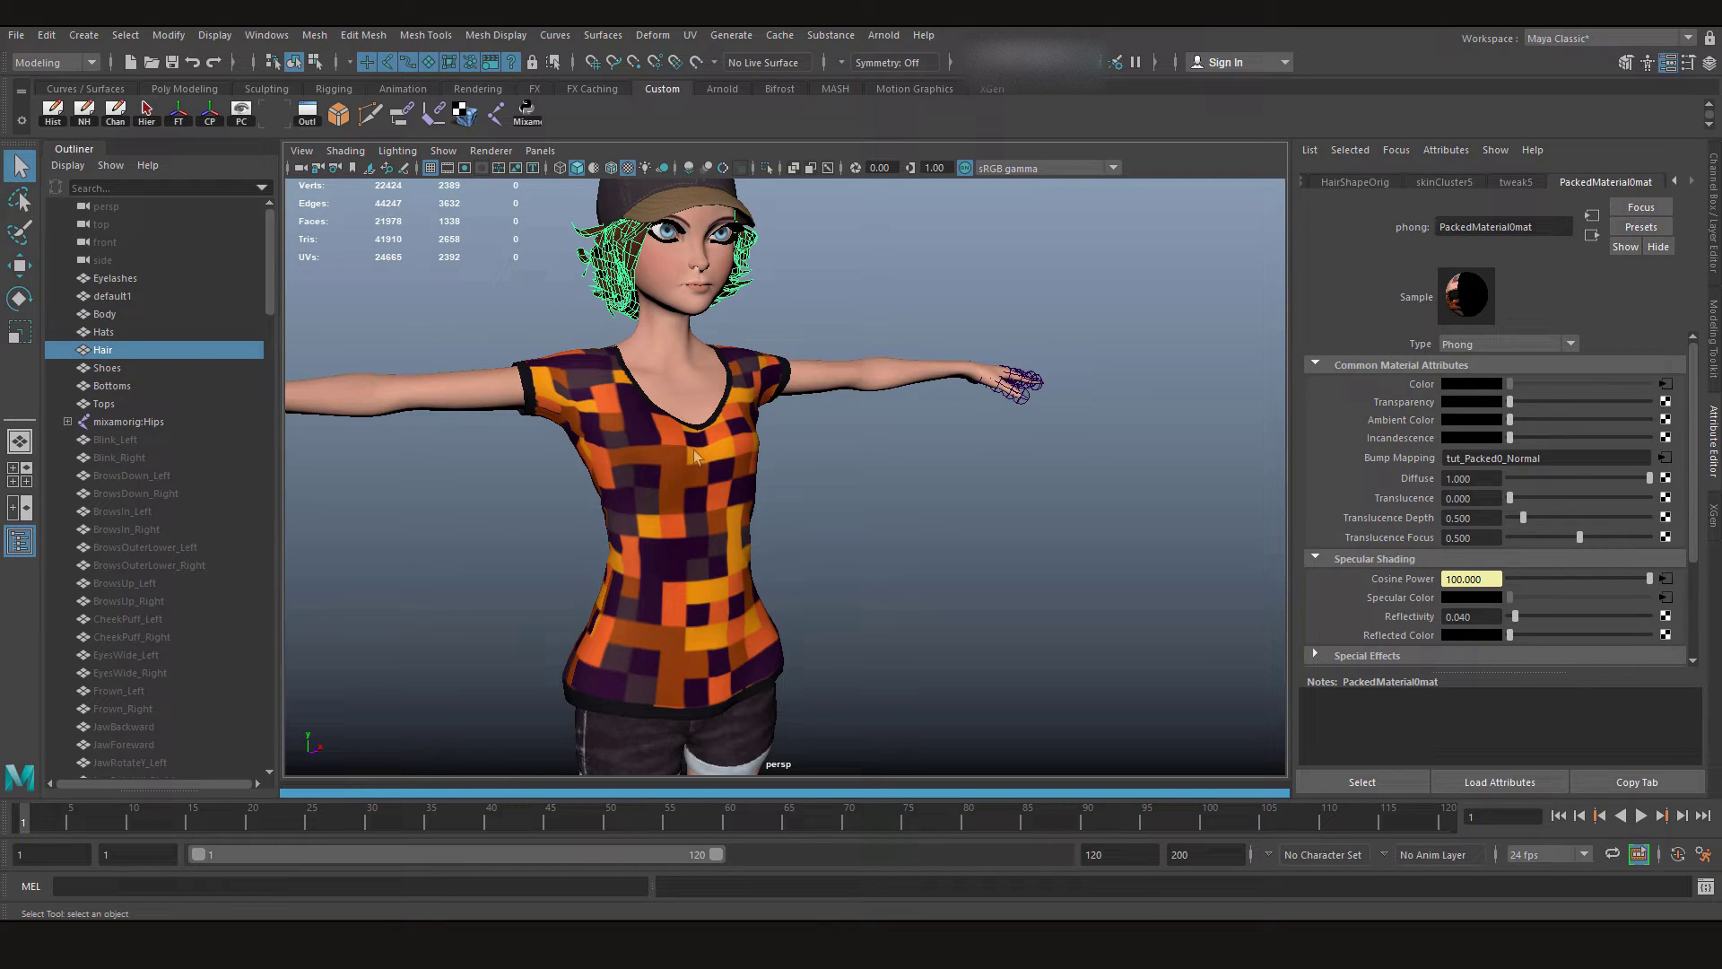
click(671, 357)
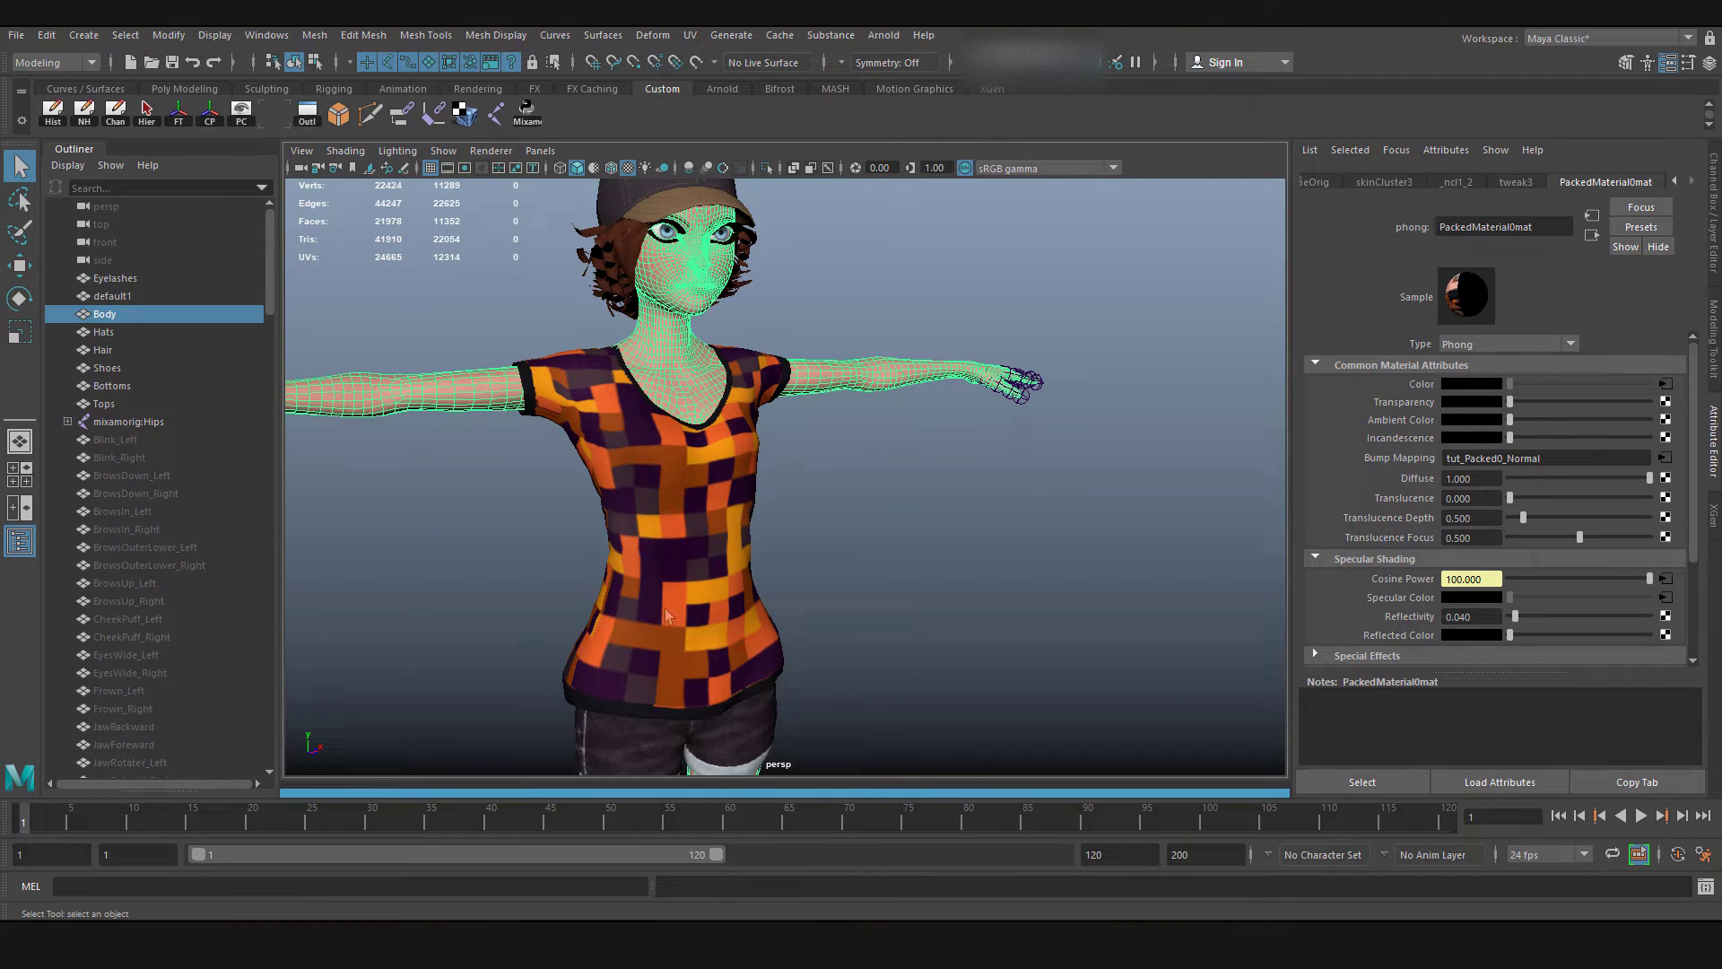
click(584, 739)
alt+middle_drag(860, 604, 665, 334)
click(716, 518)
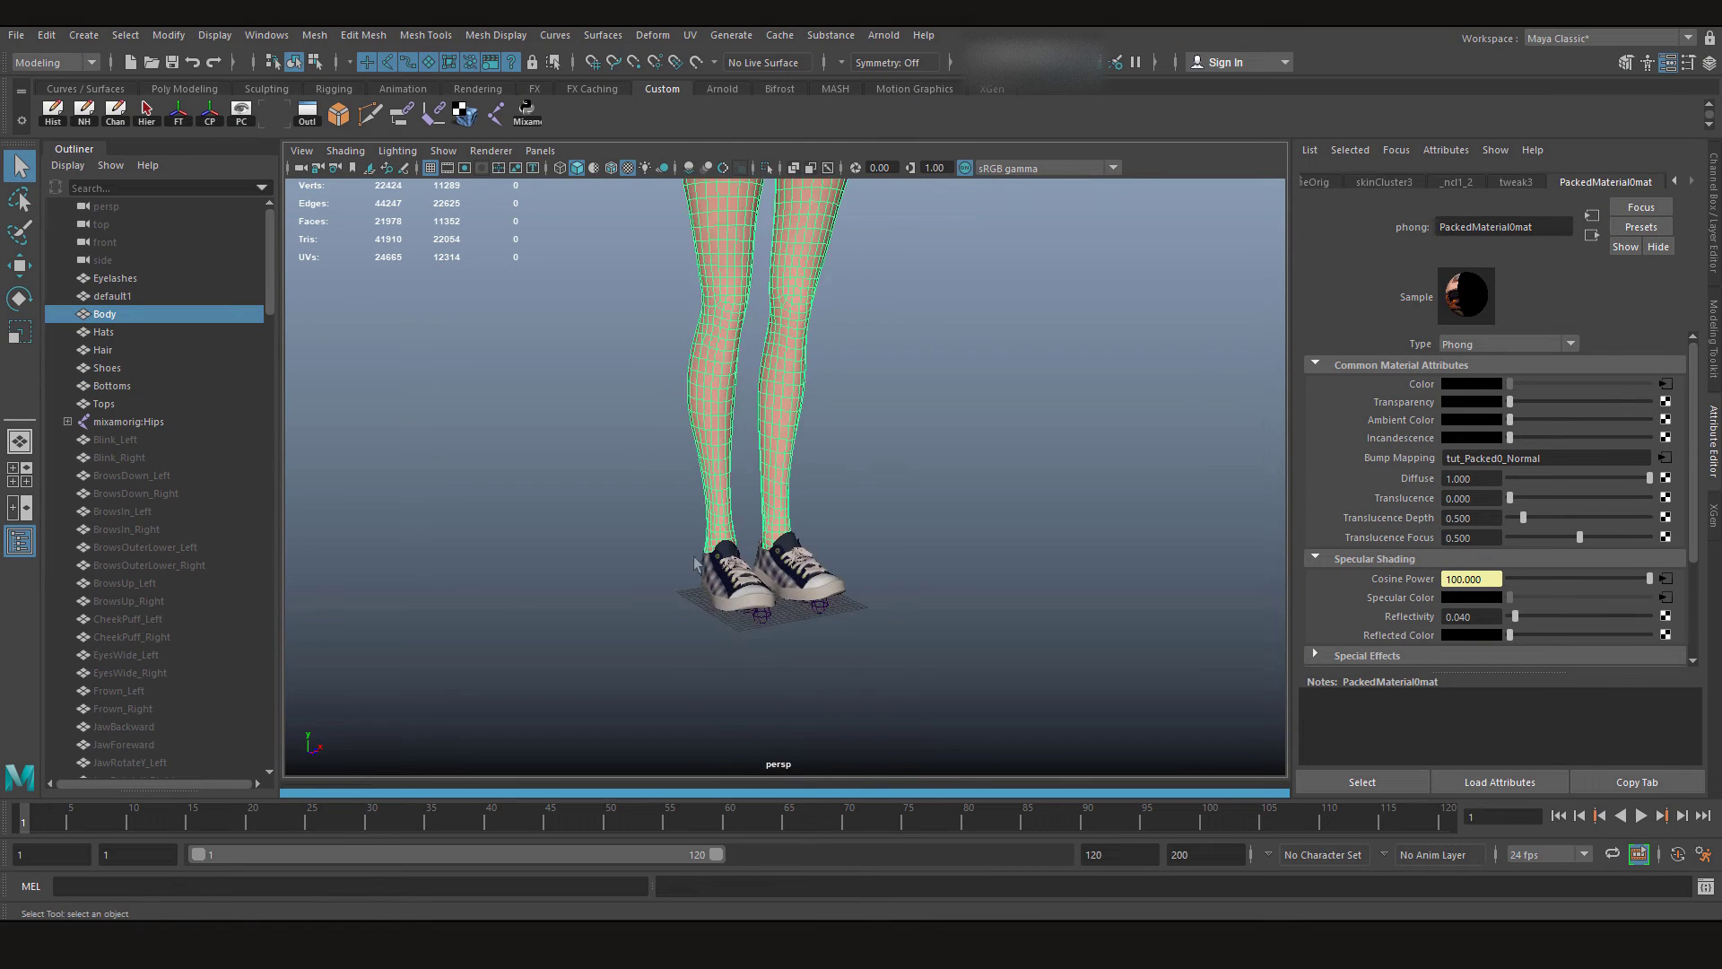
click(699, 574)
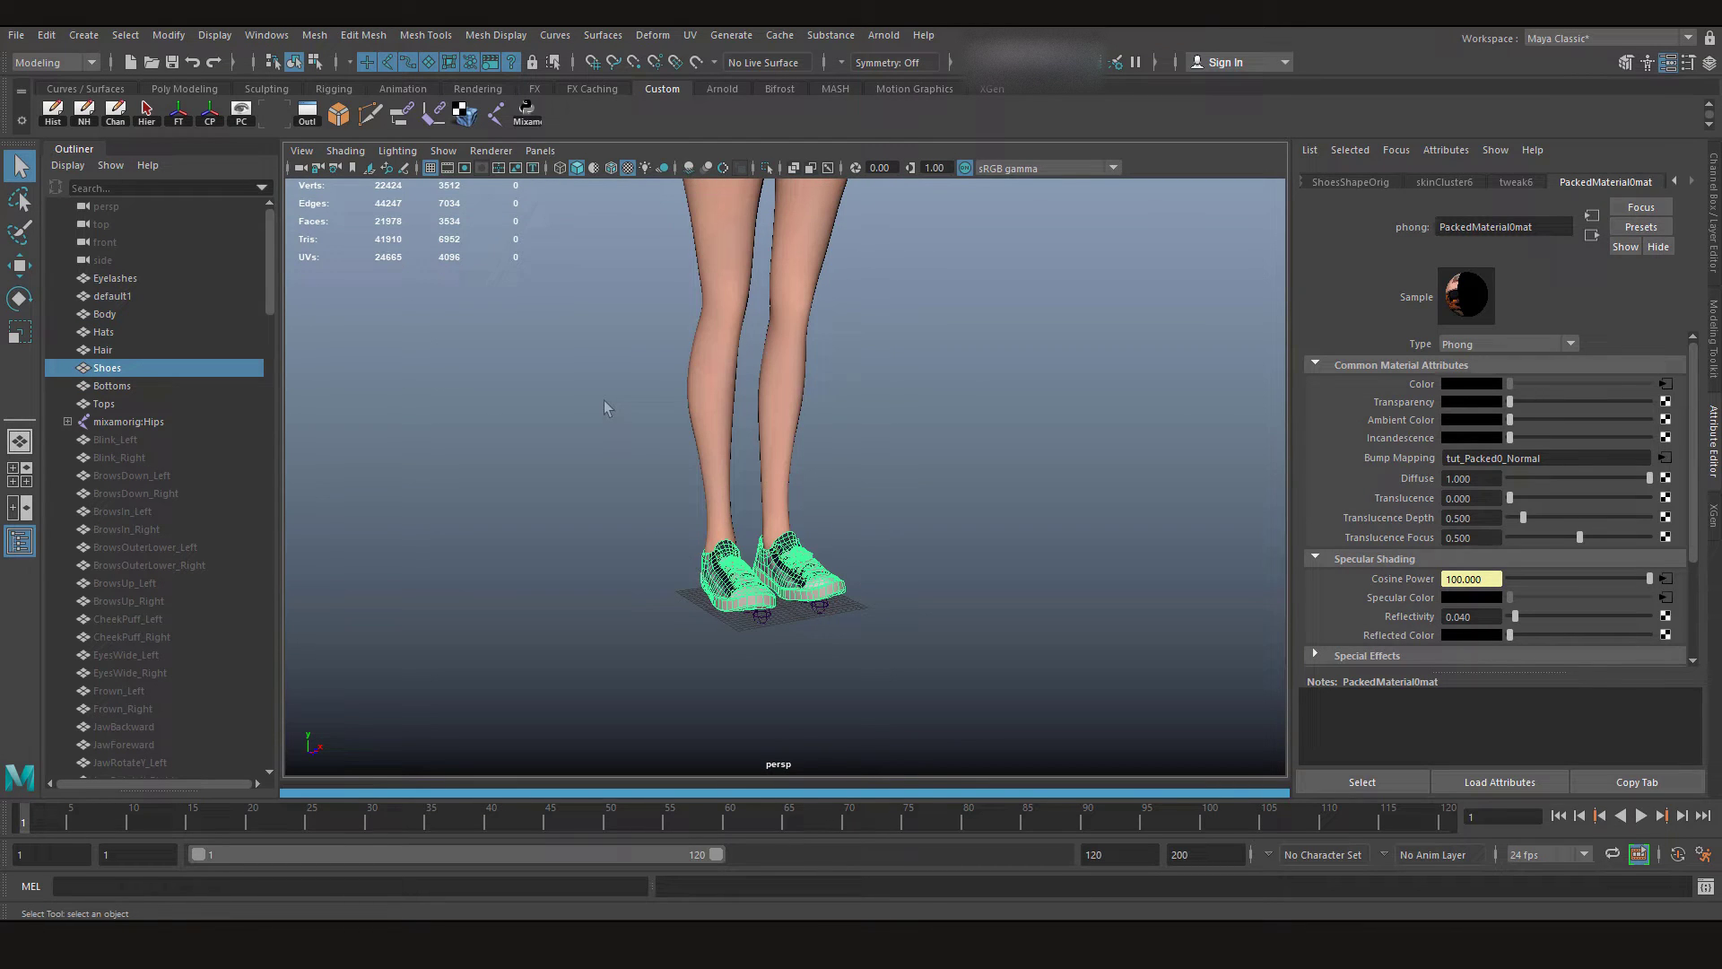
click(590, 445)
Examine the whole textured character from the feet up to the head.
alt+right_drag(592, 447, 608, 308)
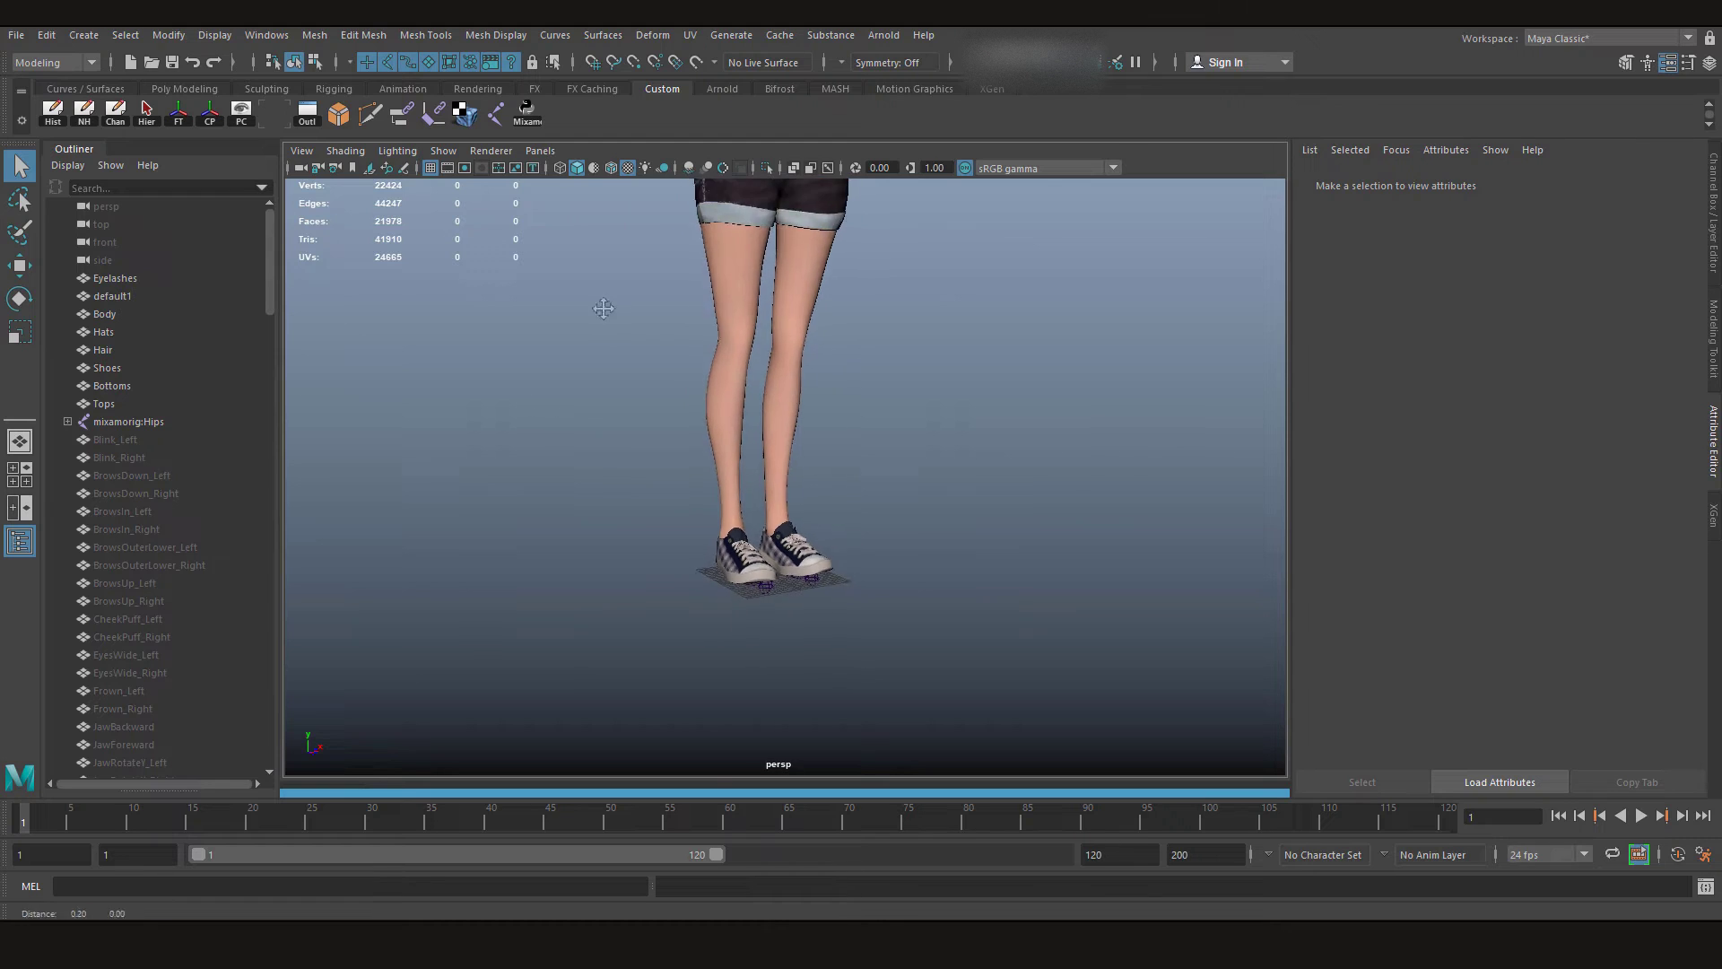
alt+middle_drag(607, 307, 568, 480)
scroll(568, 480, down, 4)
alt+drag(576, 496, 503, 496)
alt+right_drag(503, 496, 607, 502)
alt+middle_drag(607, 502, 565, 574)
alt+right_drag(565, 574, 476, 530)
alt+middle_drag(520, 561, 461, 569)
alt+right_drag(461, 569, 481, 566)
alt+middle_drag(481, 568, 483, 556)
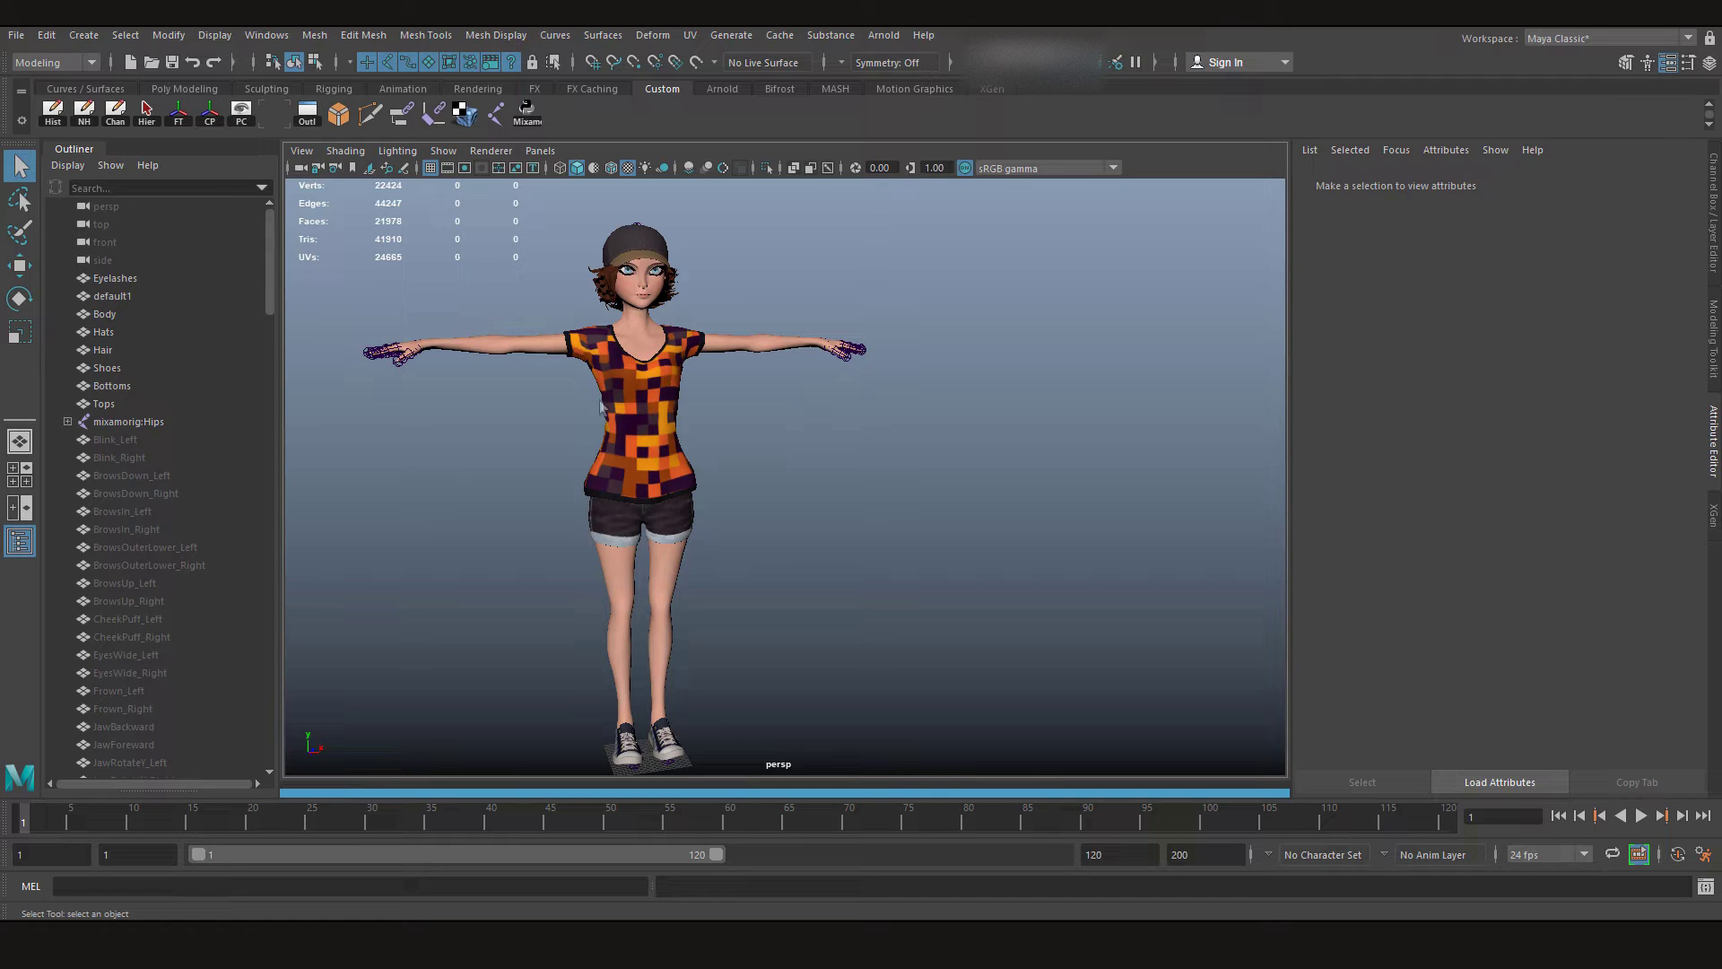
Run the whole MayaAutoControlRig Python script in the Script Editor, and close the launched rig window and the editor.
click(578, 880)
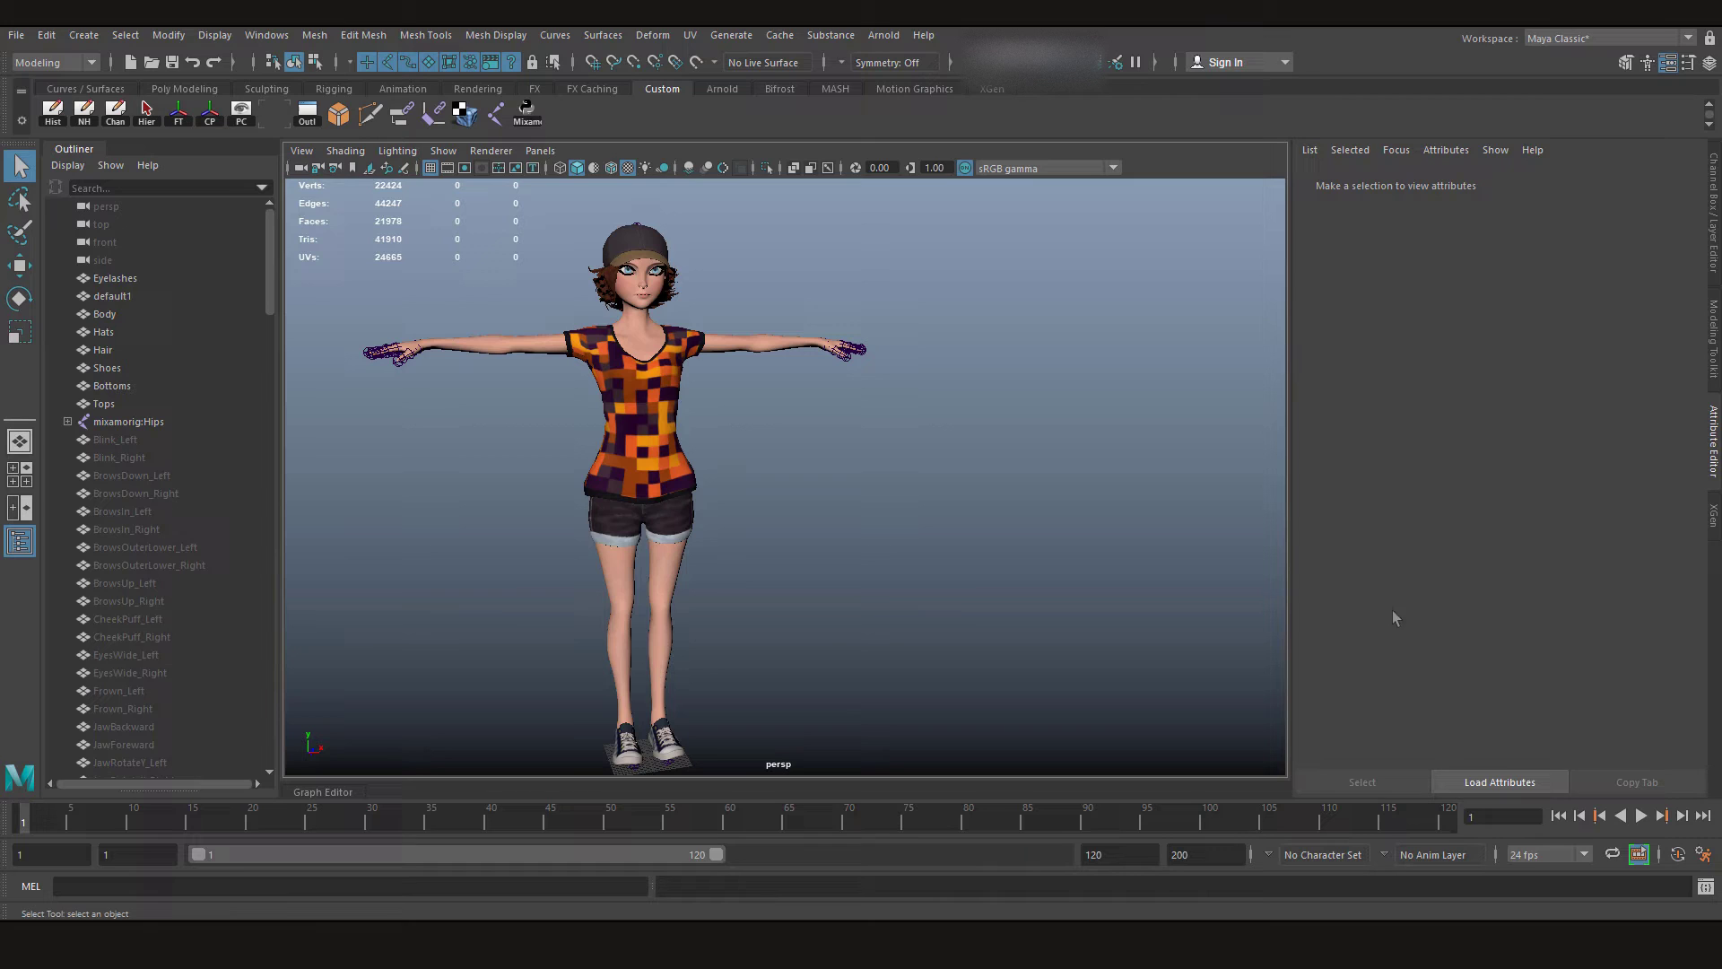
click(1705, 887)
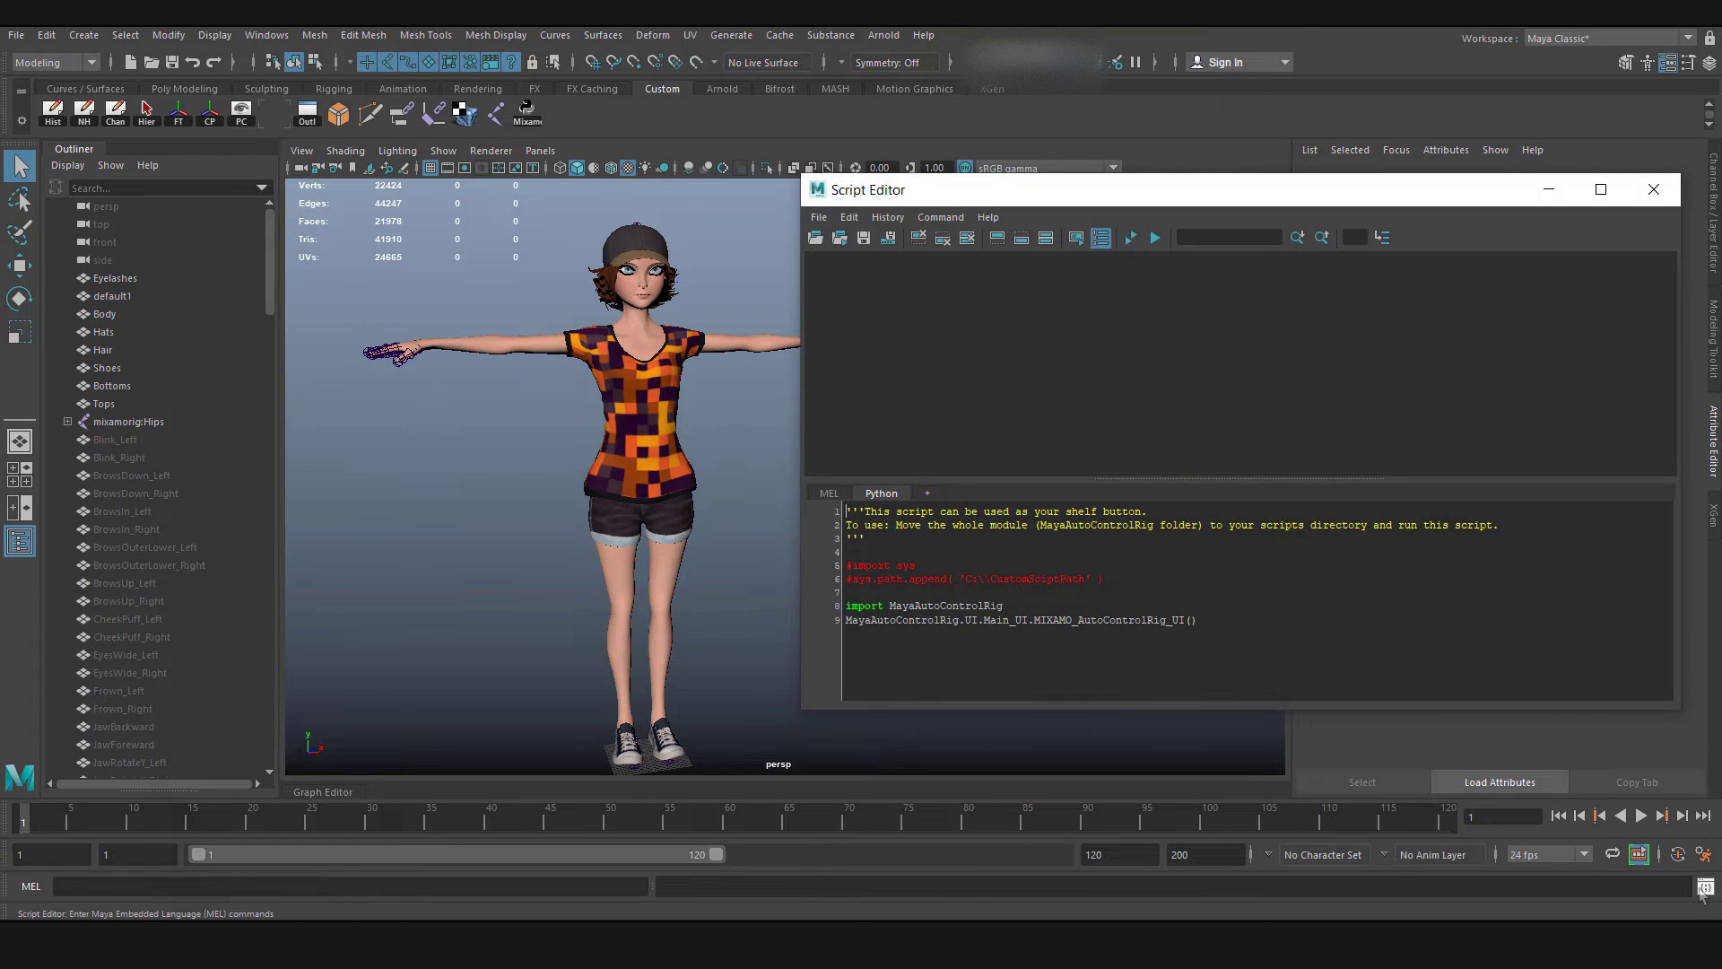
drag(1202, 627, 533, 481)
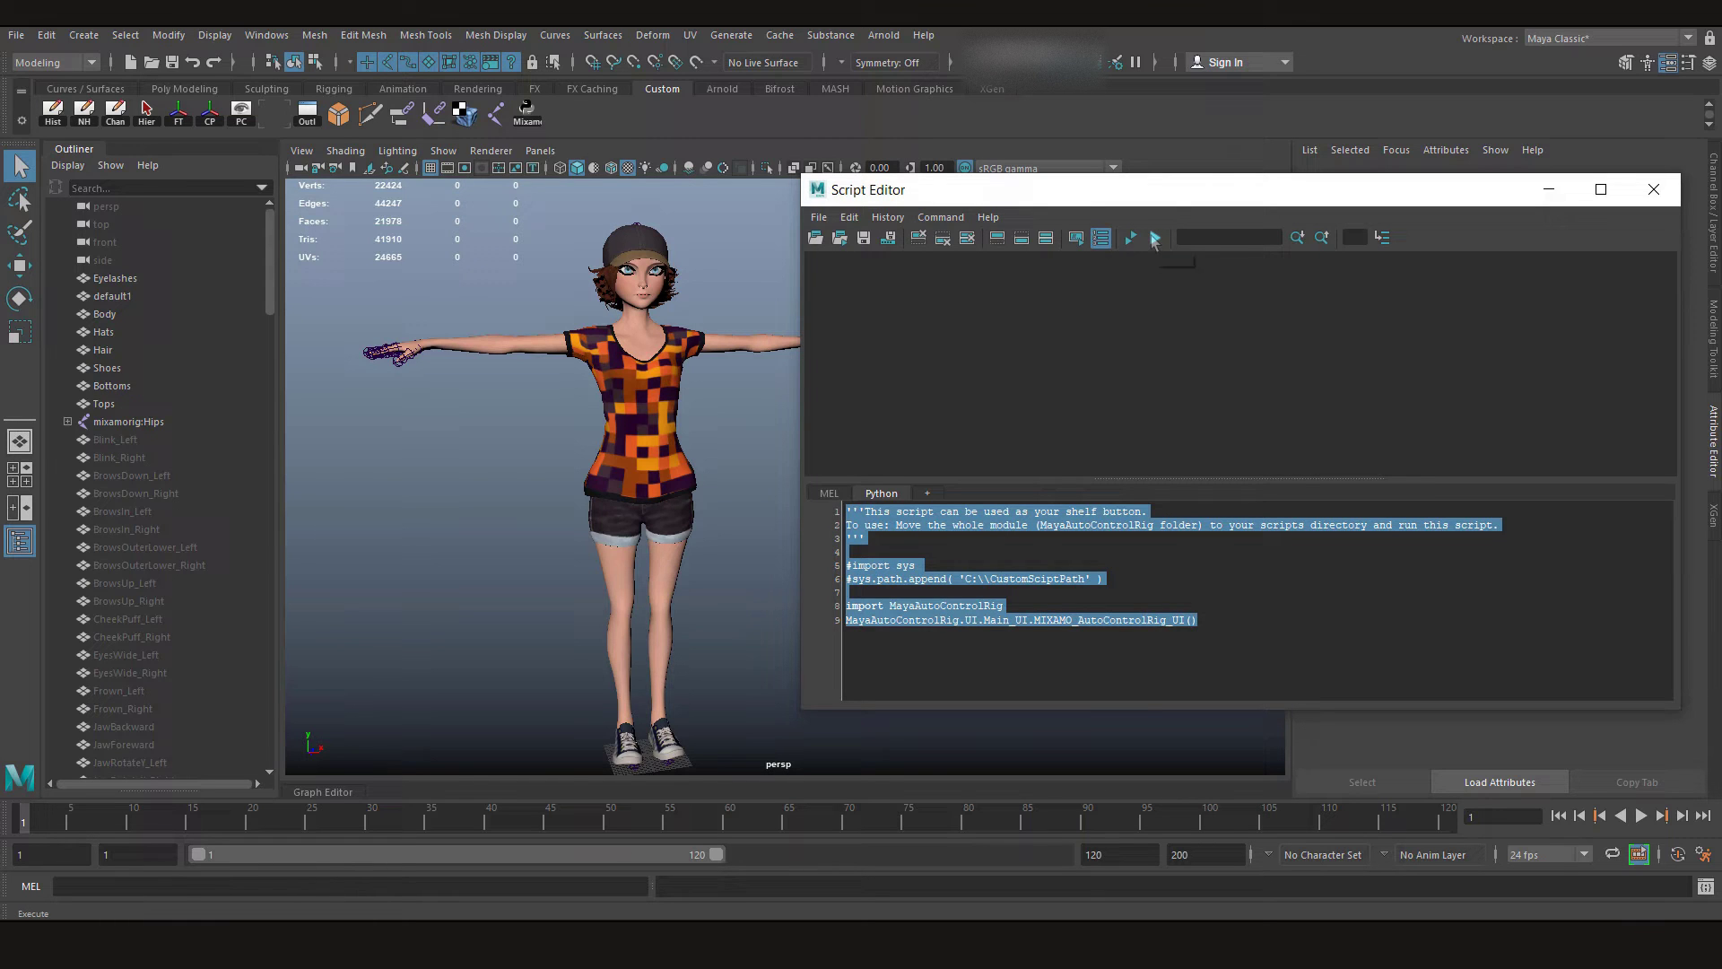
click(1154, 238)
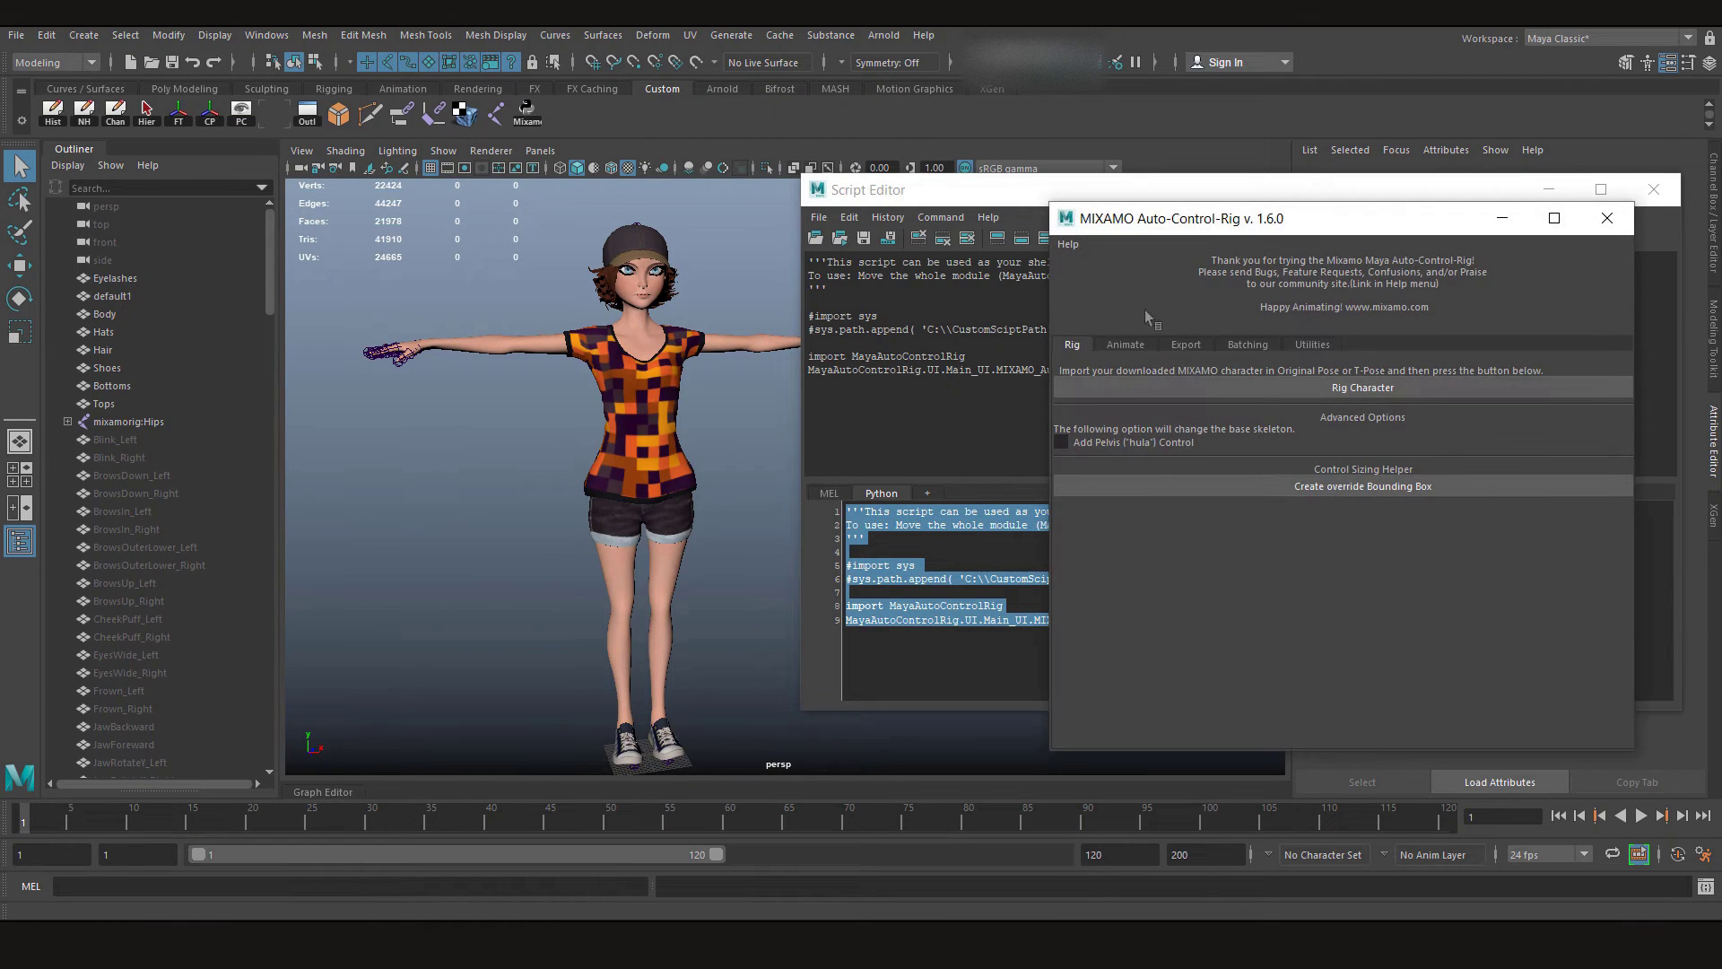
click(1617, 224)
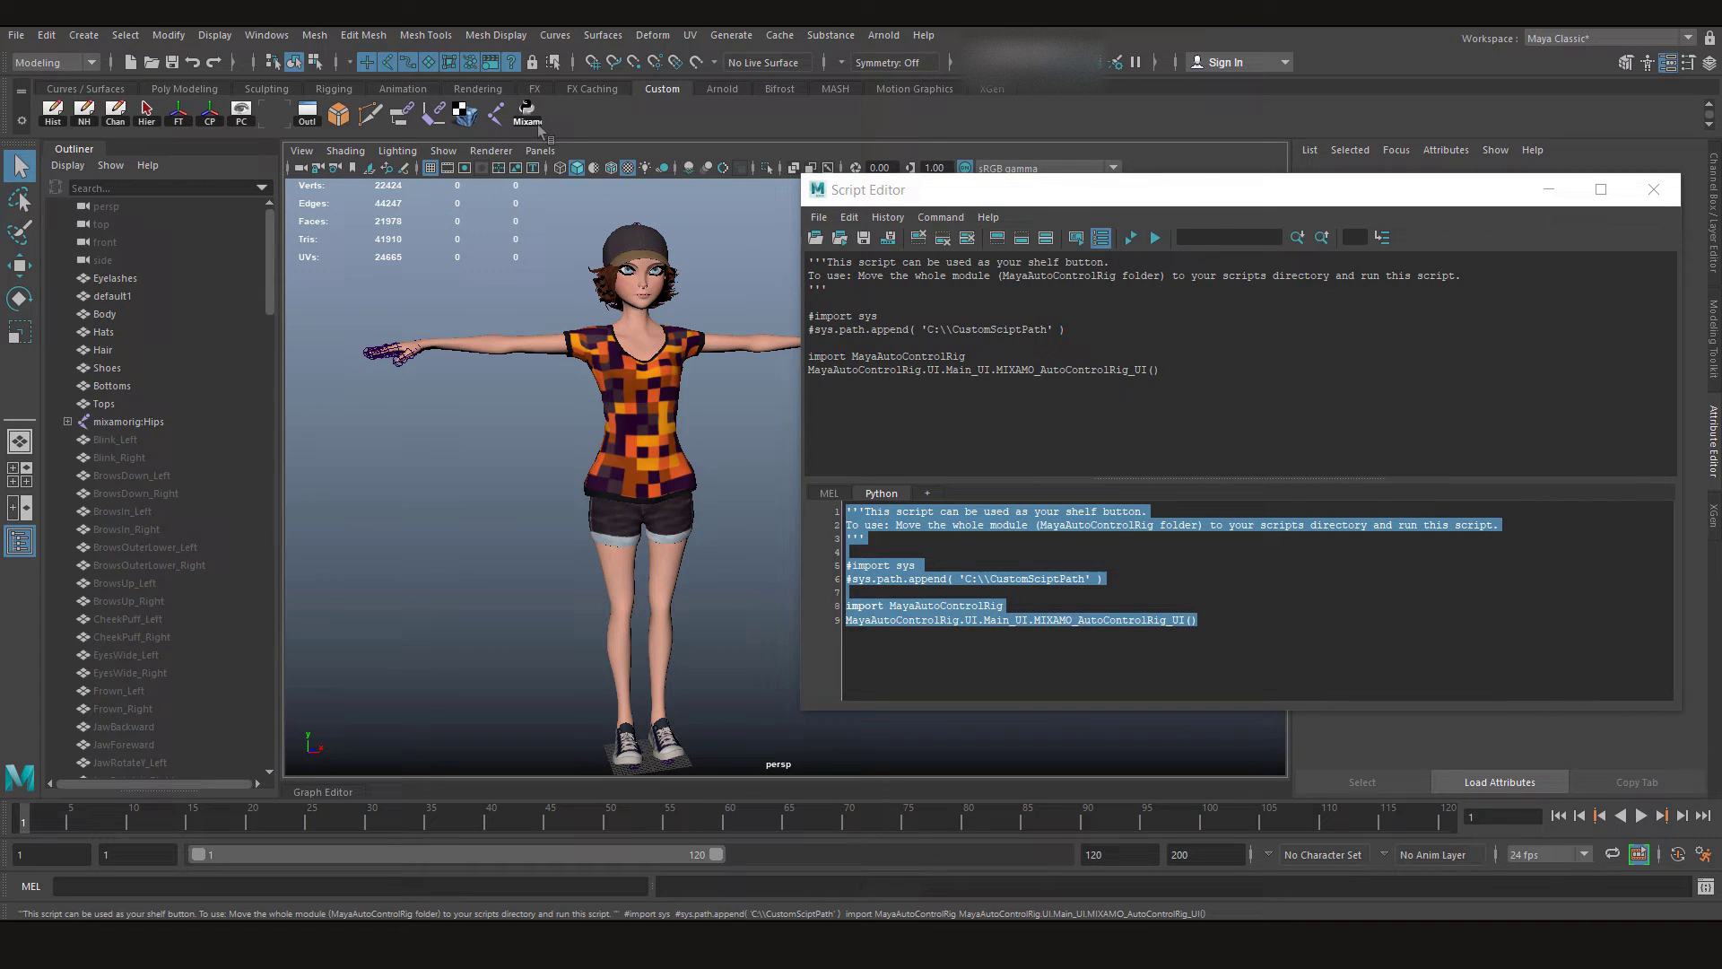
click(1653, 189)
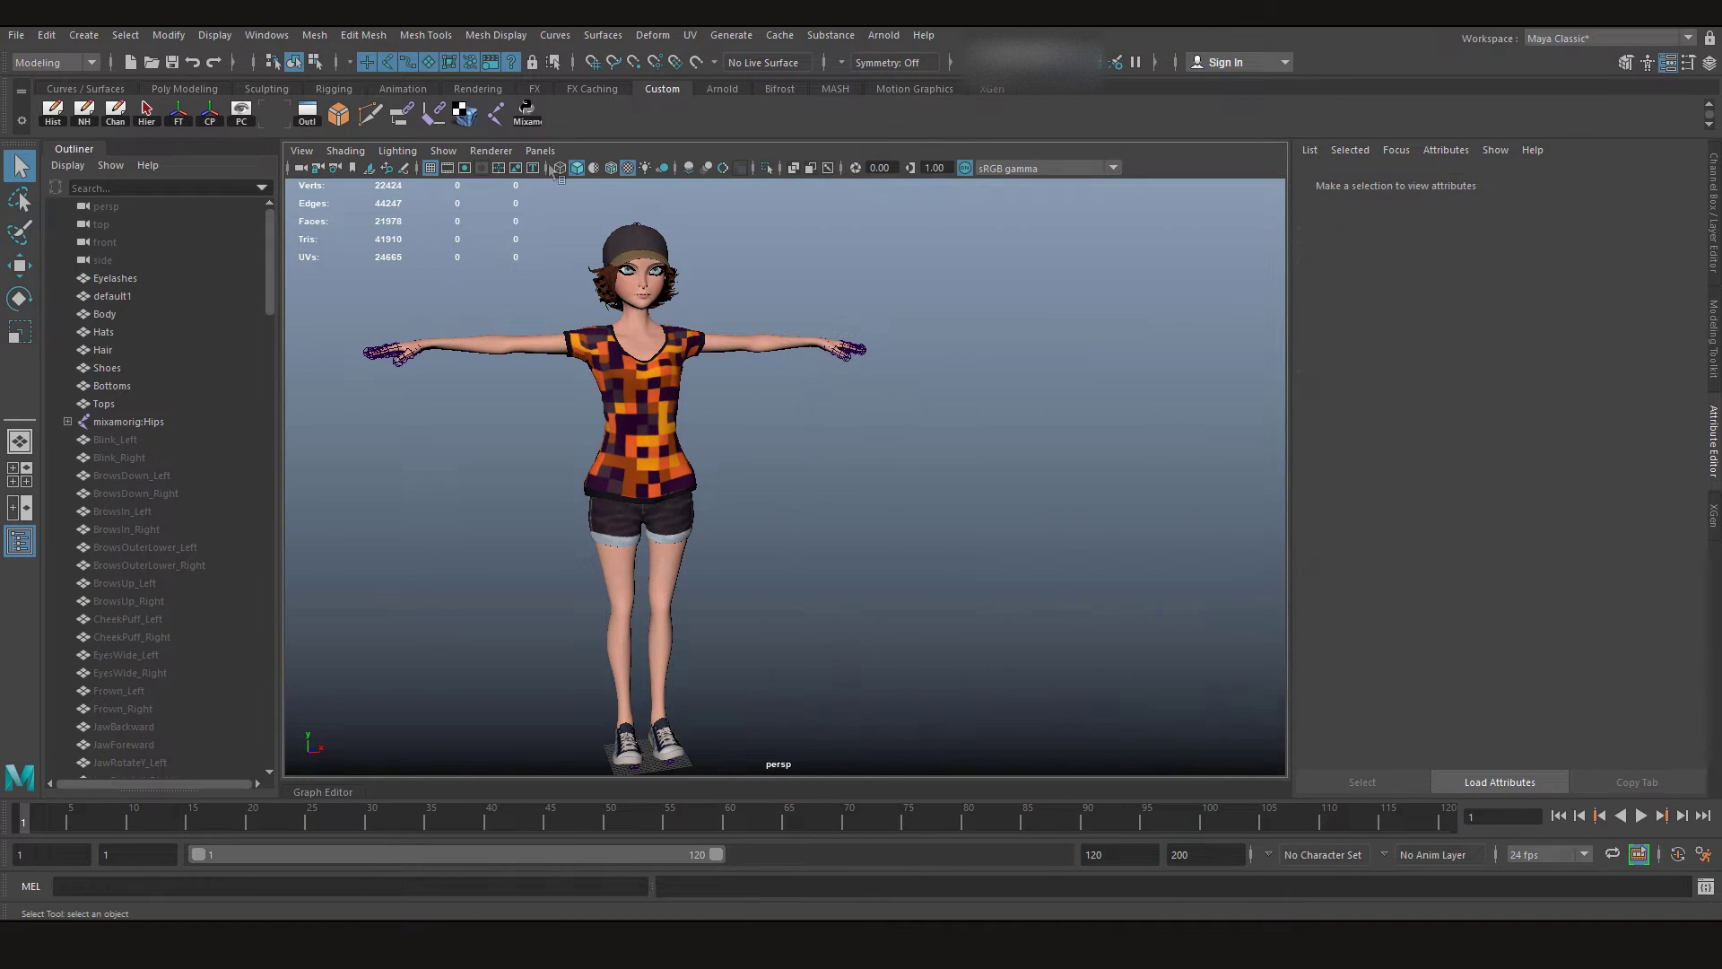
Launch the MIXAMO Auto-Control-Rig tool with the saved Mixamo shortcut and move its window clear of the character.
click(526, 112)
drag(1278, 186, 1112, 198)
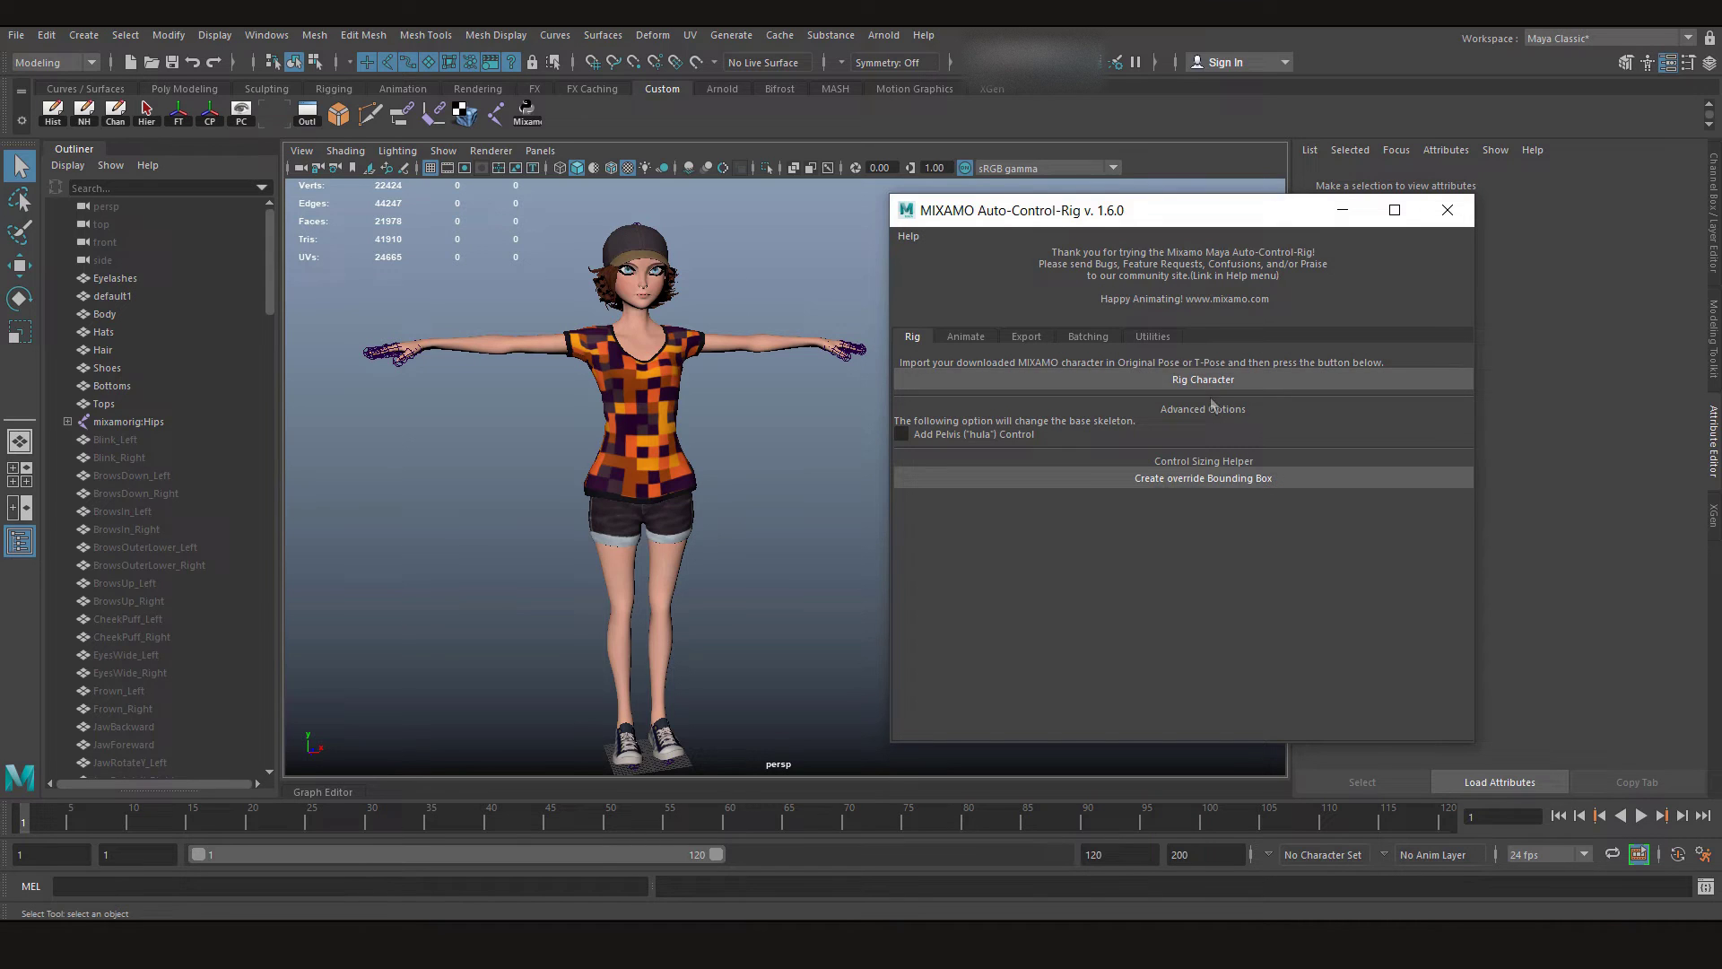
Rig the character with the Auto-Control-Rig tool, leaving the pelvis control option off, and close its window.
click(967, 337)
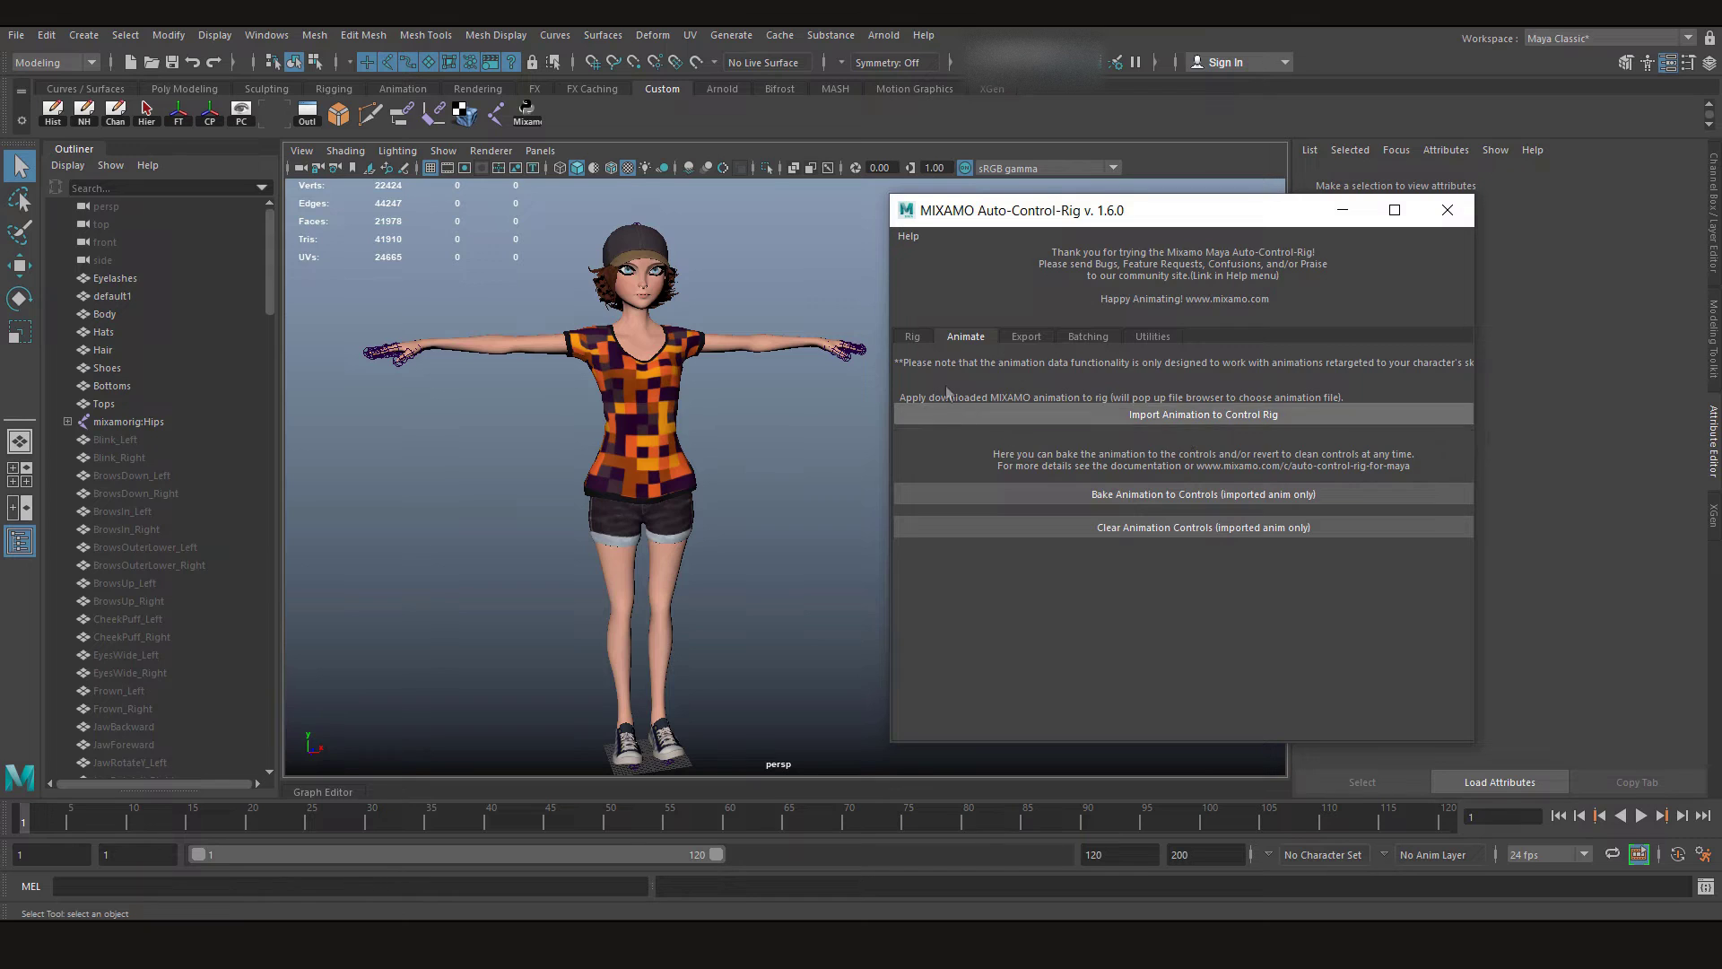
click(910, 337)
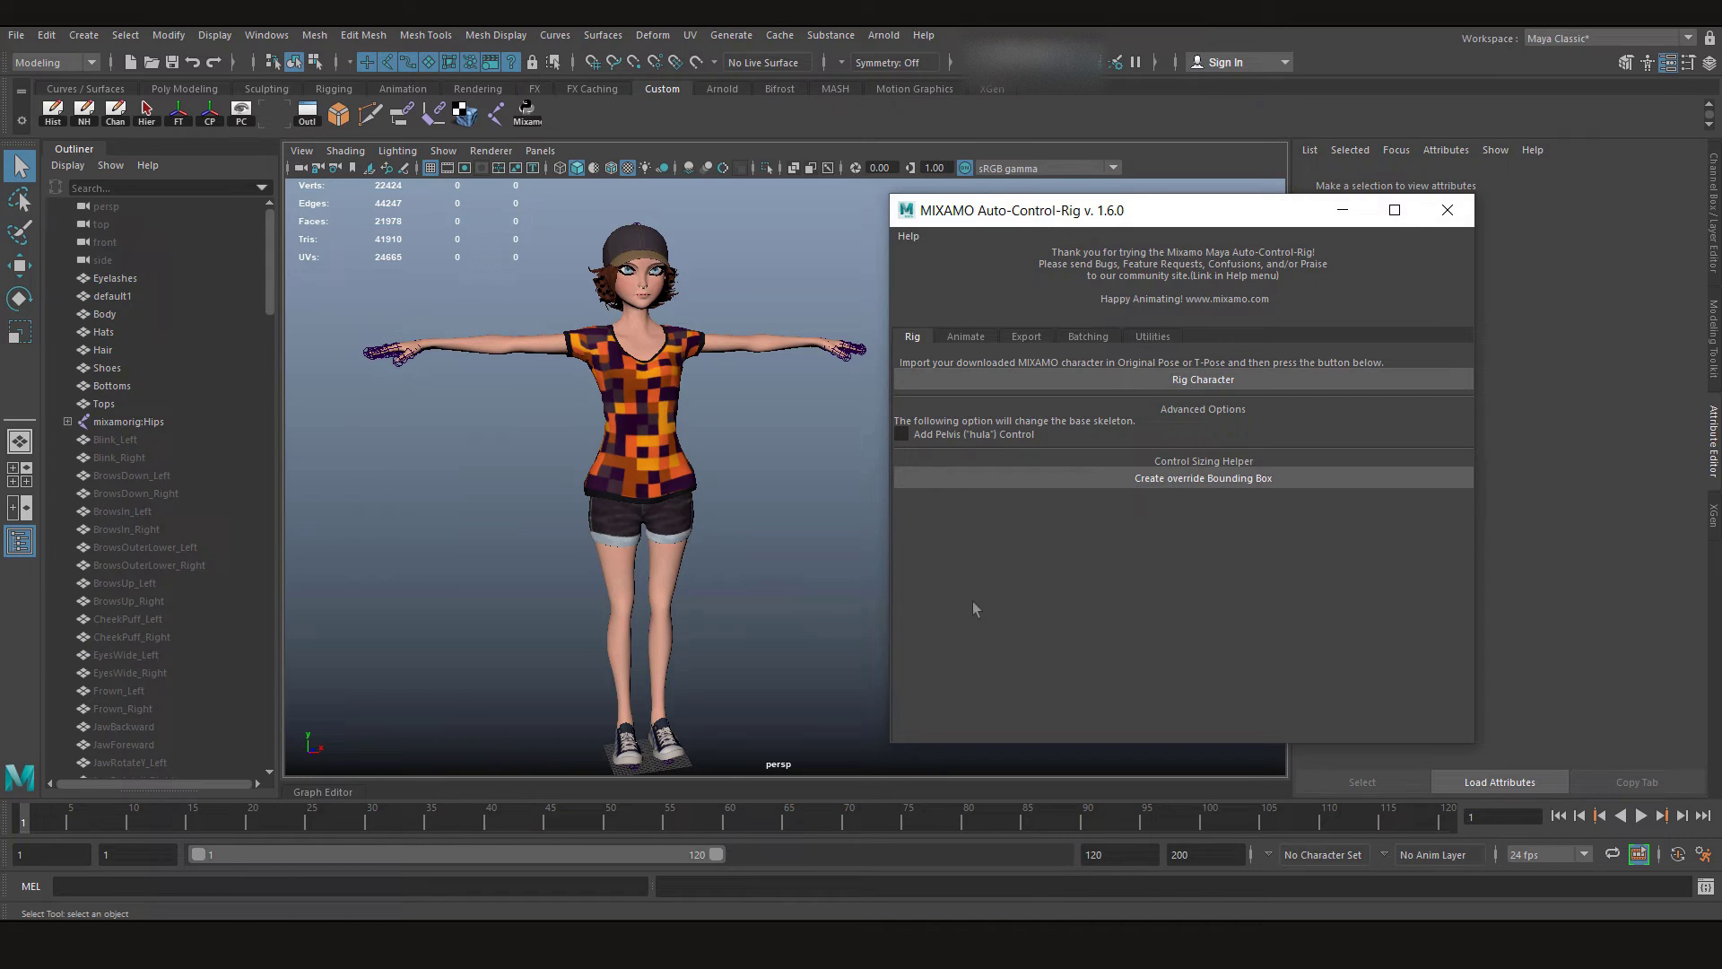
click(1172, 388)
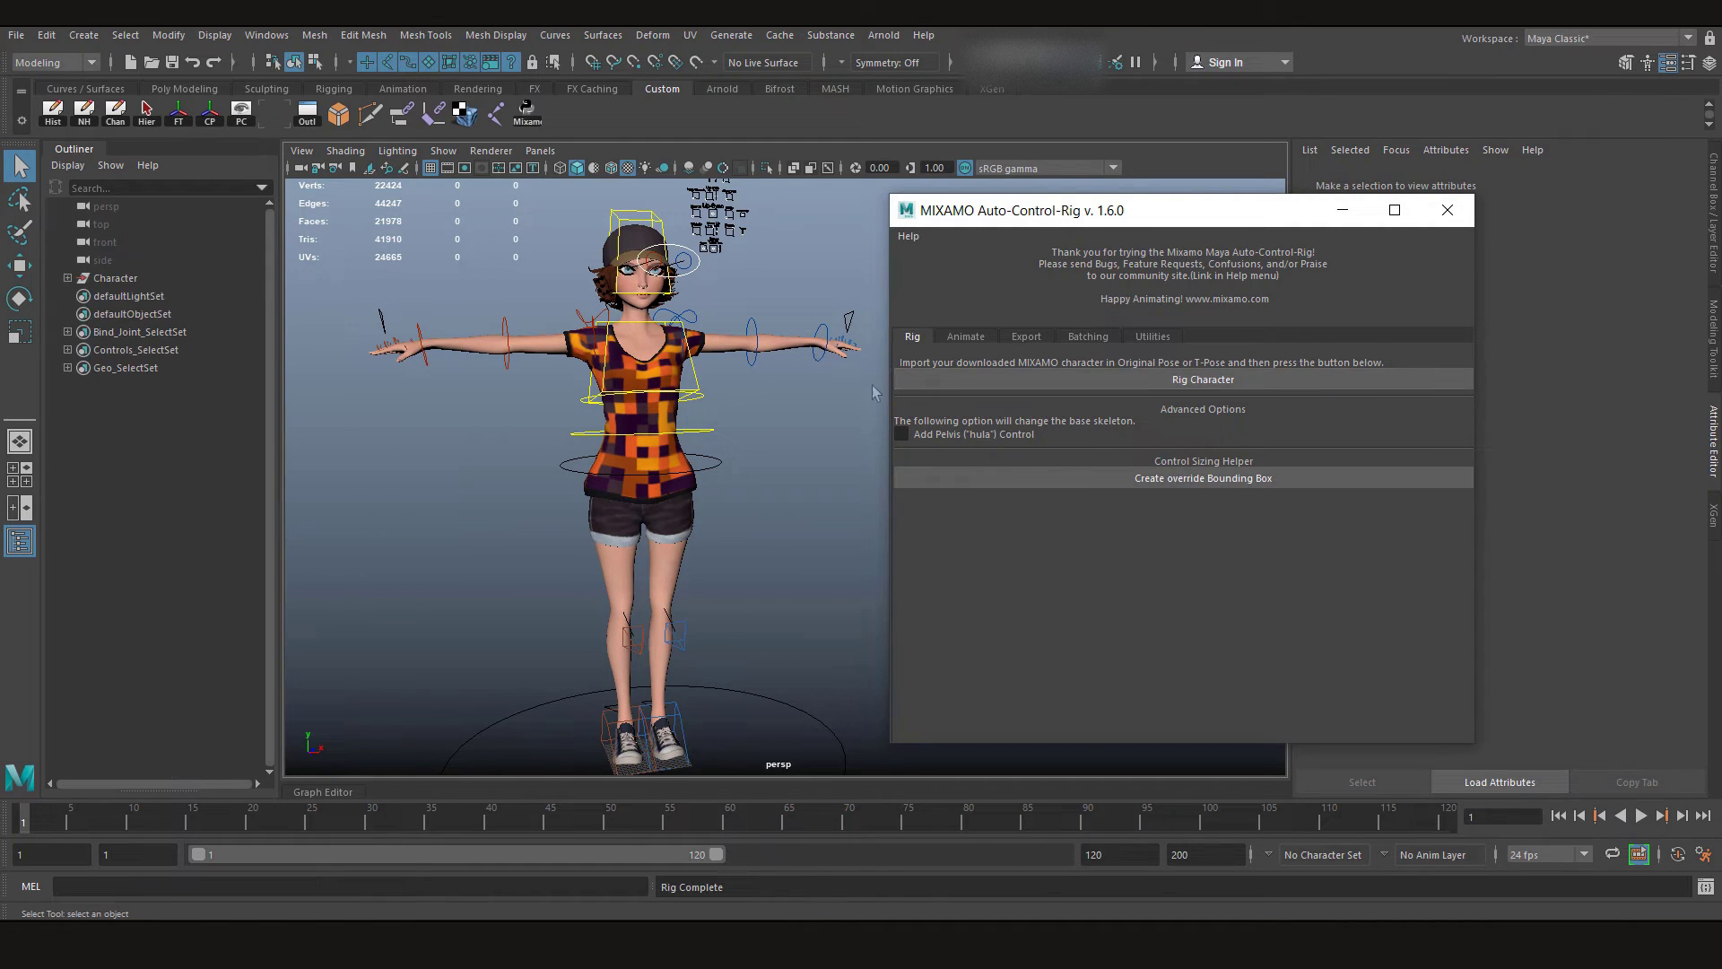
click(1448, 215)
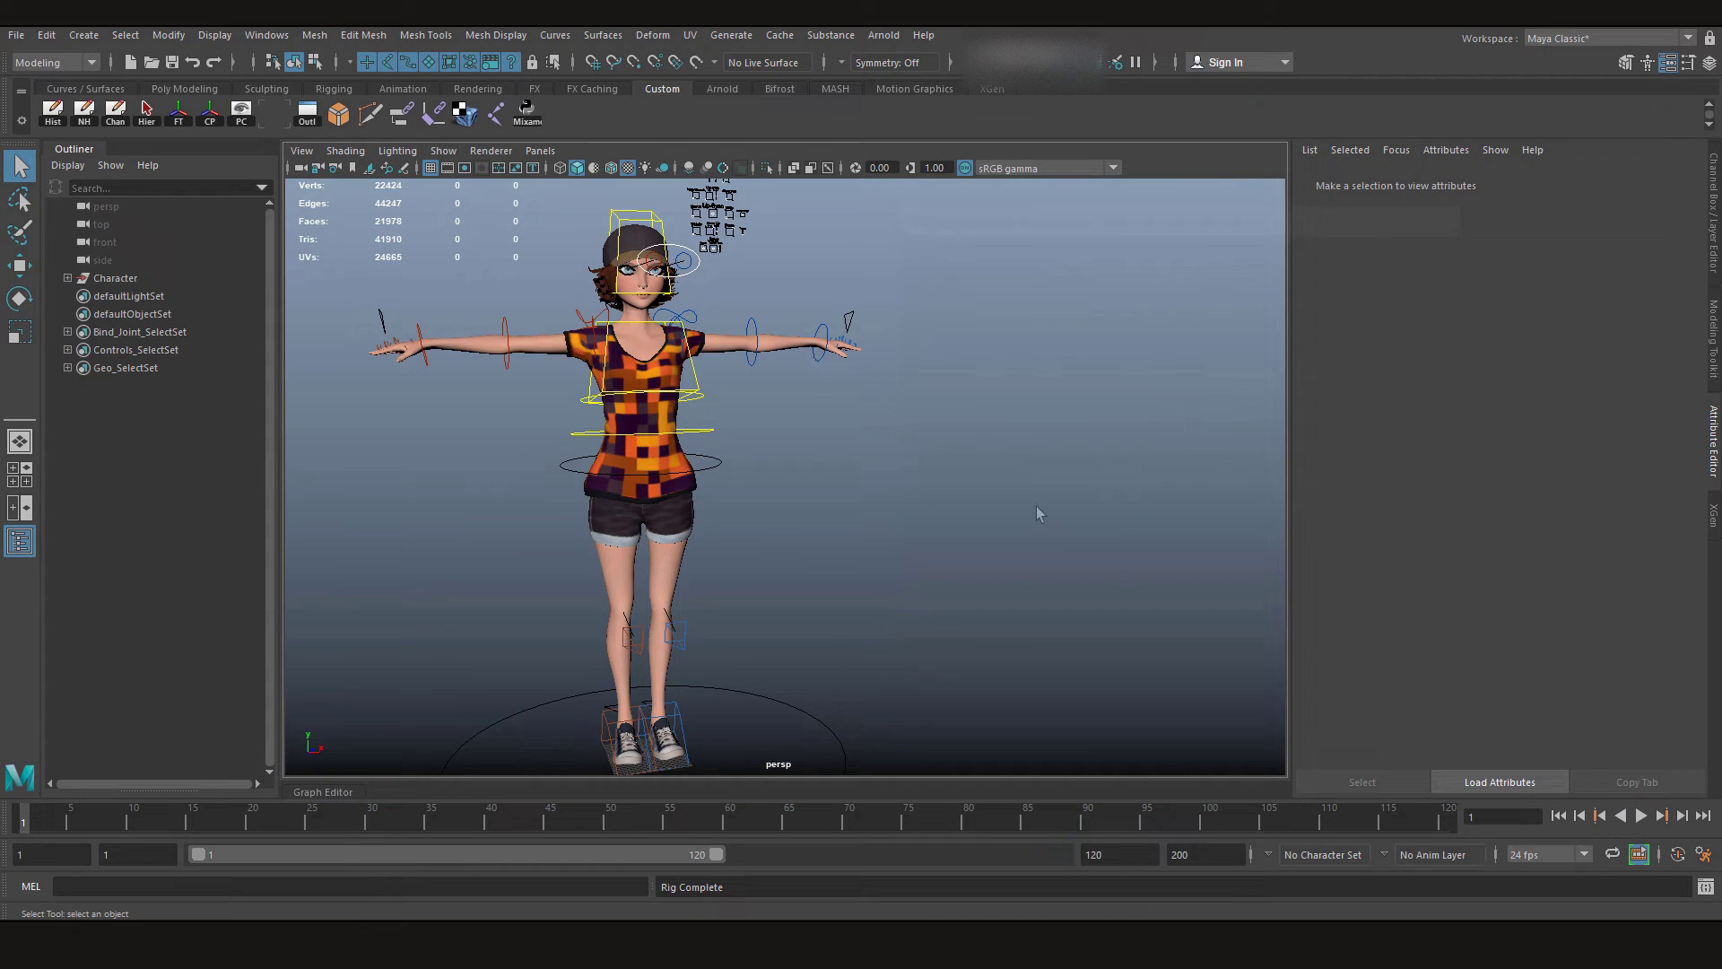
Examine the rigged character and the groups nested under Character in the Outliner.
alt+drag(1036, 506, 810, 537)
alt+right_drag(809, 537, 853, 596)
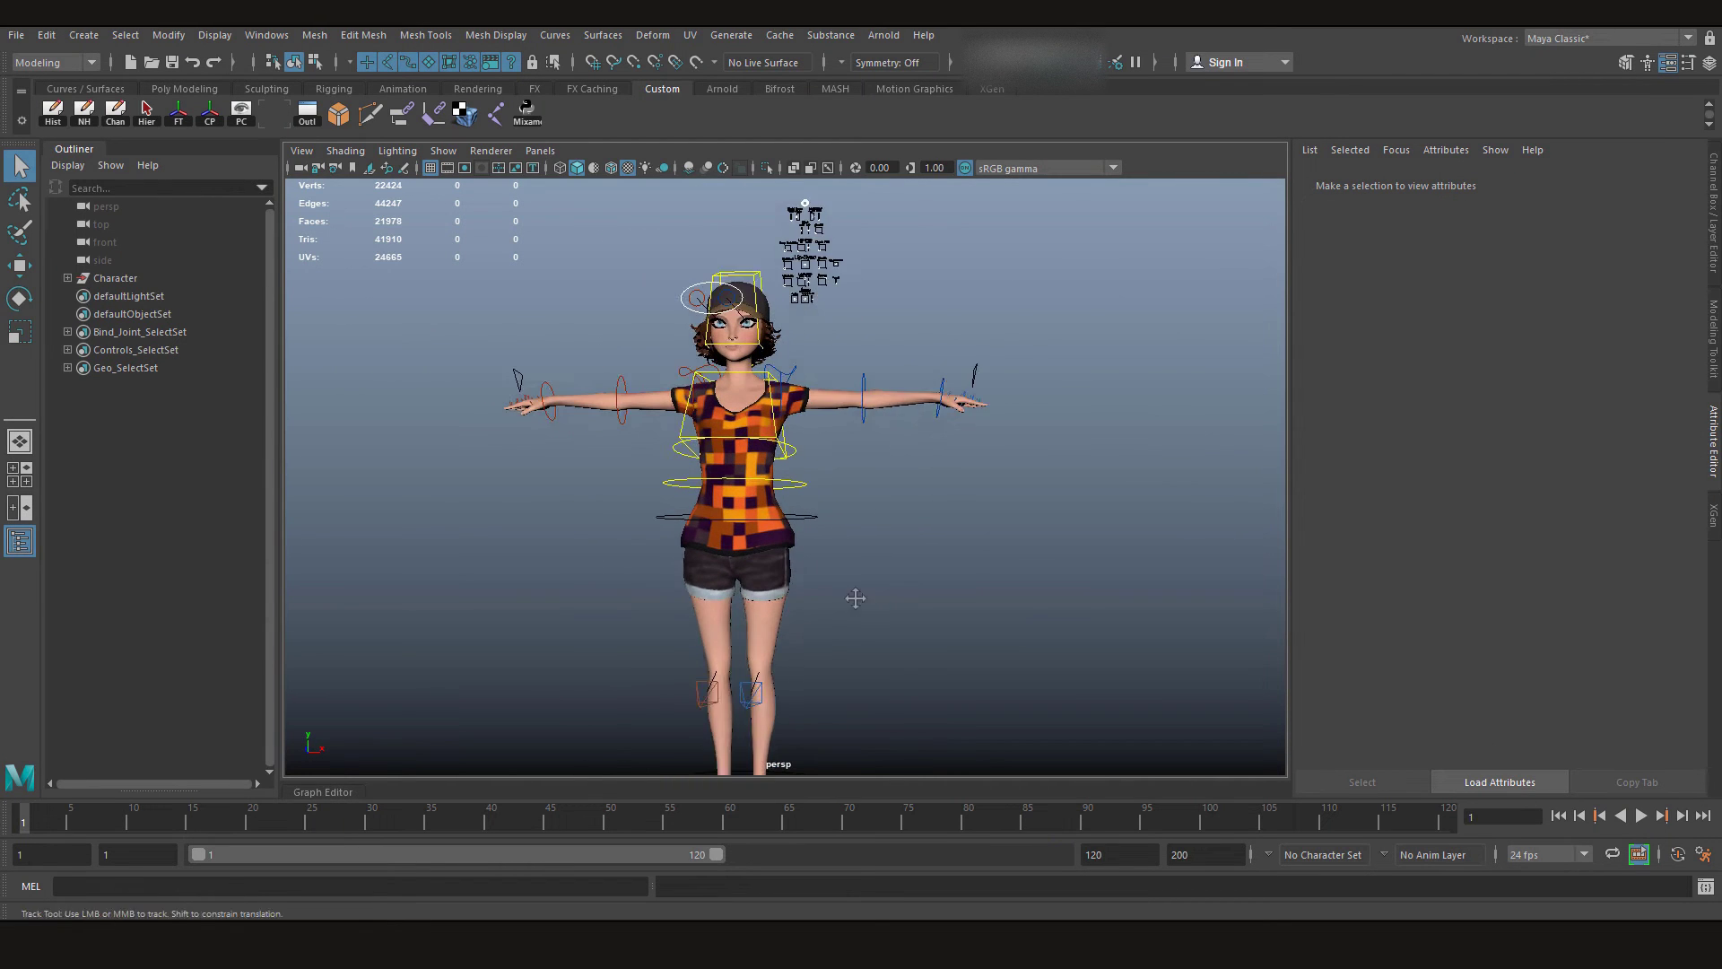
alt+middle_drag(853, 596, 863, 621)
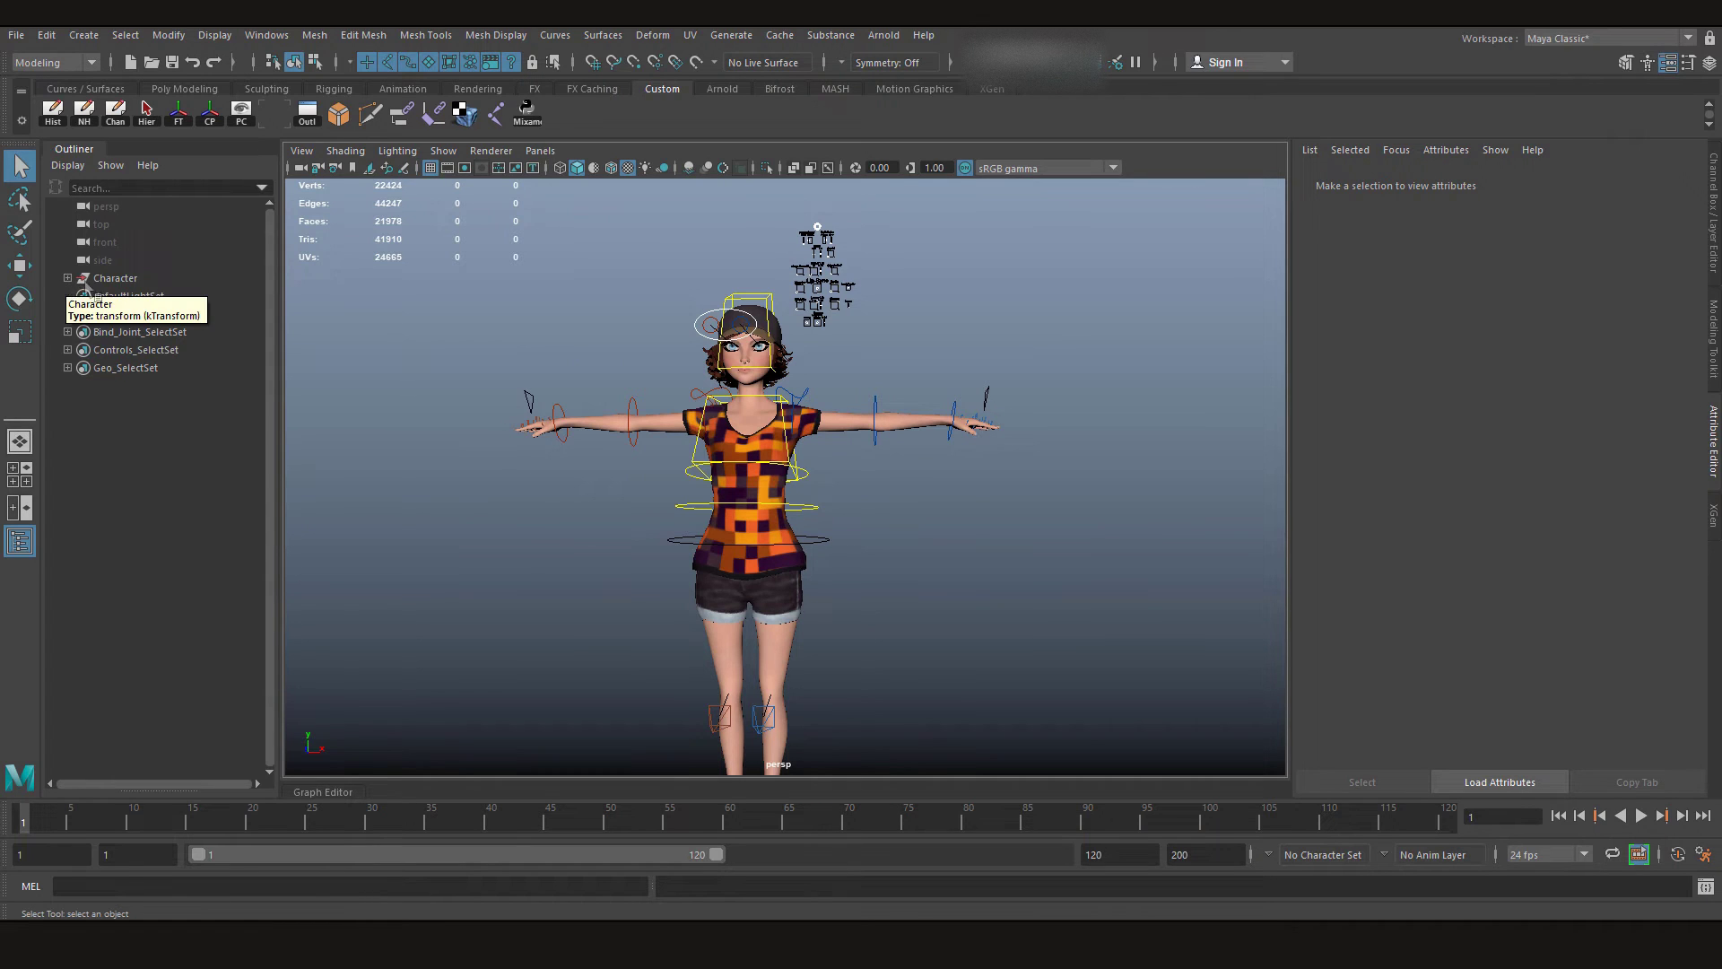
click(67, 278)
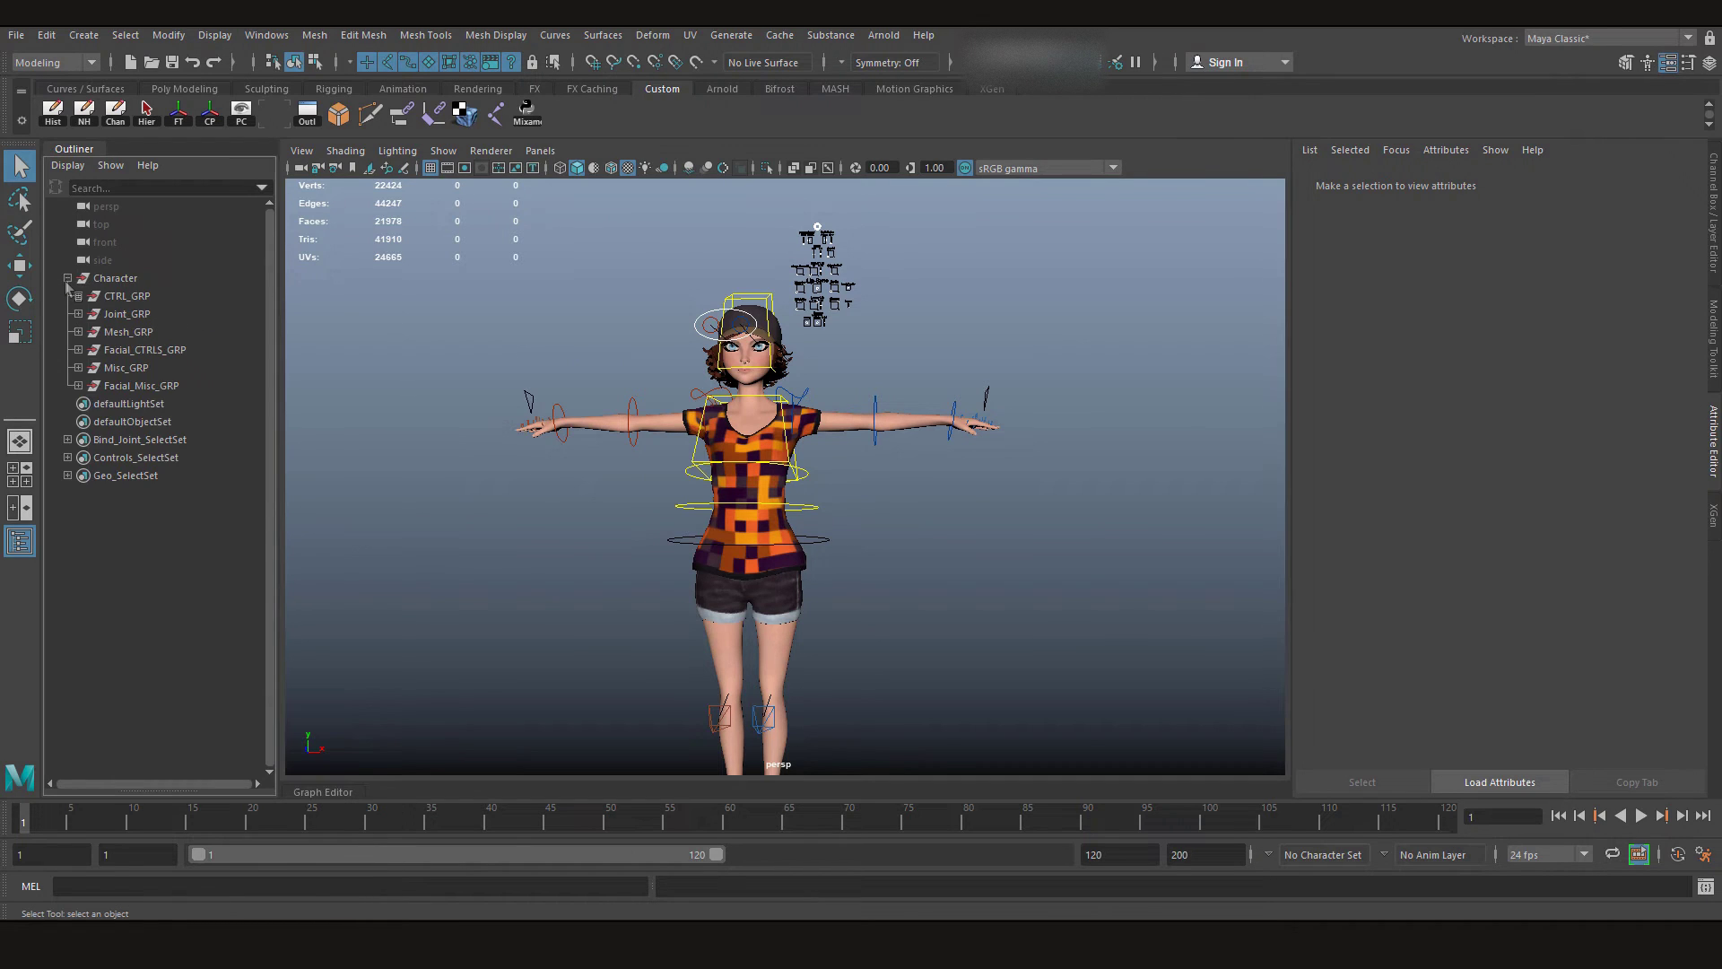
click(131, 301)
key(Down)
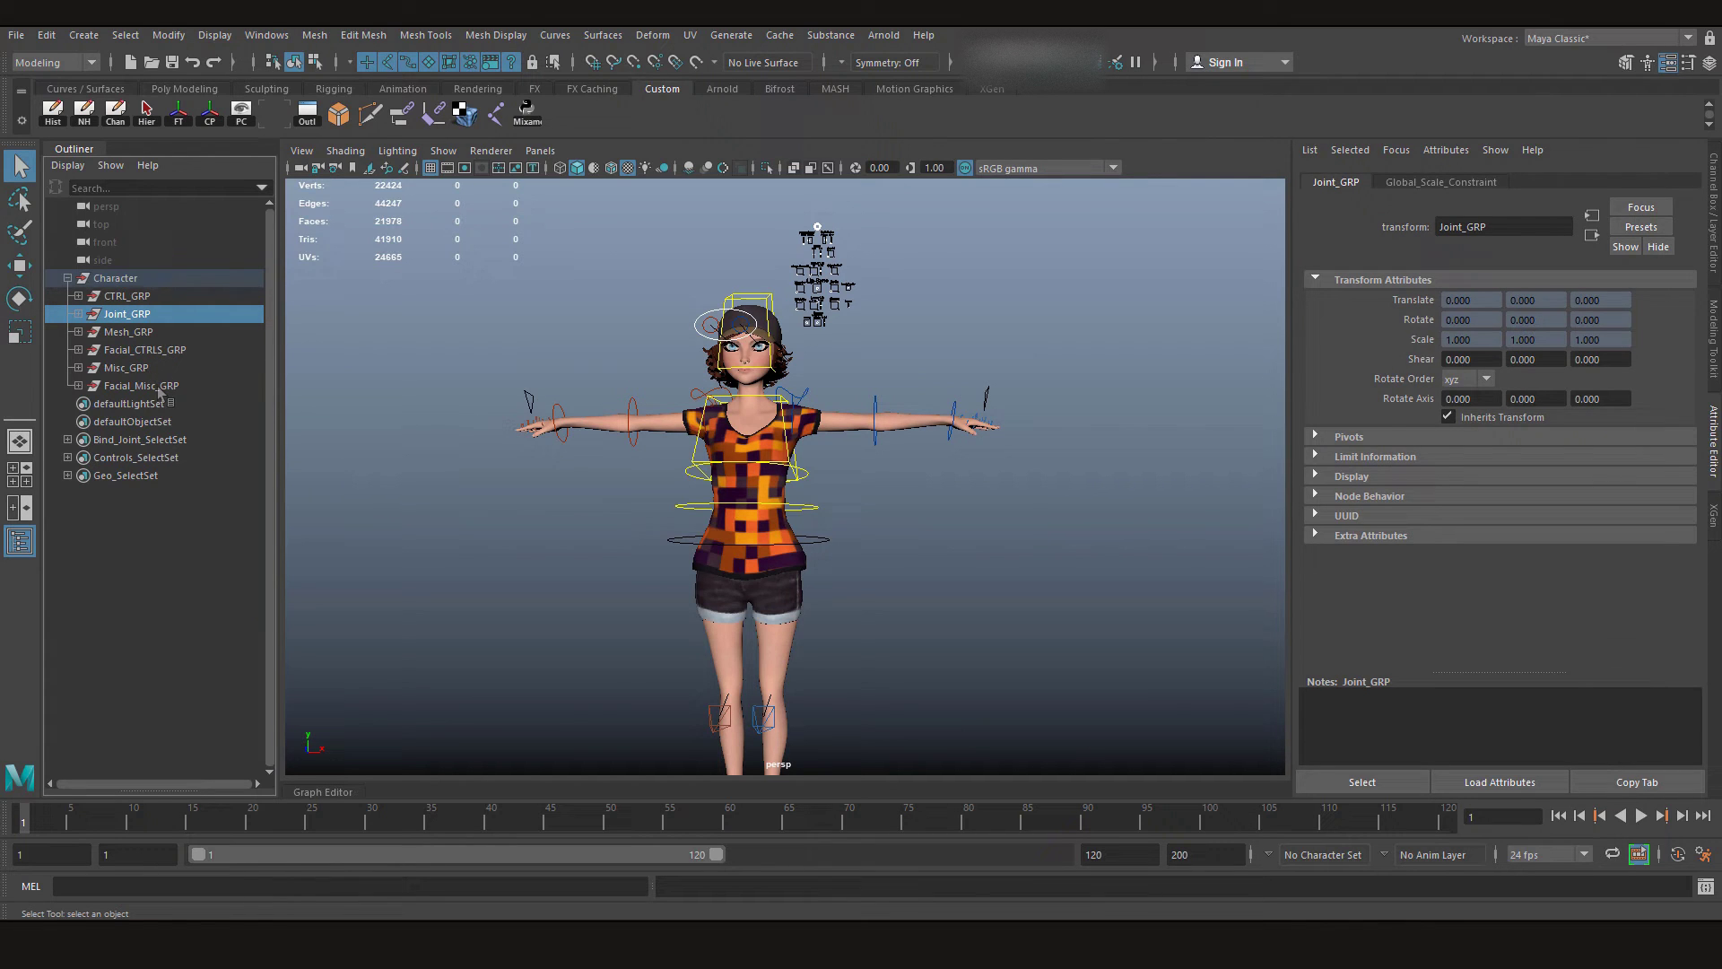
click(158, 387)
click(580, 304)
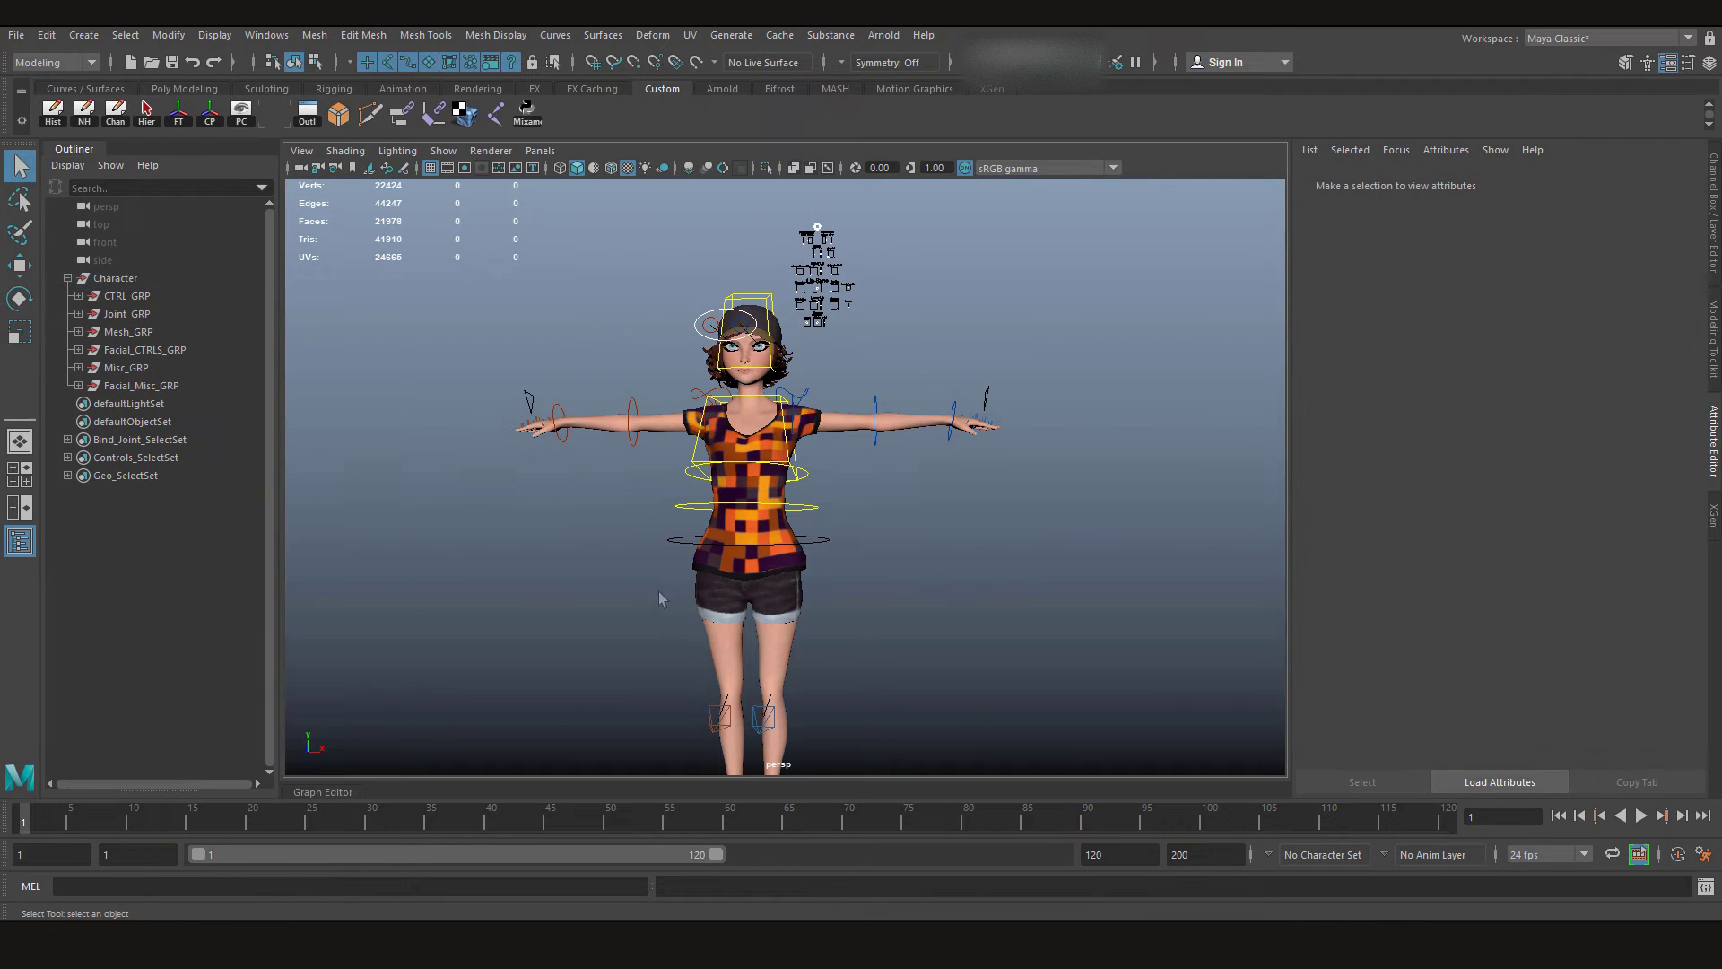
Switch the right arm to IK by setting FK IK to 1 on the right hand's options control.
alt+drag(578, 608, 618, 494)
alt+right_drag(617, 494, 574, 525)
click(371, 403)
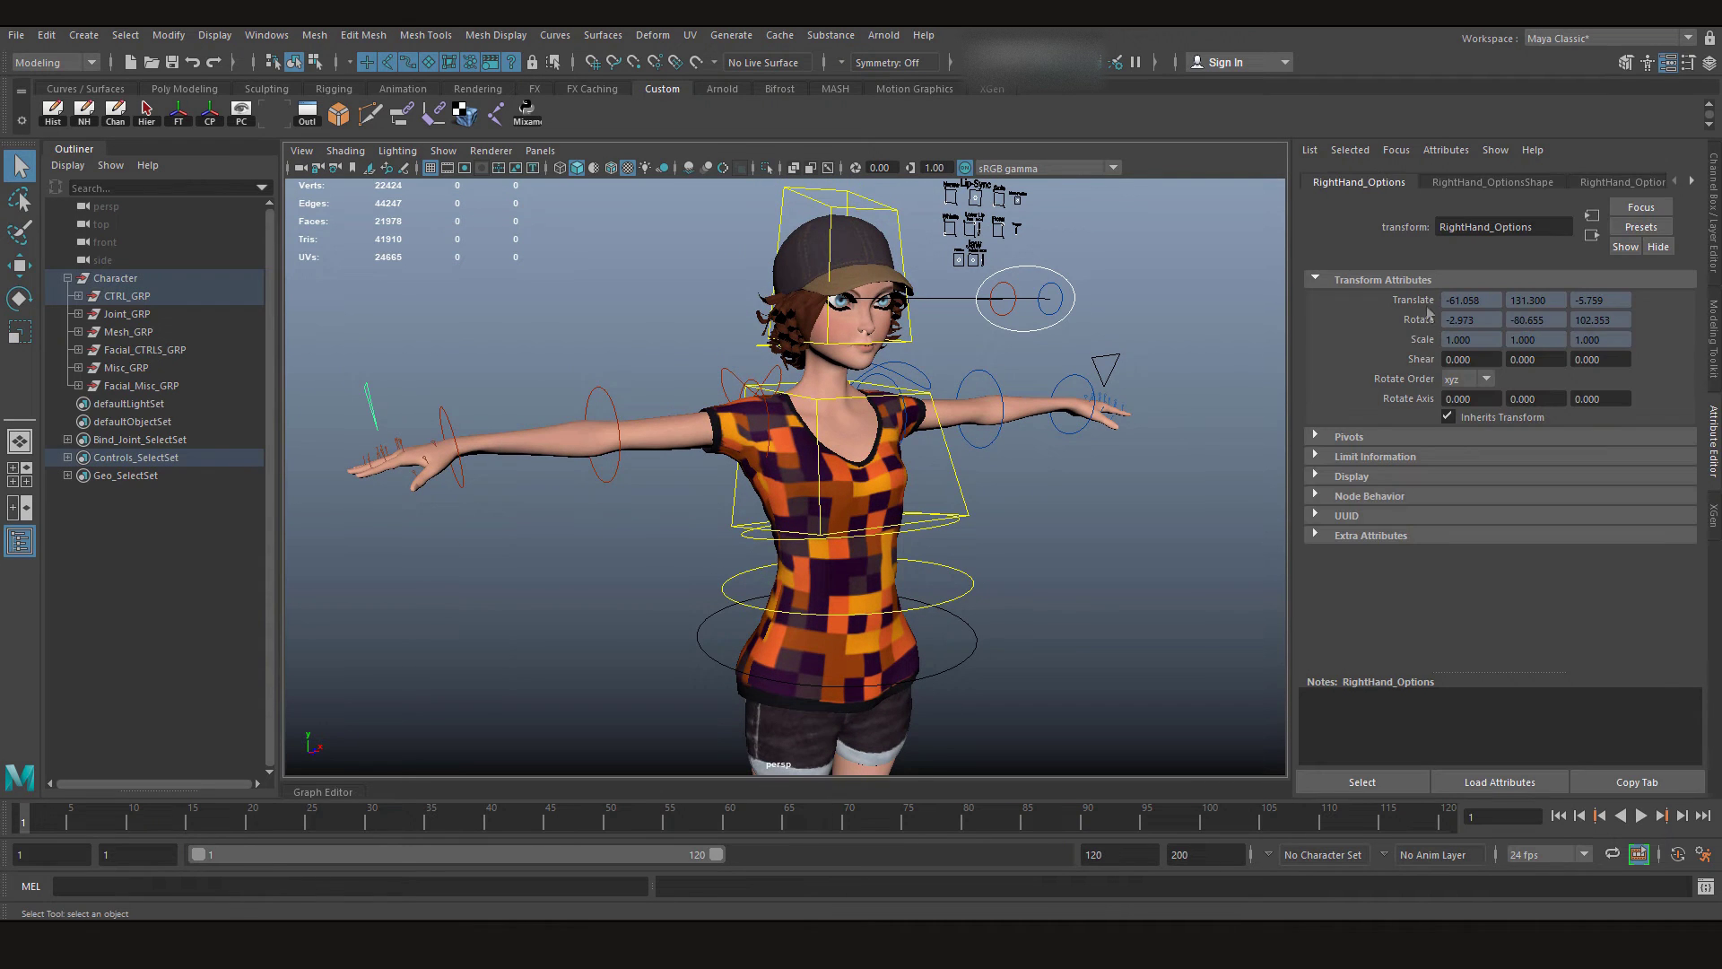
click(1711, 213)
click(1611, 204)
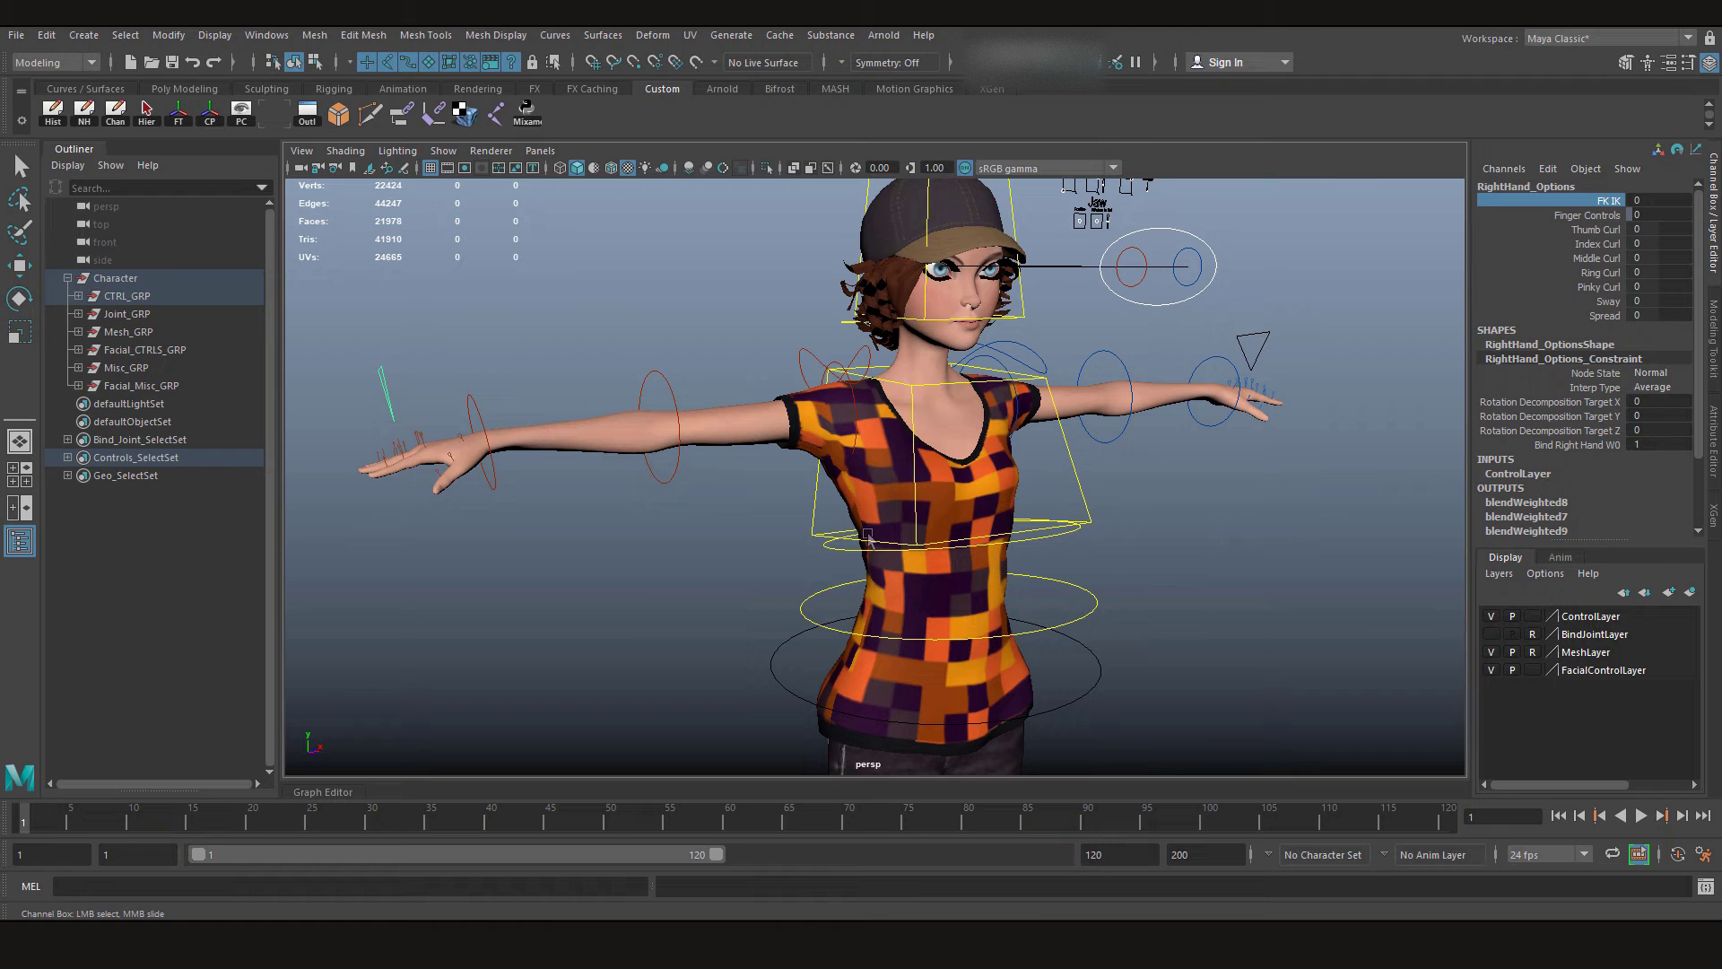
middle_drag(870, 538, 1122, 635)
Lower the right hand's IK control beside the hip and rotate it so the fingers point down.
alt+drag(529, 450, 394, 499)
click(647, 567)
key(w)
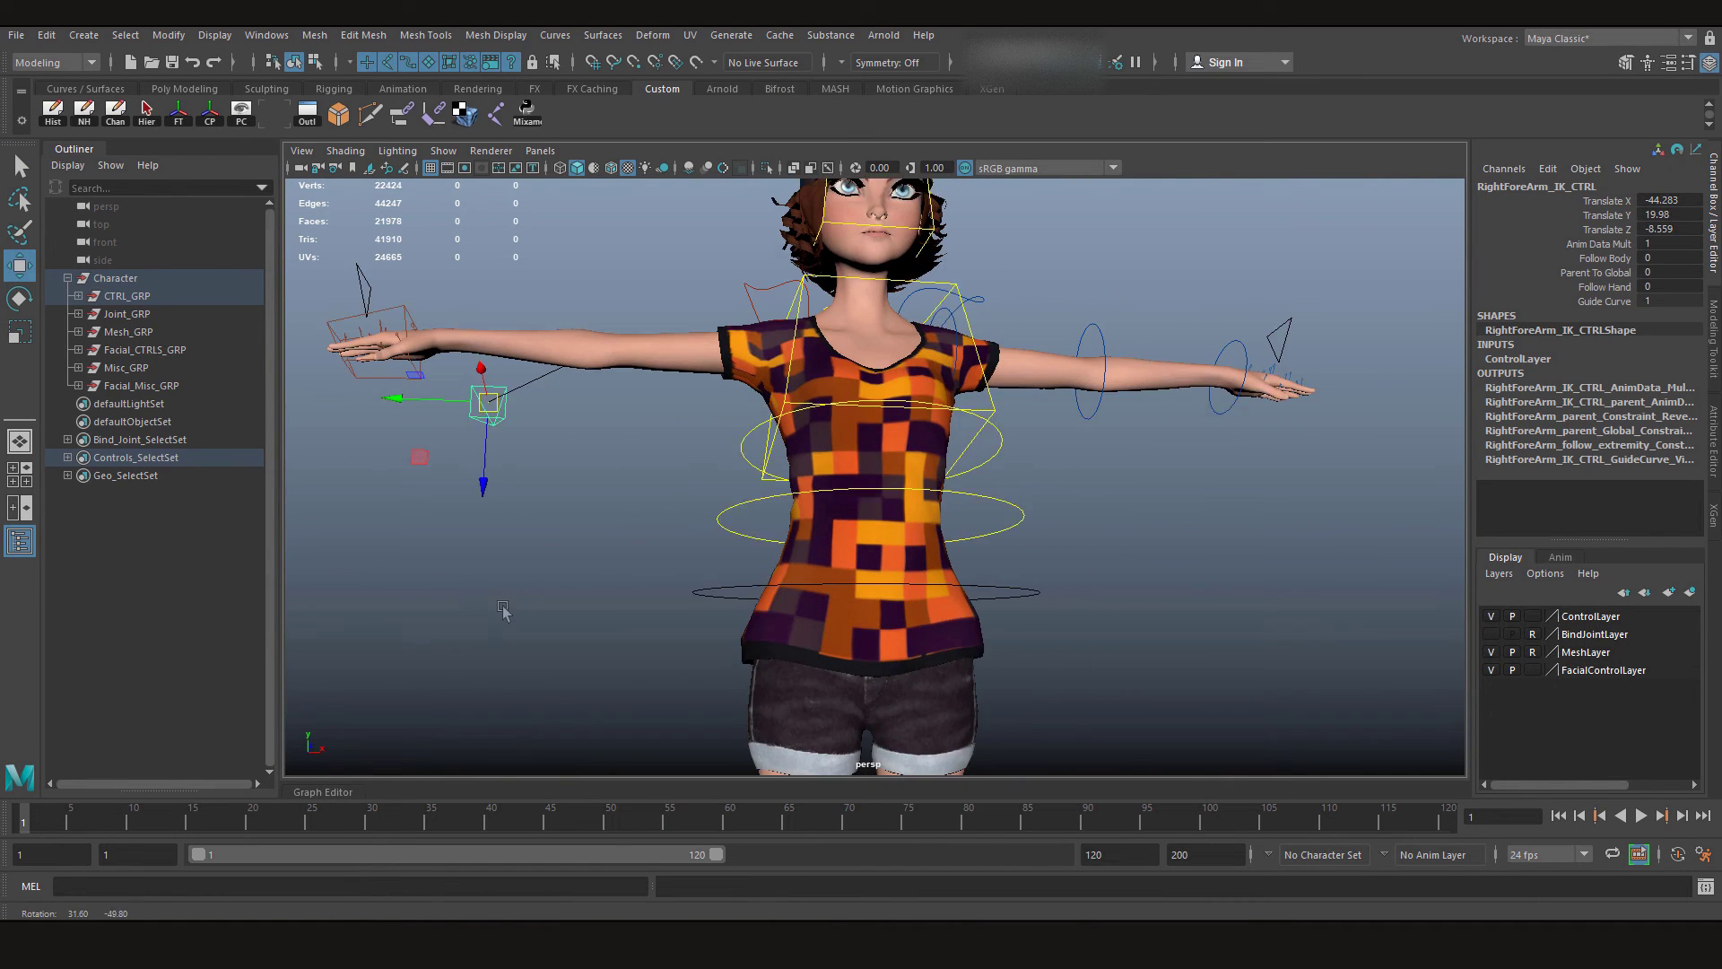
click(370, 366)
drag(431, 330, 670, 592)
key(e)
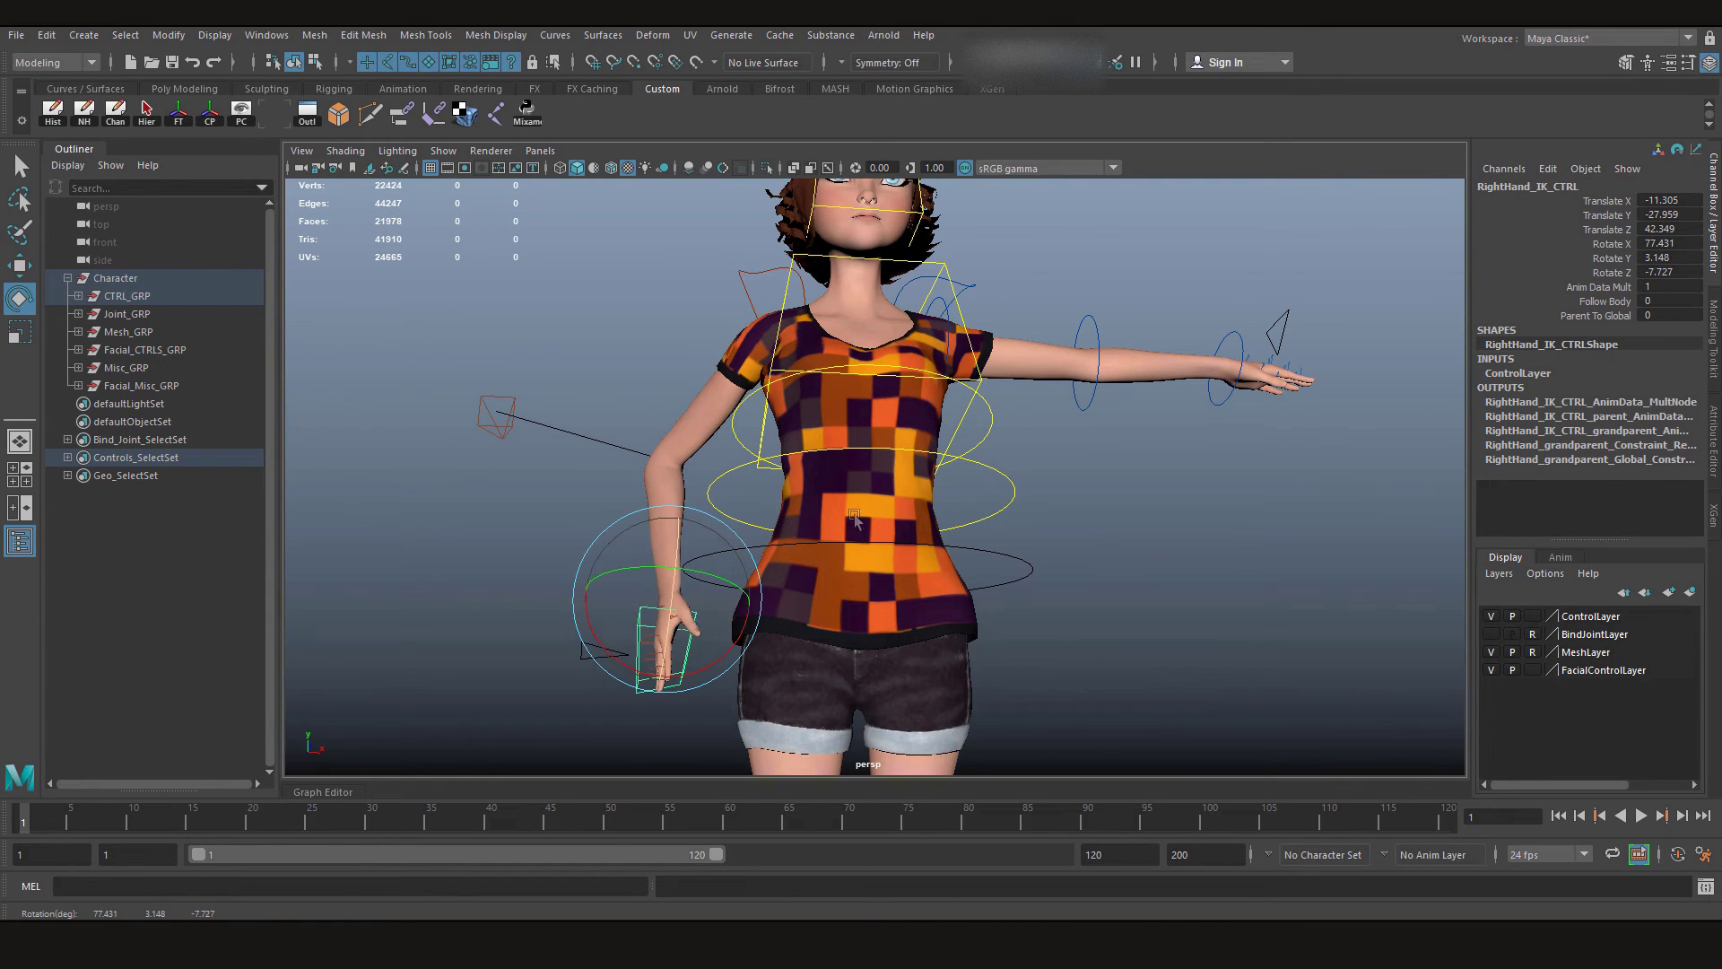
Rotate the left arm's FK controls from the shoulder to the hand to bend the arm forward with the palm raised.
click(965, 289)
alt+drag(1056, 437, 869, 409)
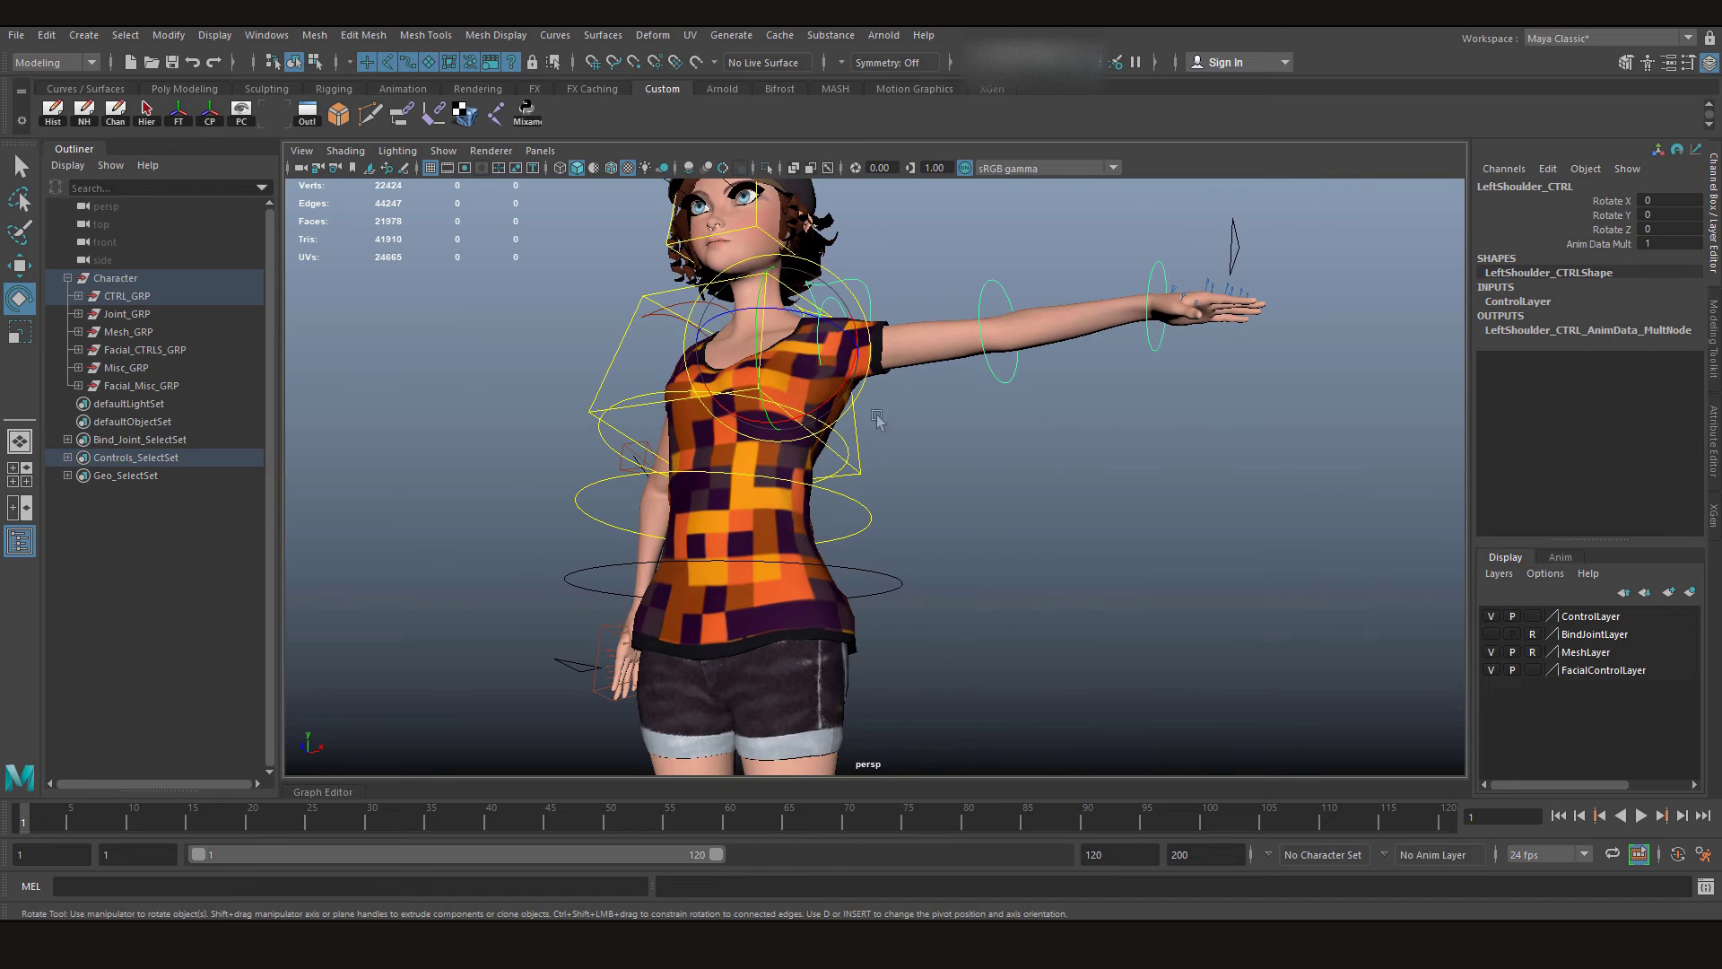
drag(810, 334, 897, 427)
key(q)
click(850, 339)
key(e)
click(902, 502)
key(q)
drag(884, 547, 821, 395)
click(814, 400)
key(e)
Move the right hand's IK control in front of the waist and rotate it so the palm faces the belly.
alt+drag(699, 431, 941, 448)
click(801, 704)
alt+drag(757, 709, 812, 704)
key(w)
drag(874, 686, 808, 610)
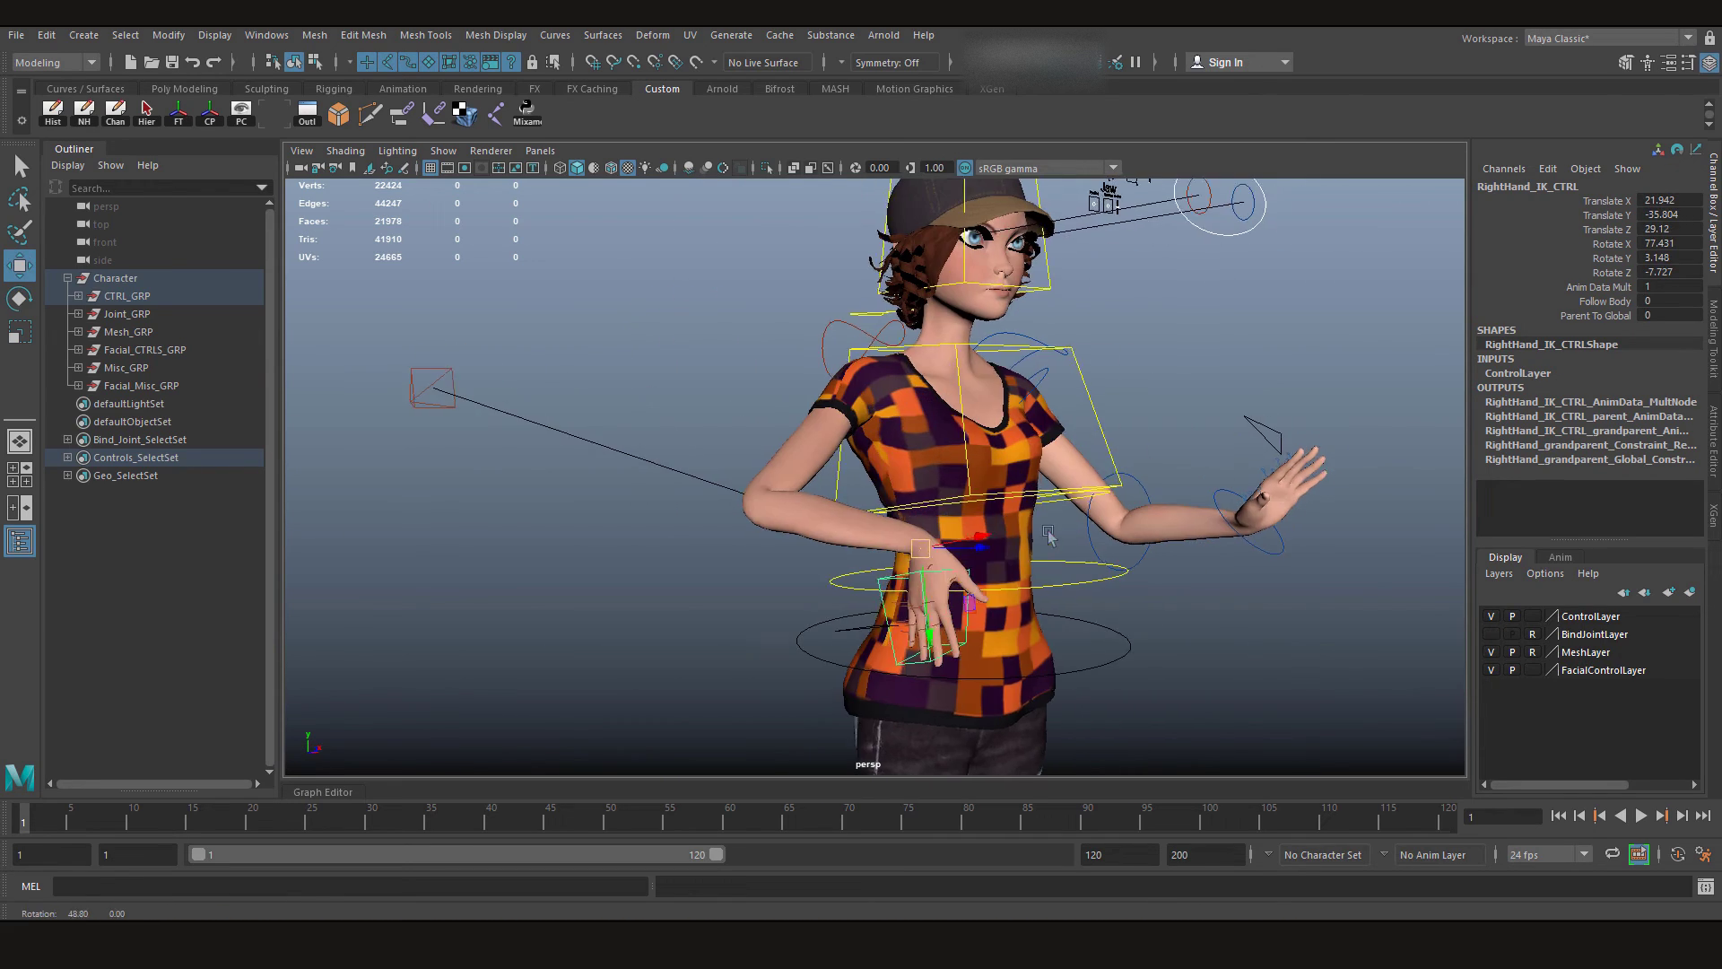
key(e)
drag(798, 539, 718, 503)
key(w)
key(e)
key(q)
Rotate the right hand's individual finger controls to bring the spread fingers closer together.
key(f)
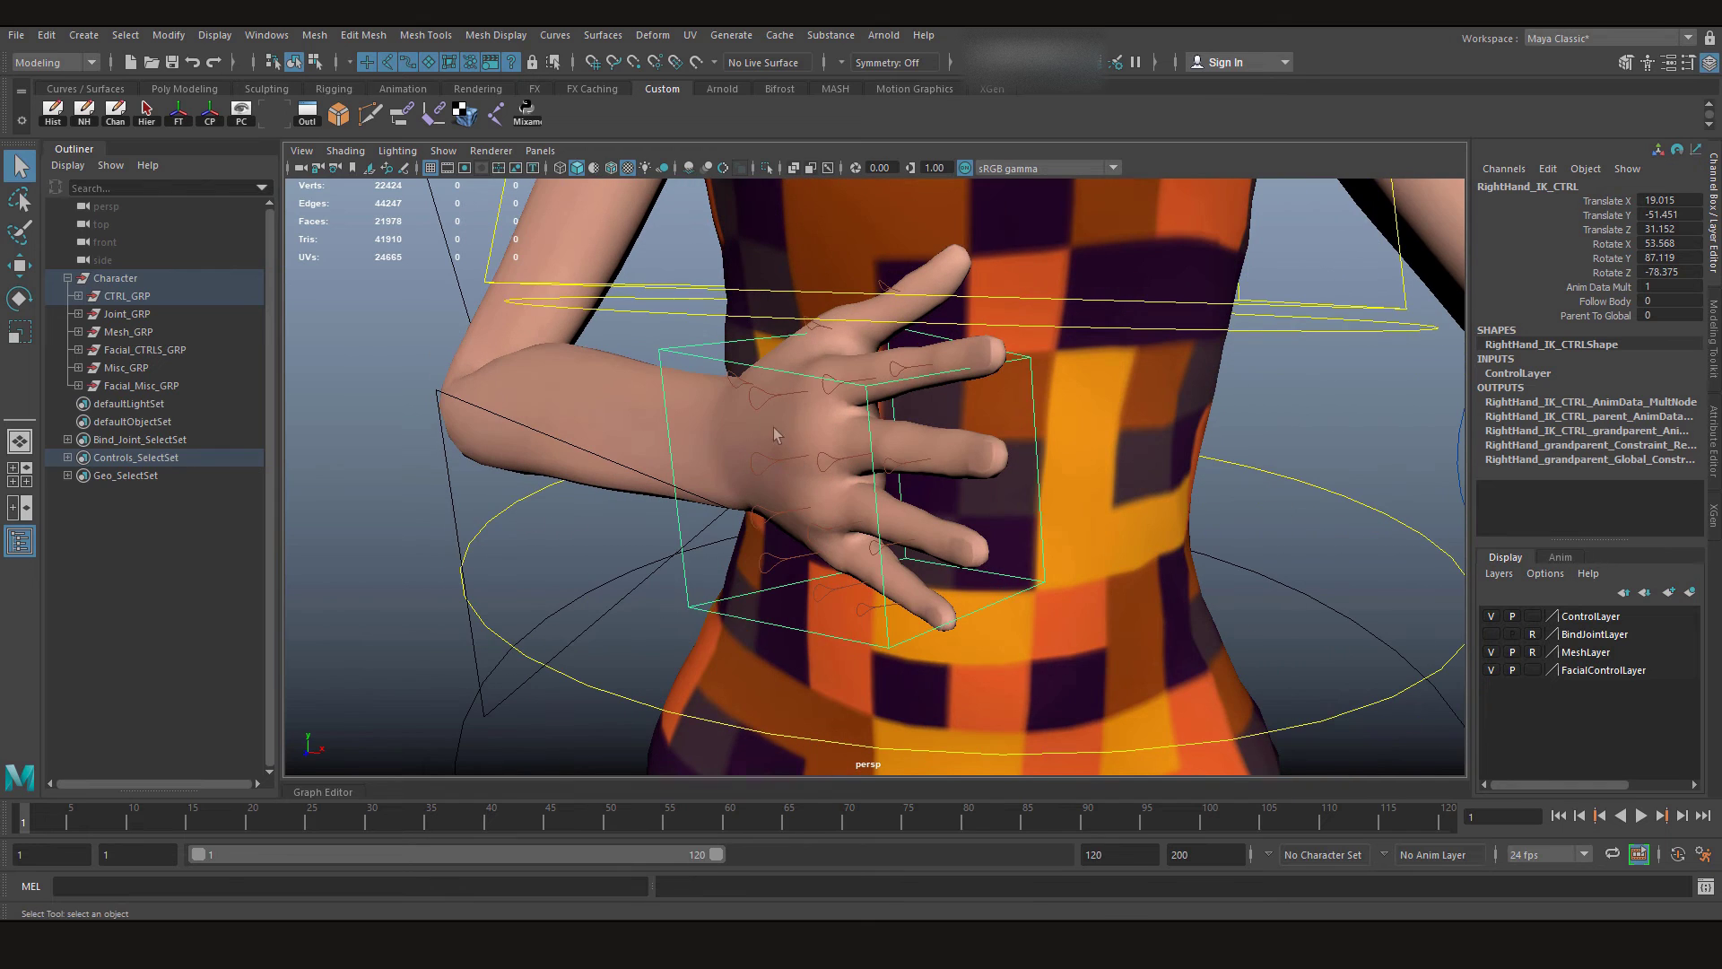
click(759, 397)
key(e)
drag(887, 401, 885, 416)
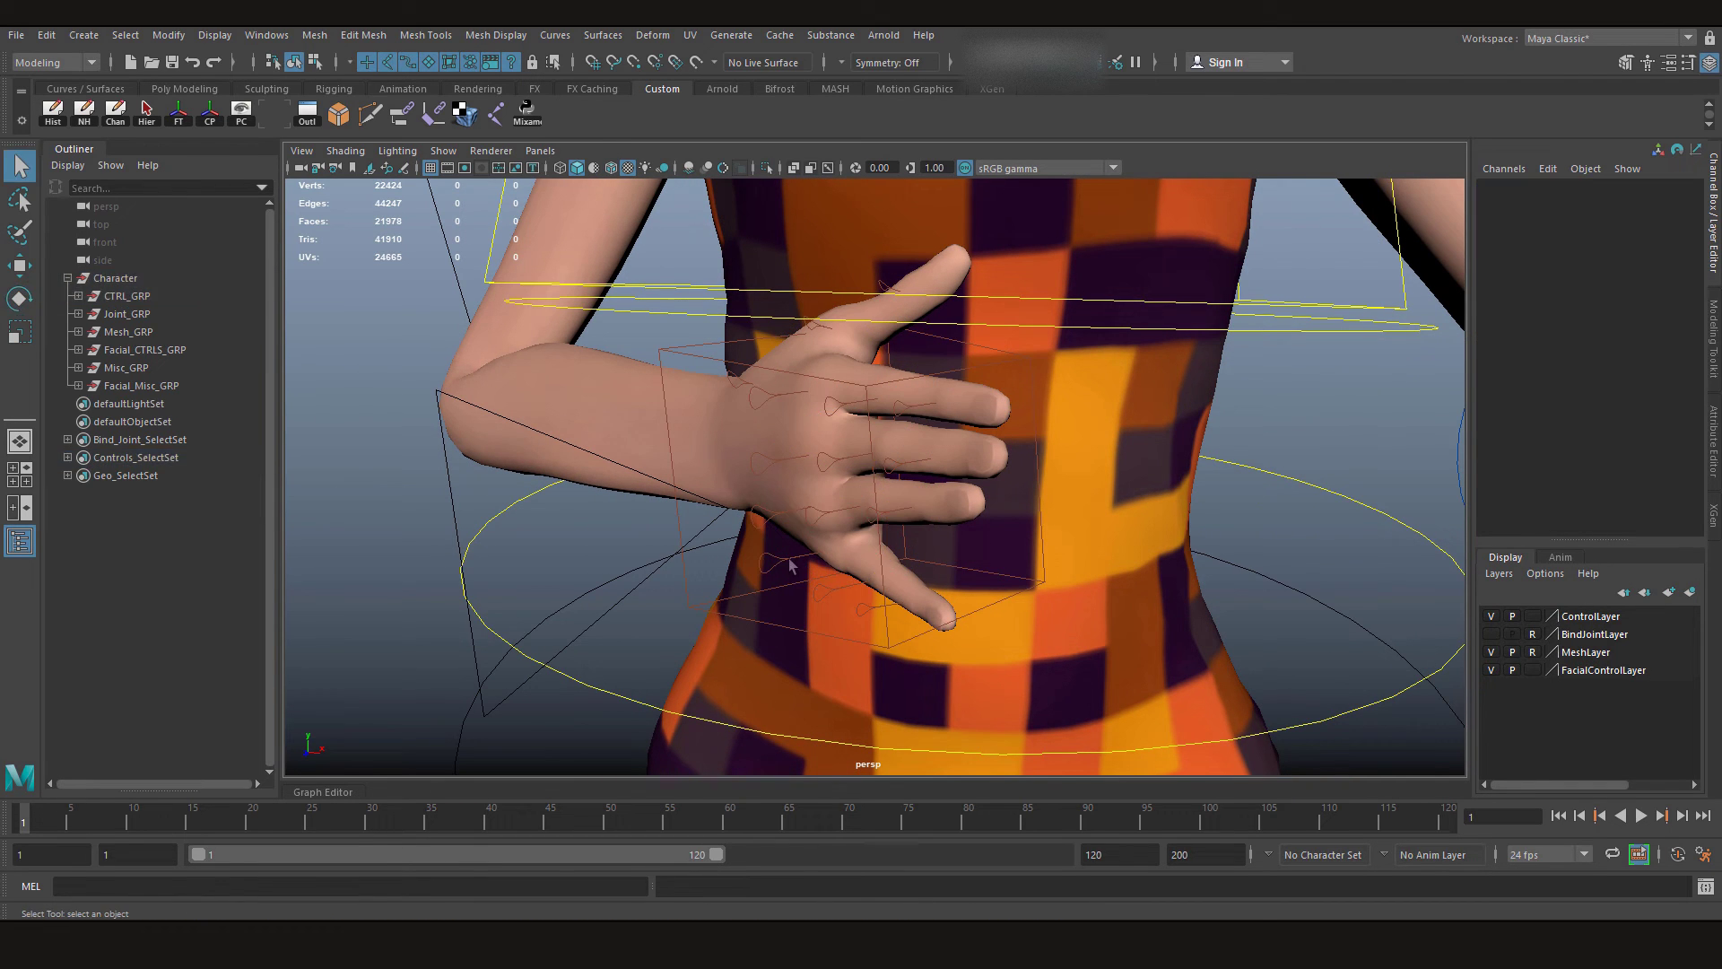
click(832, 429)
Adjust the index, middle, ring and pinky curl together on the right hand's options control, and adjust the thumb curl.
click(495, 570)
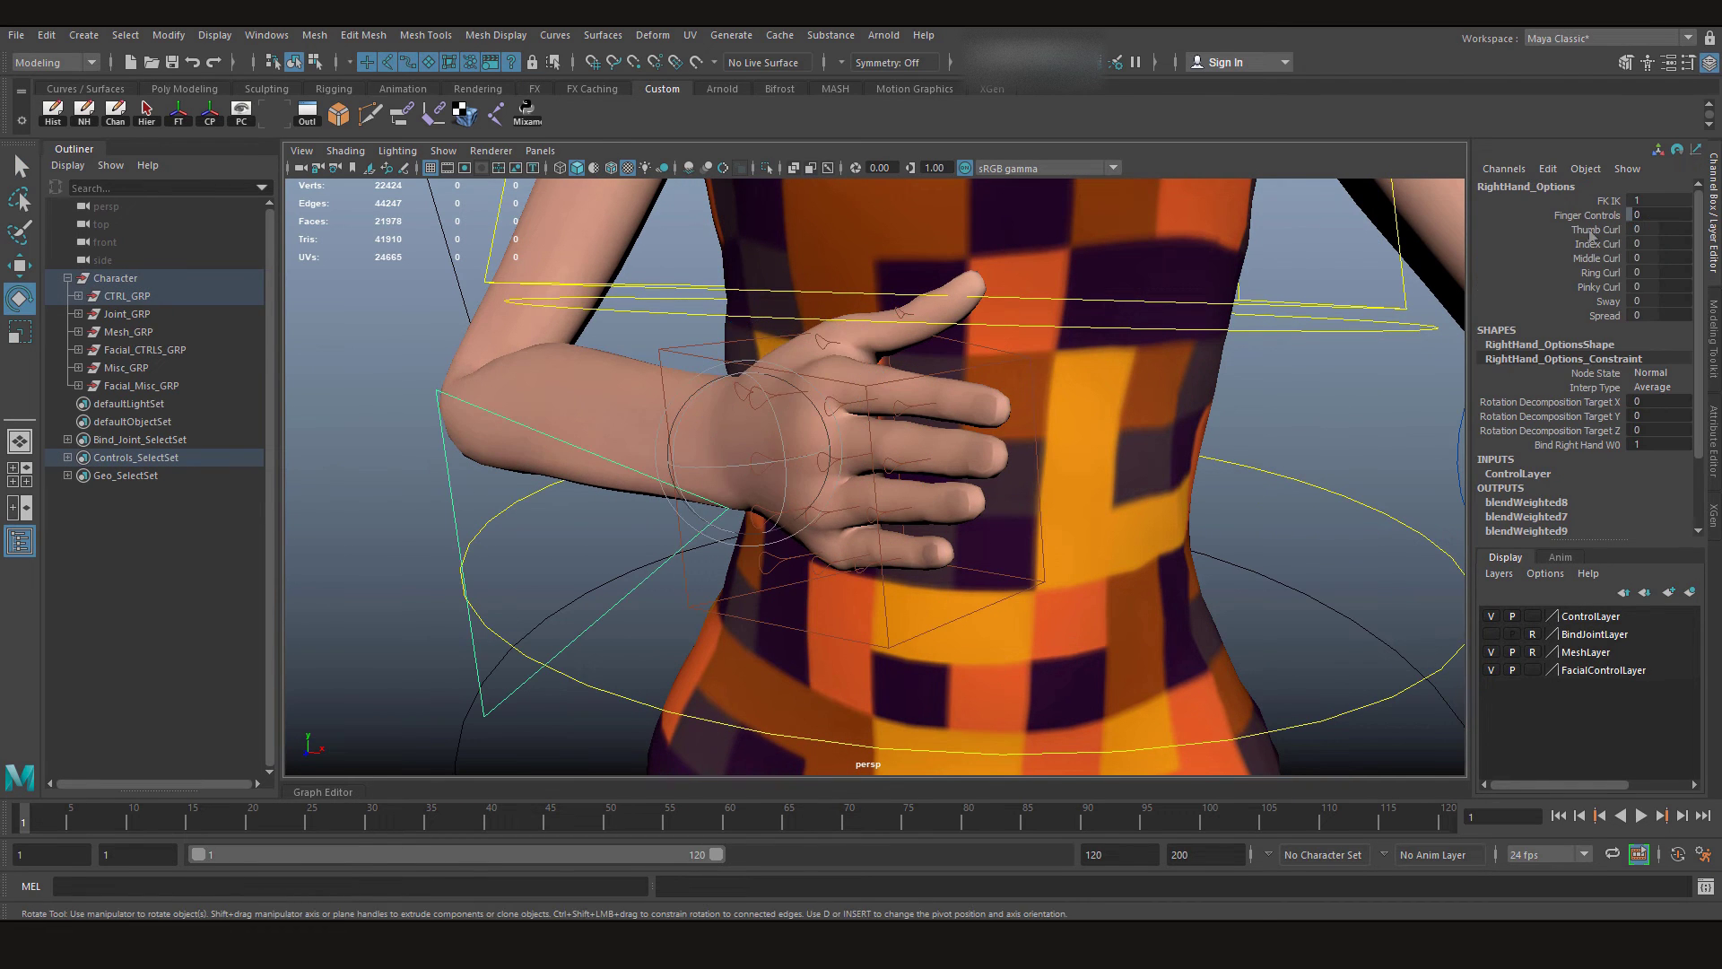
drag(1597, 243, 1596, 286)
middle_drag(986, 584, 1041, 607)
alt+drag(1041, 608, 978, 538)
click(1581, 230)
middle_drag(1058, 484, 1004, 484)
alt+drag(1004, 485, 973, 507)
Rotate the right thumb's base control to fold the thumb in toward the fingers.
click(854, 287)
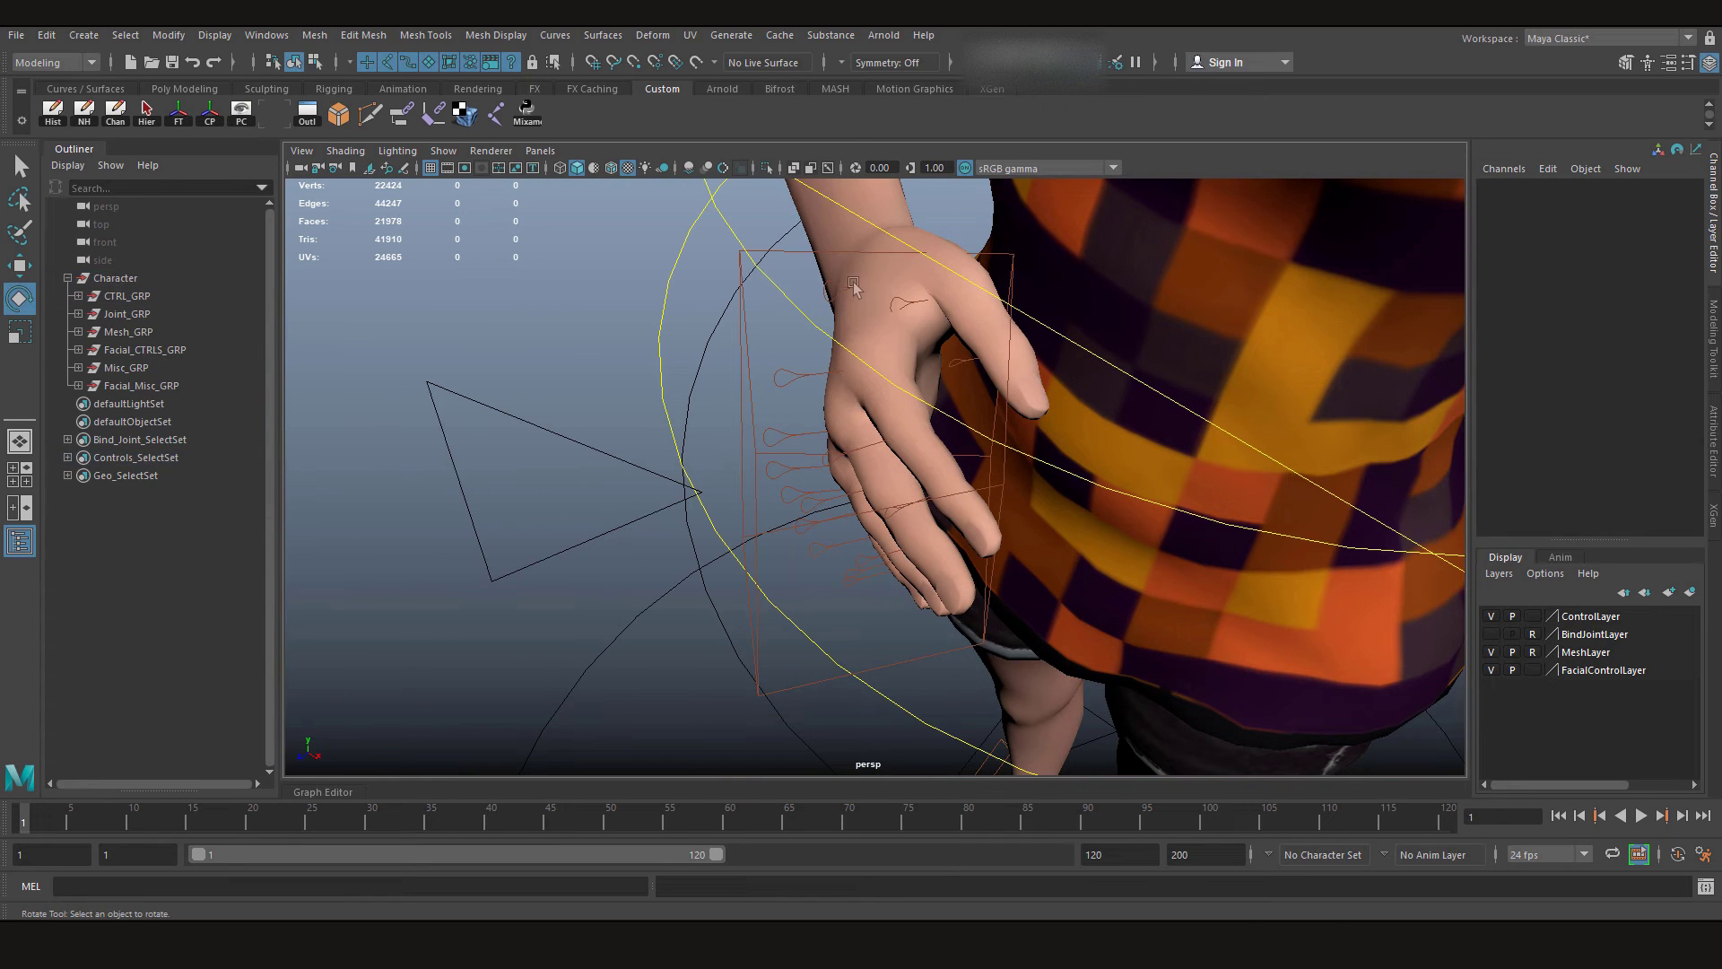
click(825, 286)
drag(937, 331, 882, 250)
click(523, 258)
Tilt the head slightly with its control, to about -0.5, -2.9 and 2.4 degrees in X, Y and Z.
scroll(684, 435, down, 2)
alt+drag(684, 434, 773, 654)
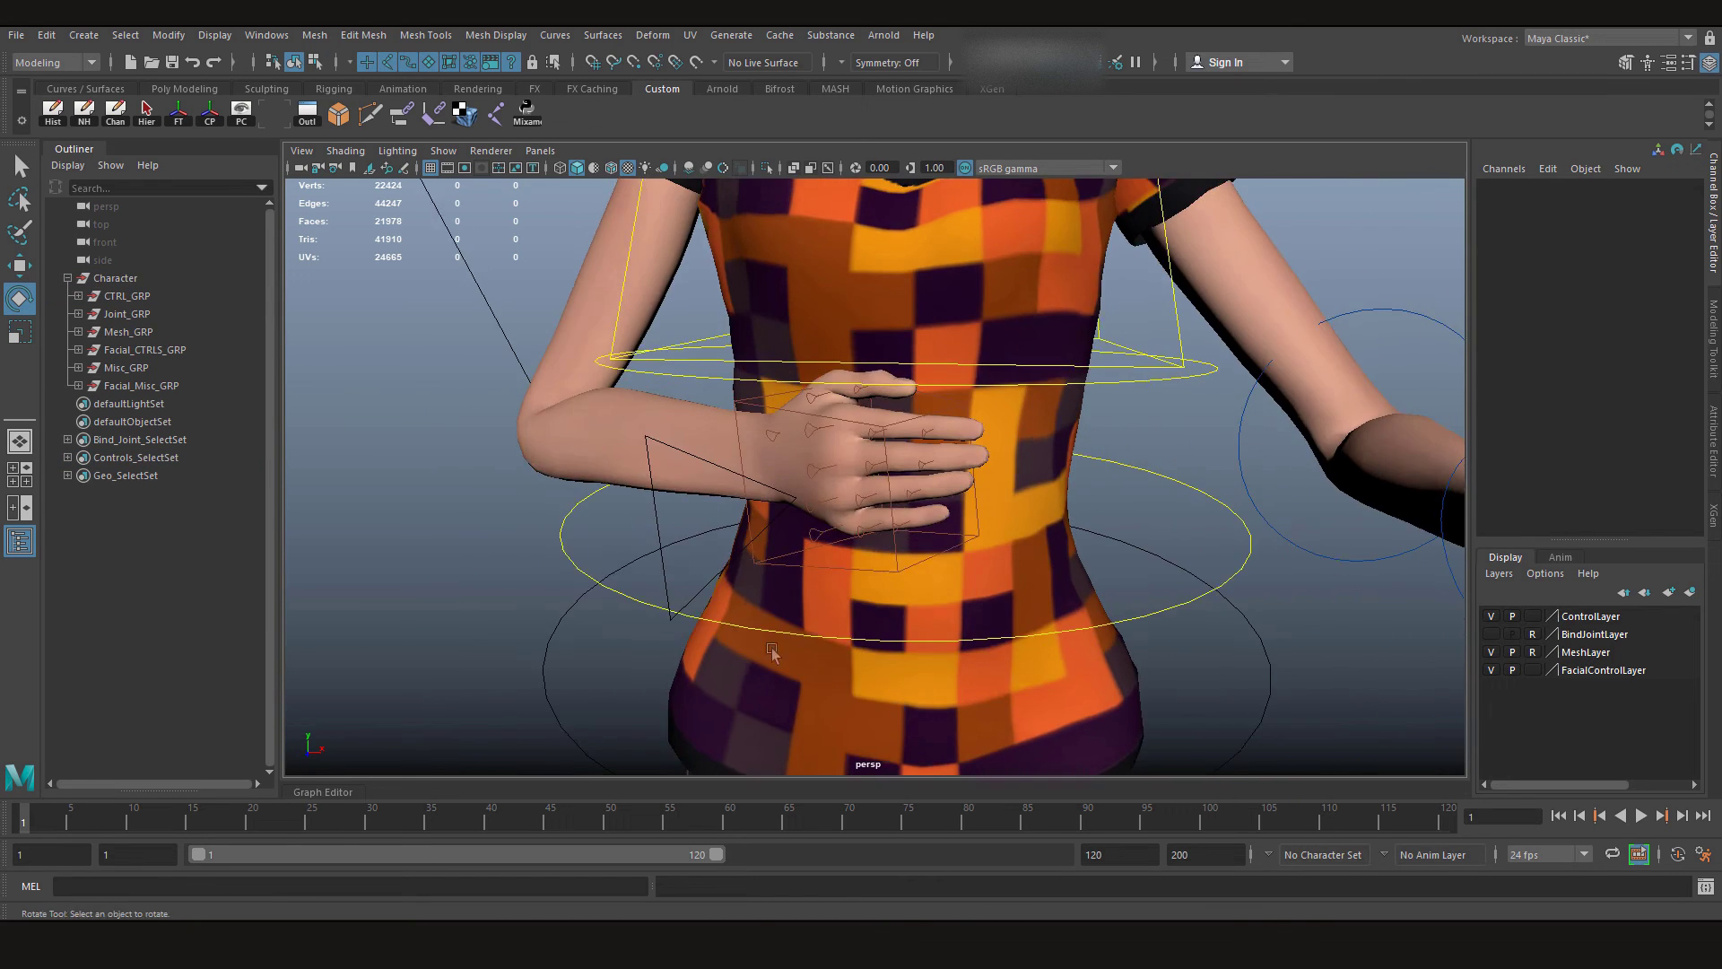
scroll(807, 628, down, 3)
scroll(842, 579, down, 3)
alt+drag(842, 603, 906, 467)
scroll(933, 556, down, 4)
click(815, 269)
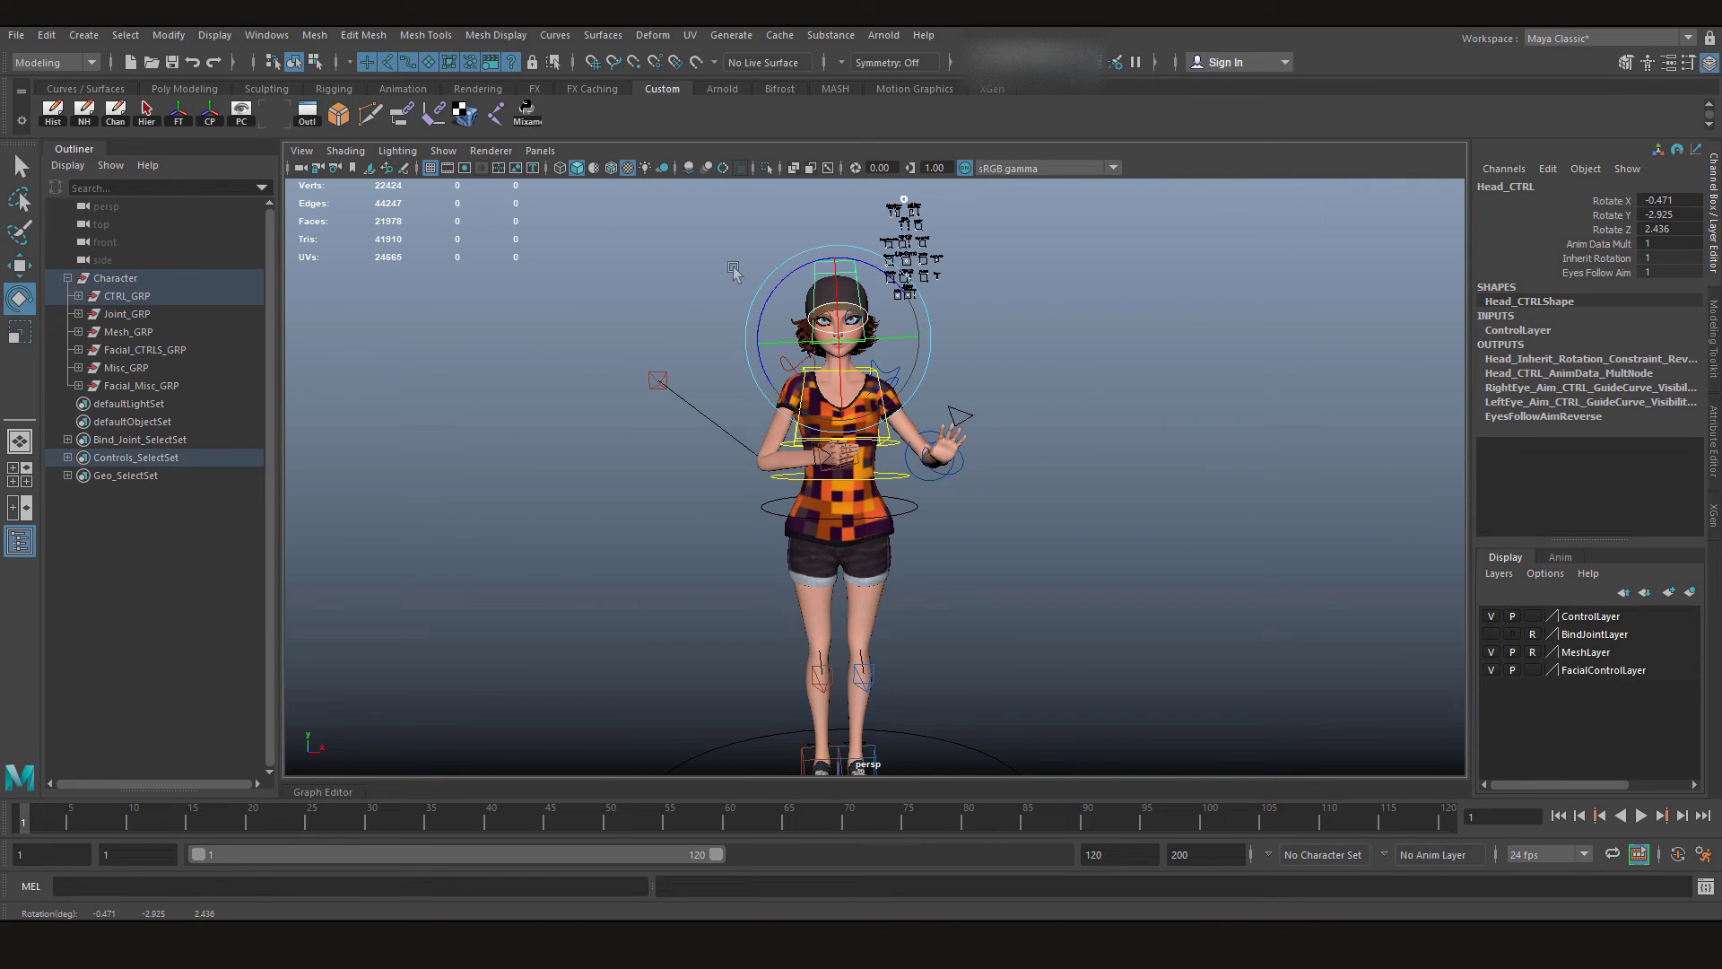
Try shifting the jaw rotation control on the facial control board, and undo the move.
scroll(933, 295, up, 4)
alt+middle_drag(934, 295, 951, 506)
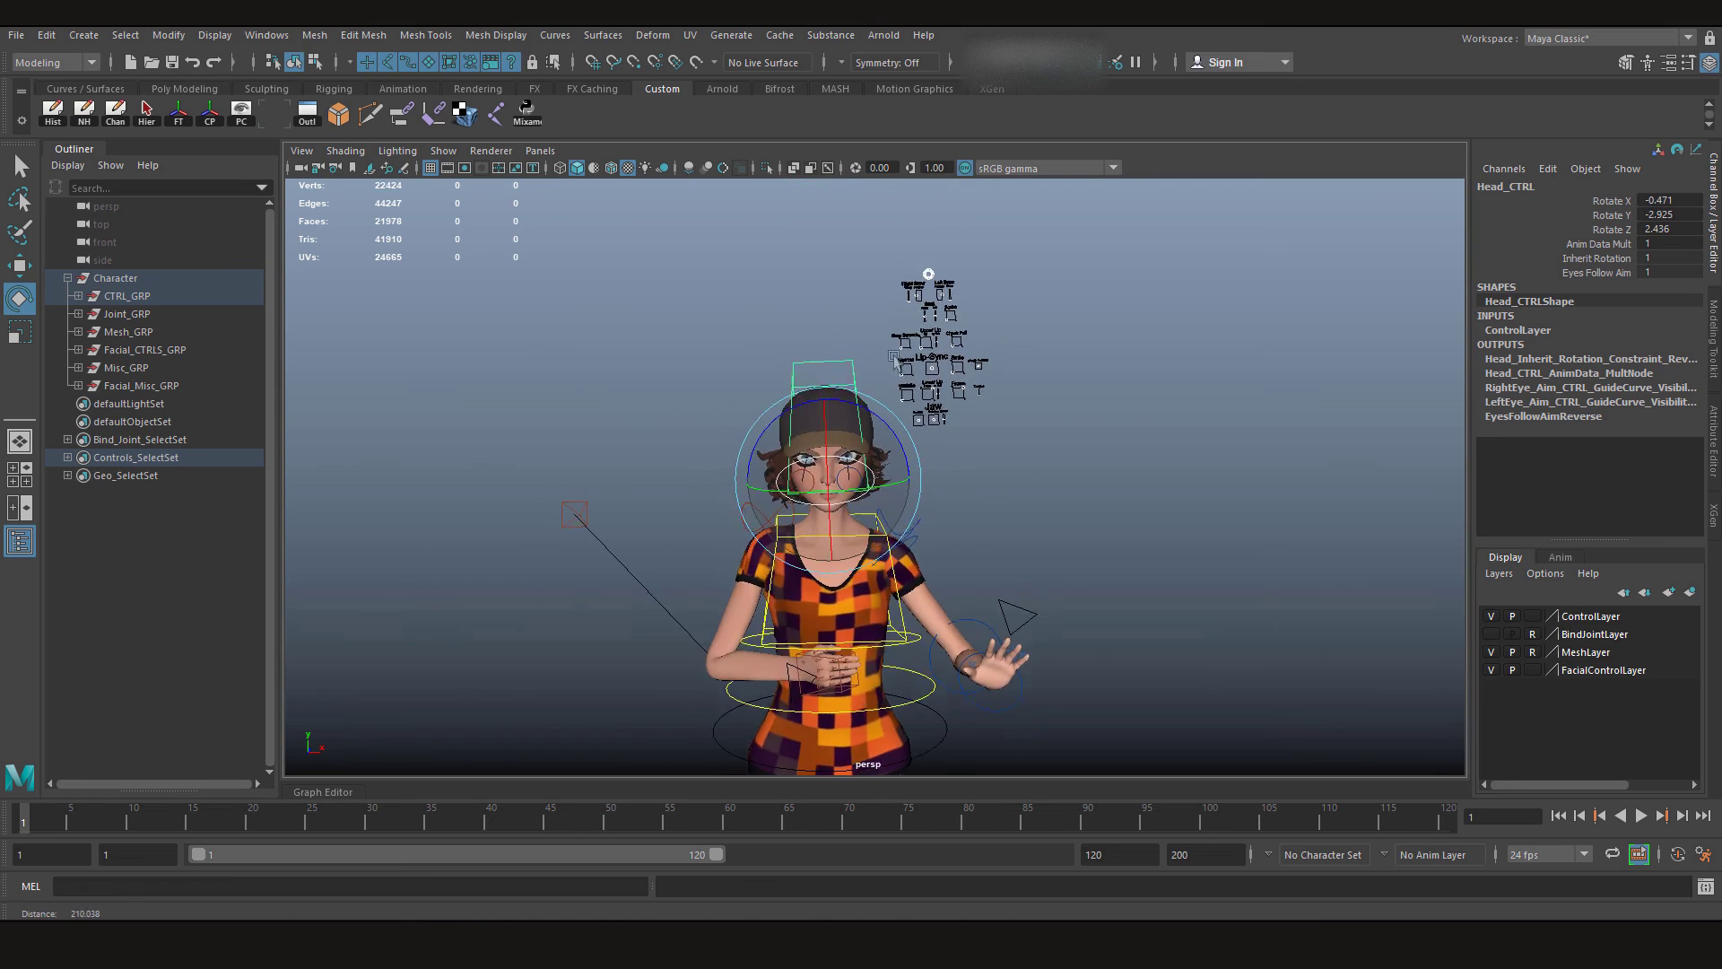
scroll(982, 471, up, 7)
alt+middle_drag(1032, 305, 1026, 402)
click(1013, 398)
key(w)
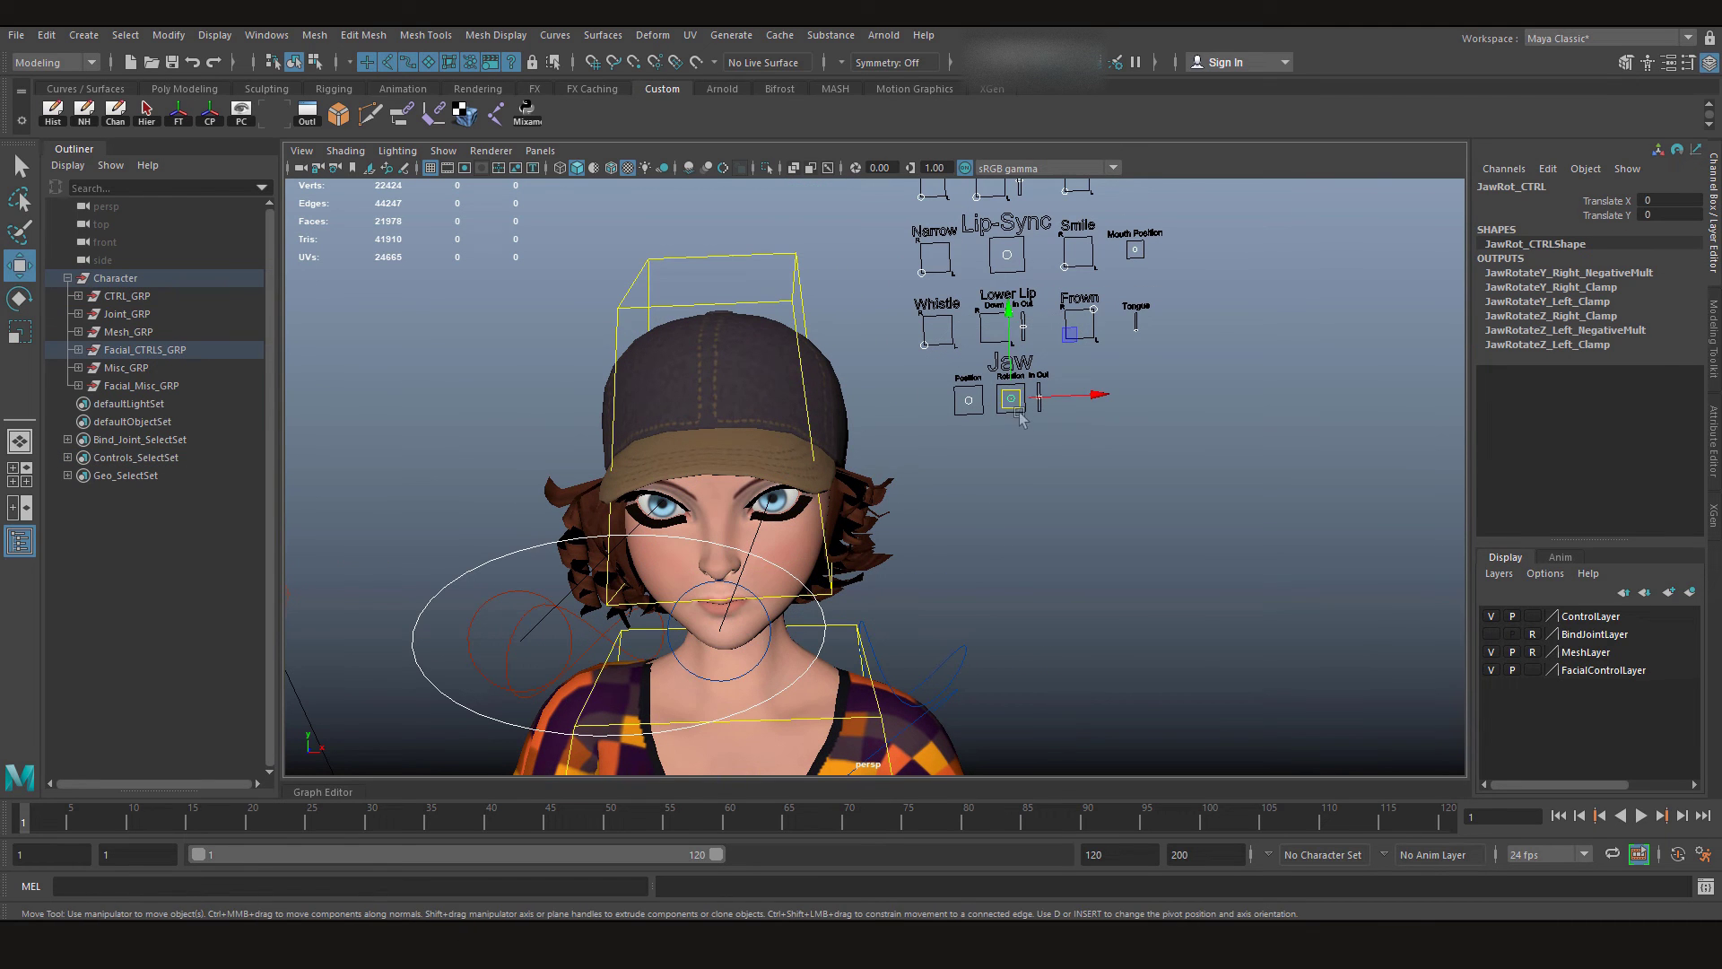
drag(1019, 407, 1020, 404)
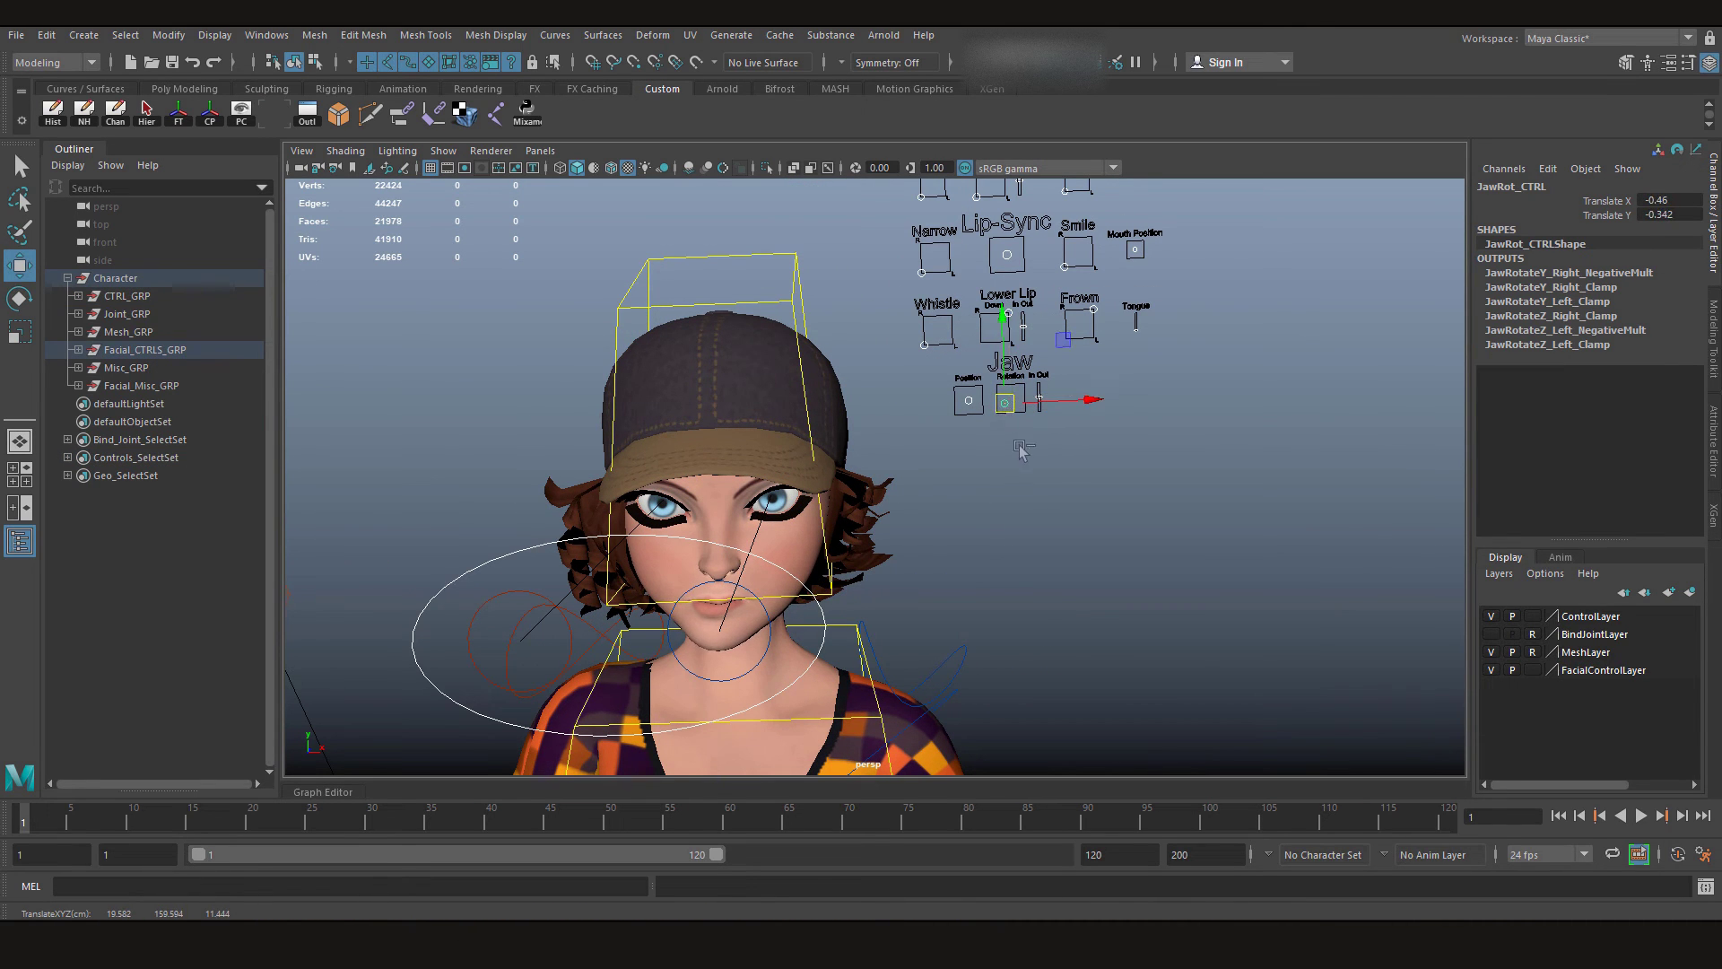
key(ctrl+z)
Open the mouth by moving the Lip-Sync control toward the lower corner of its box.
click(1007, 256)
drag(1008, 256, 1008, 261)
alt+drag(1160, 450, 1127, 395)
drag(1032, 316, 1053, 332)
alt+middle_drag(992, 260, 992, 297)
Move the Nose Scrunch control up, and adjust the brow and blink controls to change the eye expression.
click(944, 295)
drag(945, 295, 954, 277)
alt+middle_drag(986, 273, 987, 313)
mouse_move(992, 235)
mouse_down()
mouse_move(1048, 267)
mouse_move(984, 202)
mouse_up()
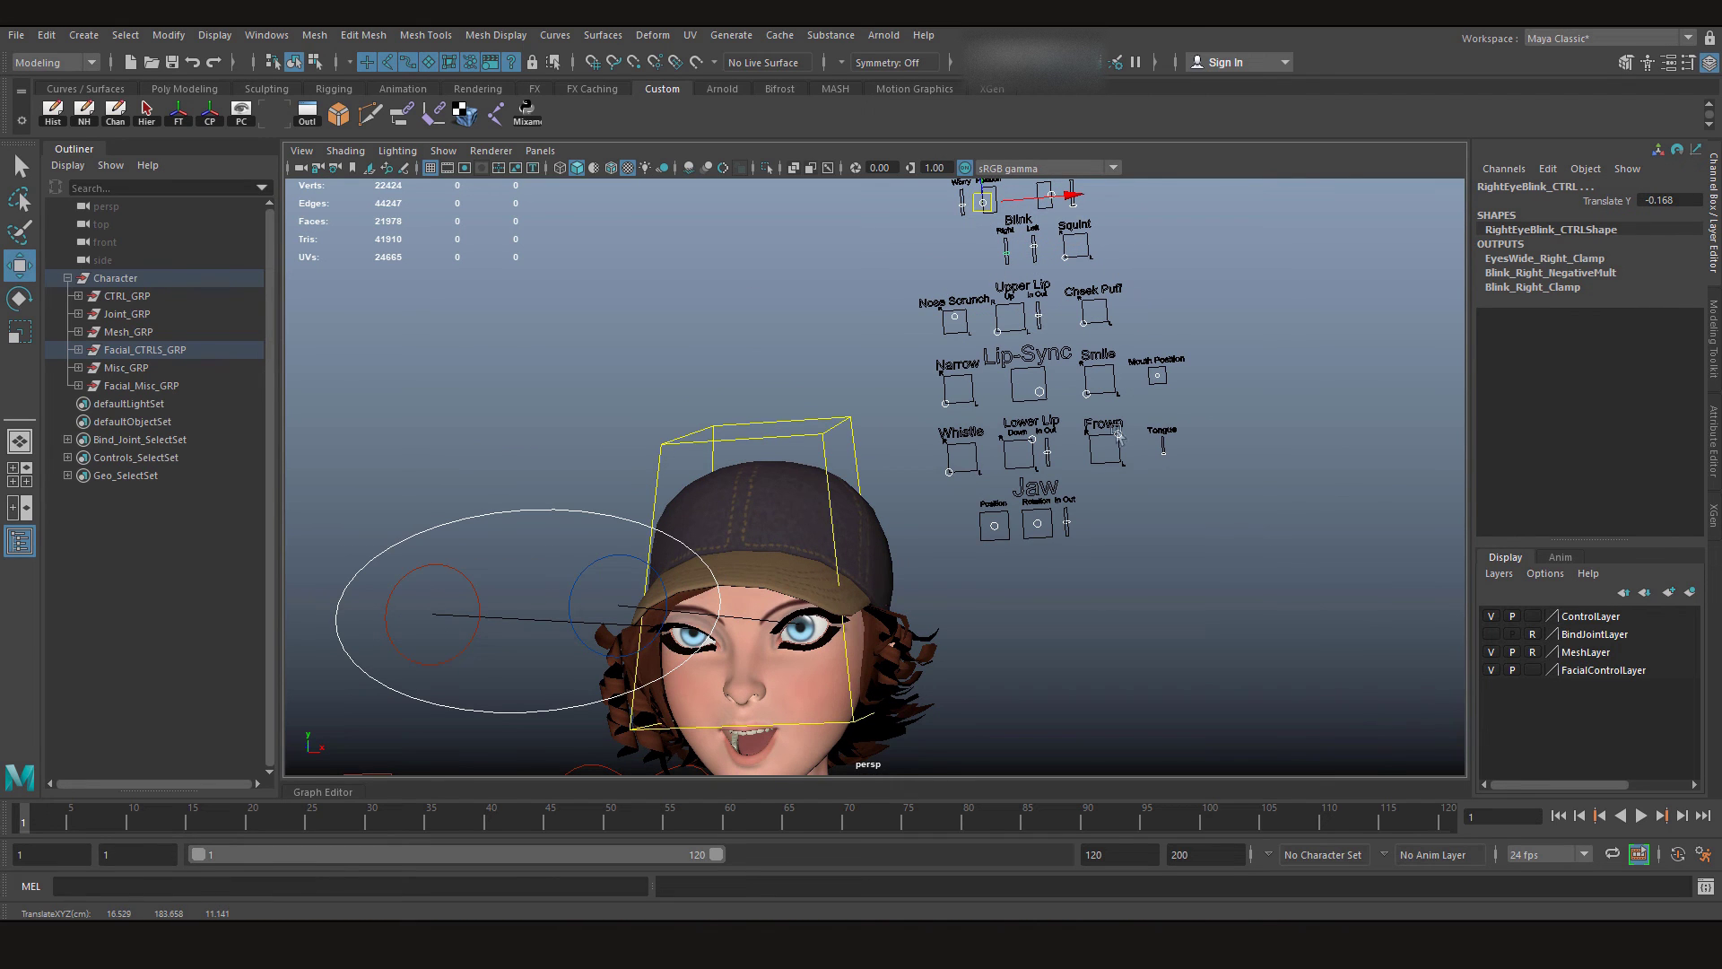
click(1180, 596)
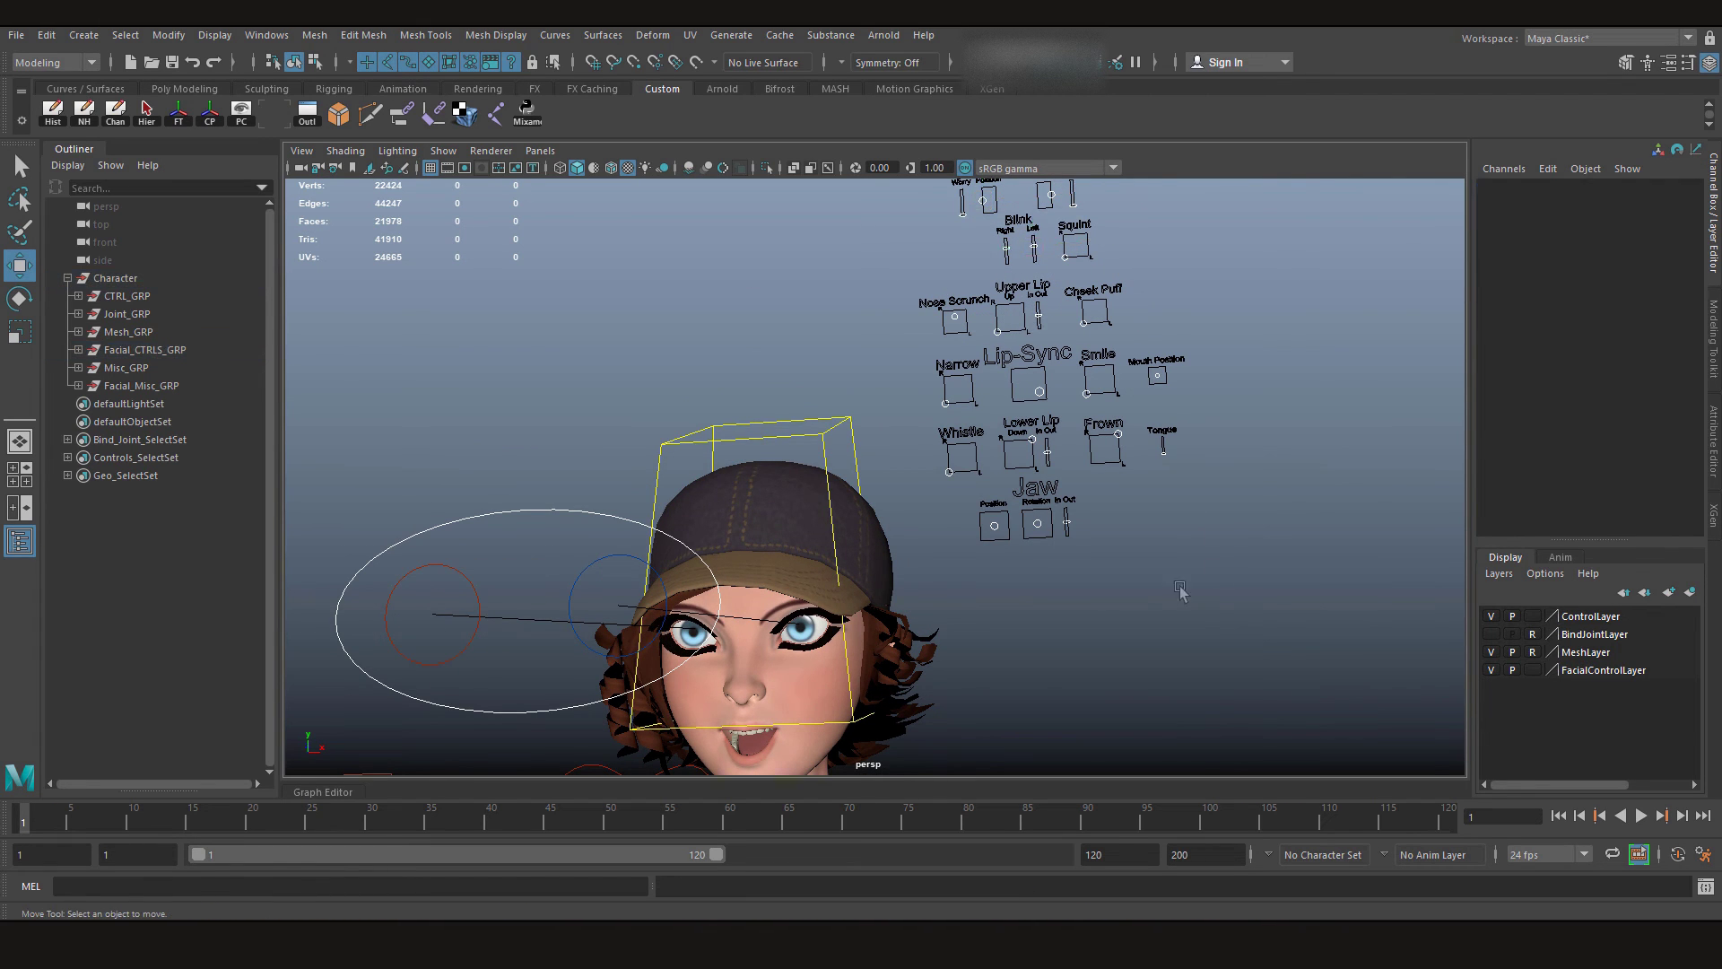
Raise the right foot's IK control so the right knee bends and the foot lifts off the ground.
alt+right_drag(1180, 596, 875, 606)
click(852, 599)
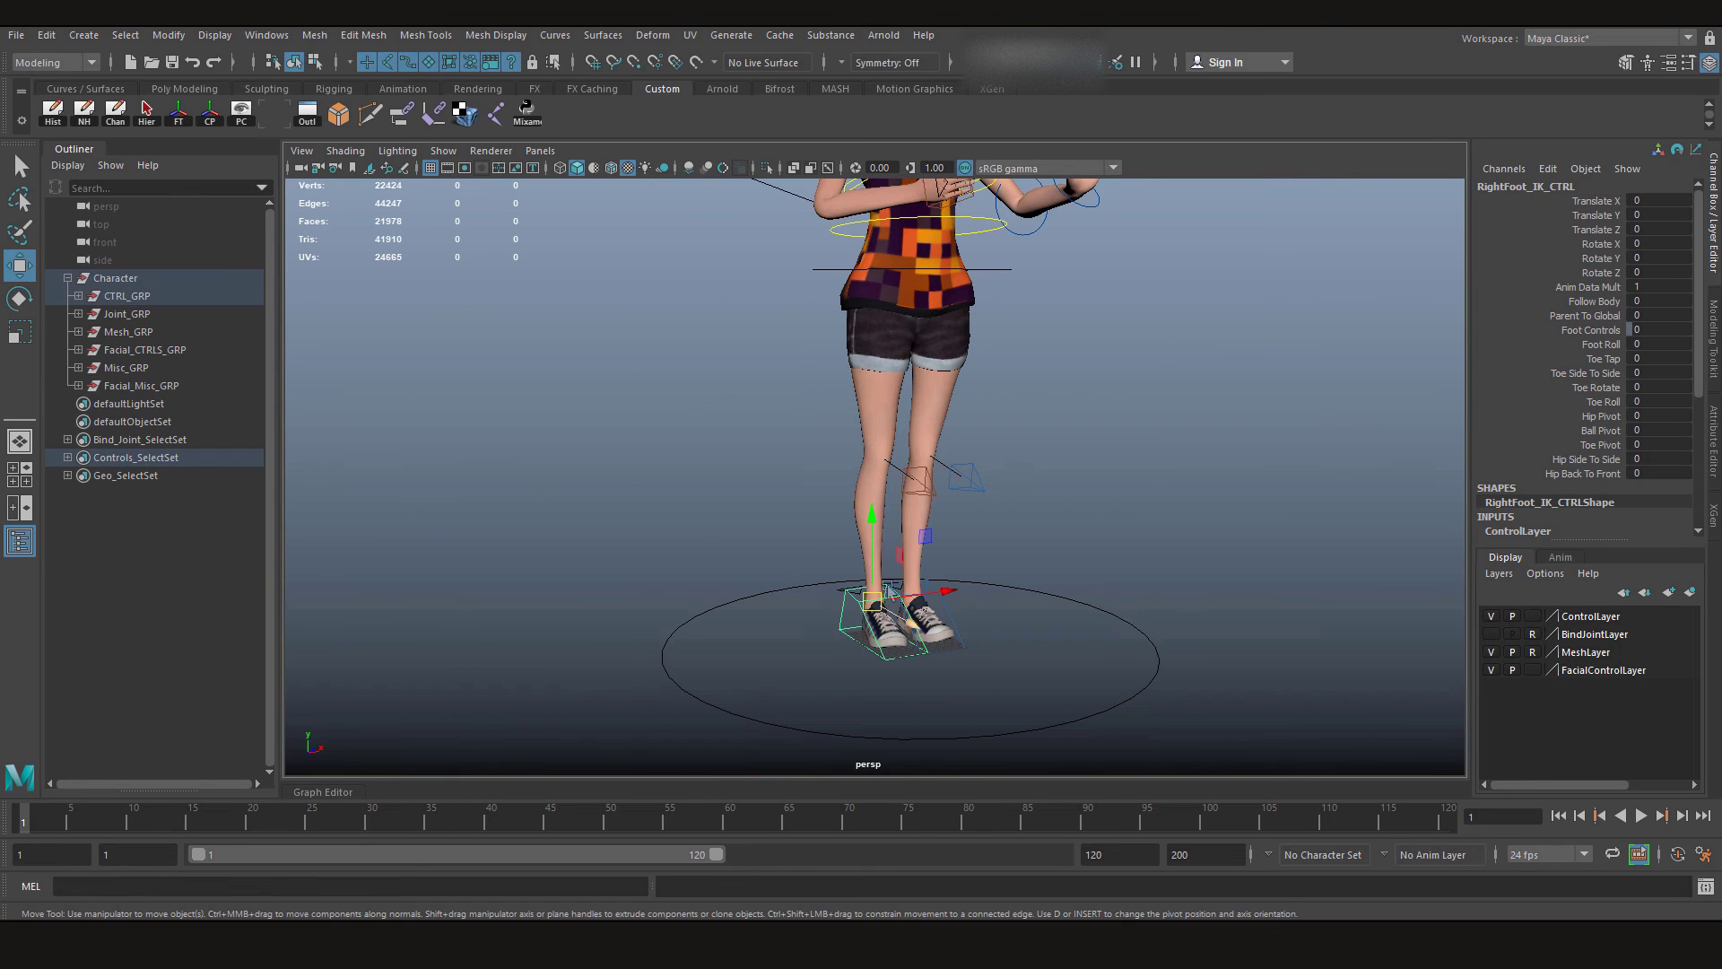
drag(874, 547, 874, 451)
alt+drag(928, 525, 1118, 587)
click(888, 476)
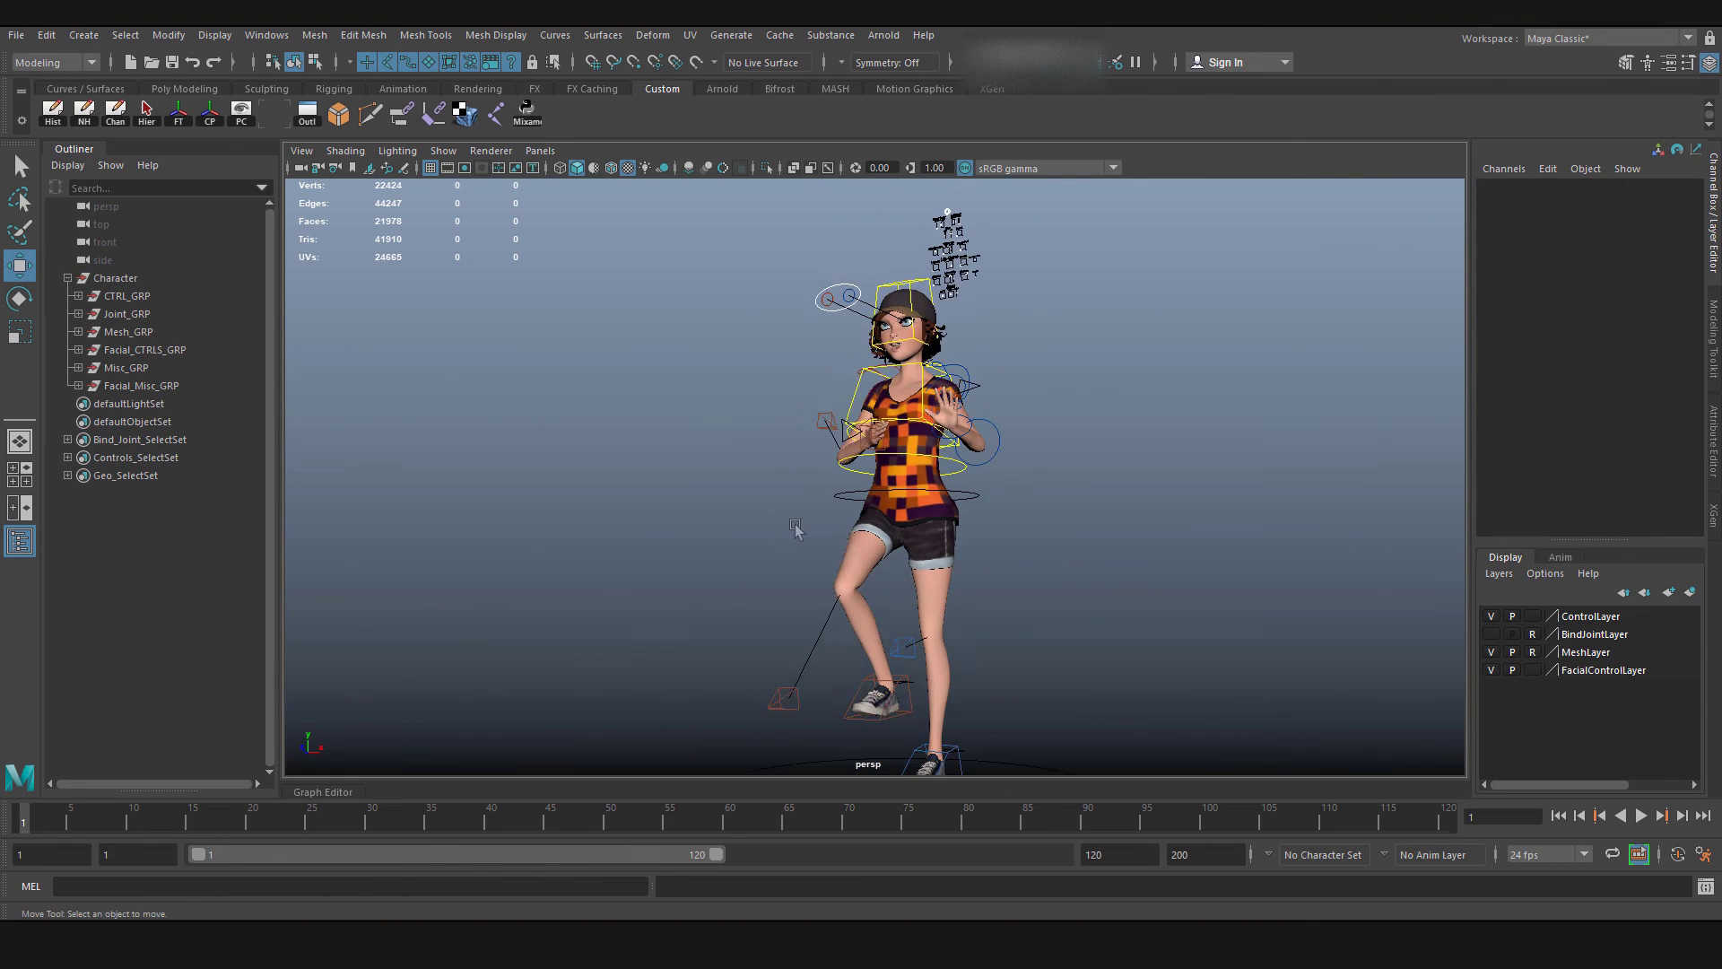
Move the hip control slightly down to shift the body over the standing left leg.
alt+middle_drag(795, 531, 718, 442)
click(828, 453)
drag(880, 455, 906, 525)
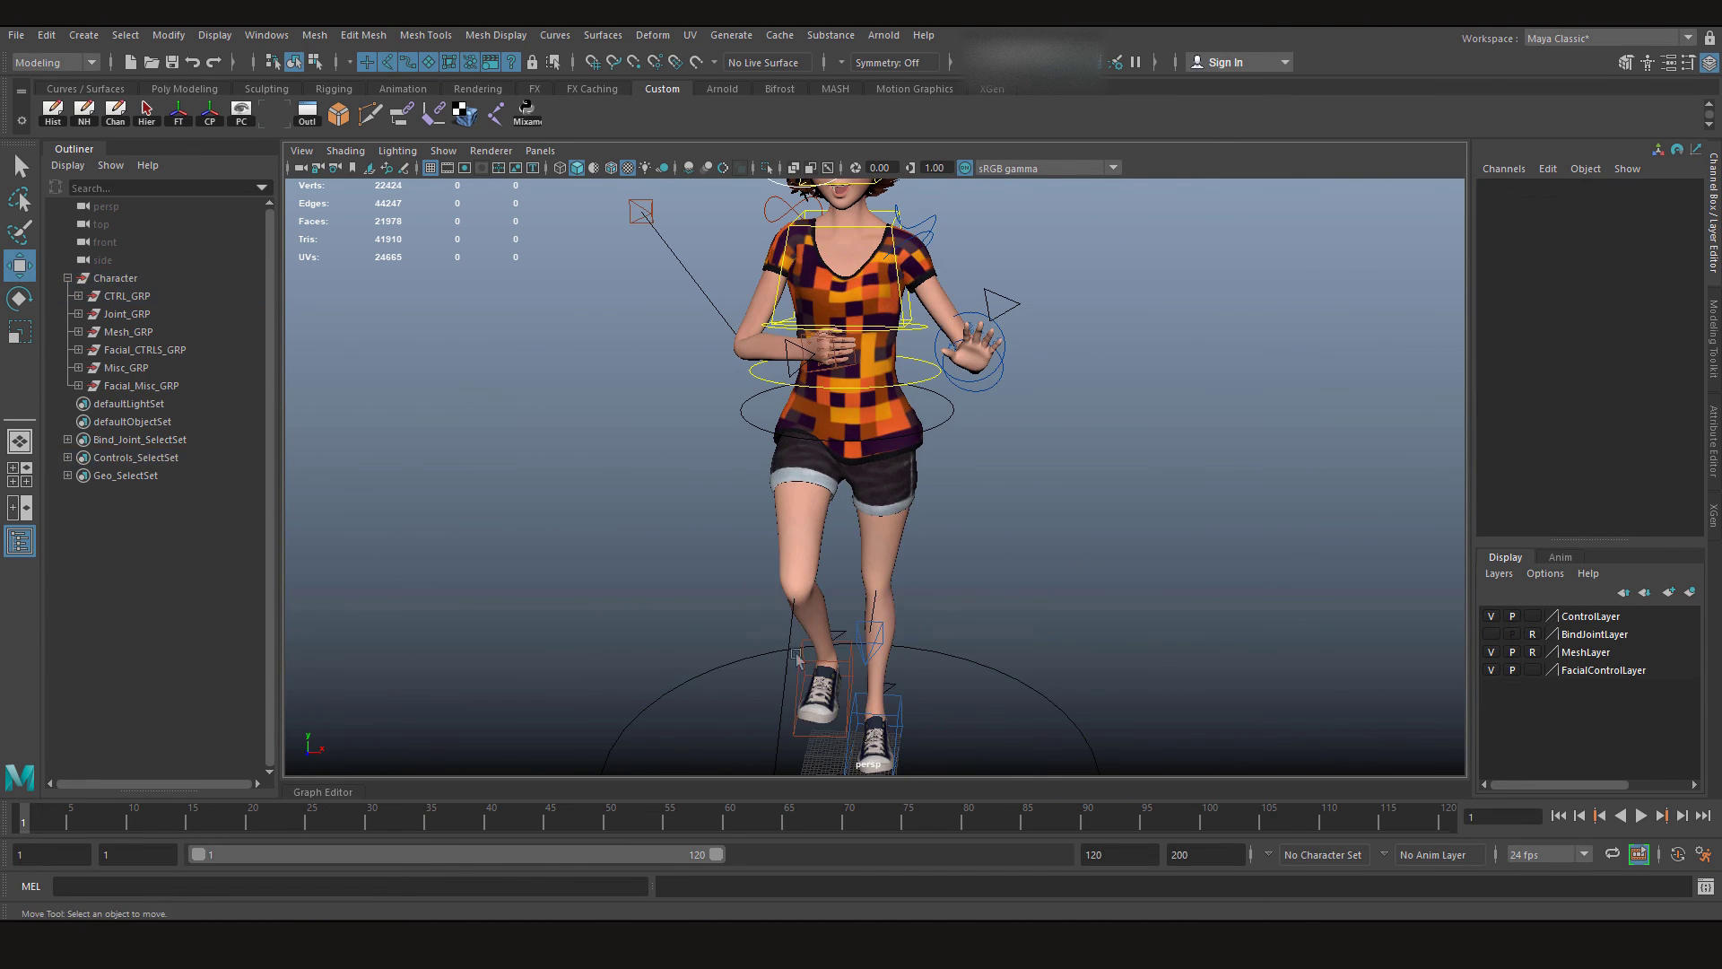
Rotate and reposition the right foot's IK control so the foot hangs behind with its toes down, and review the whole pose.
click(808, 681)
key(e)
alt+drag(995, 628, 812, 561)
key(w)
drag(859, 525, 907, 579)
click(681, 421)
alt+drag(592, 386, 673, 403)
alt+middle_drag(673, 404, 639, 493)
alt+right_drag(639, 493, 587, 397)
alt+middle_drag(588, 398, 611, 448)
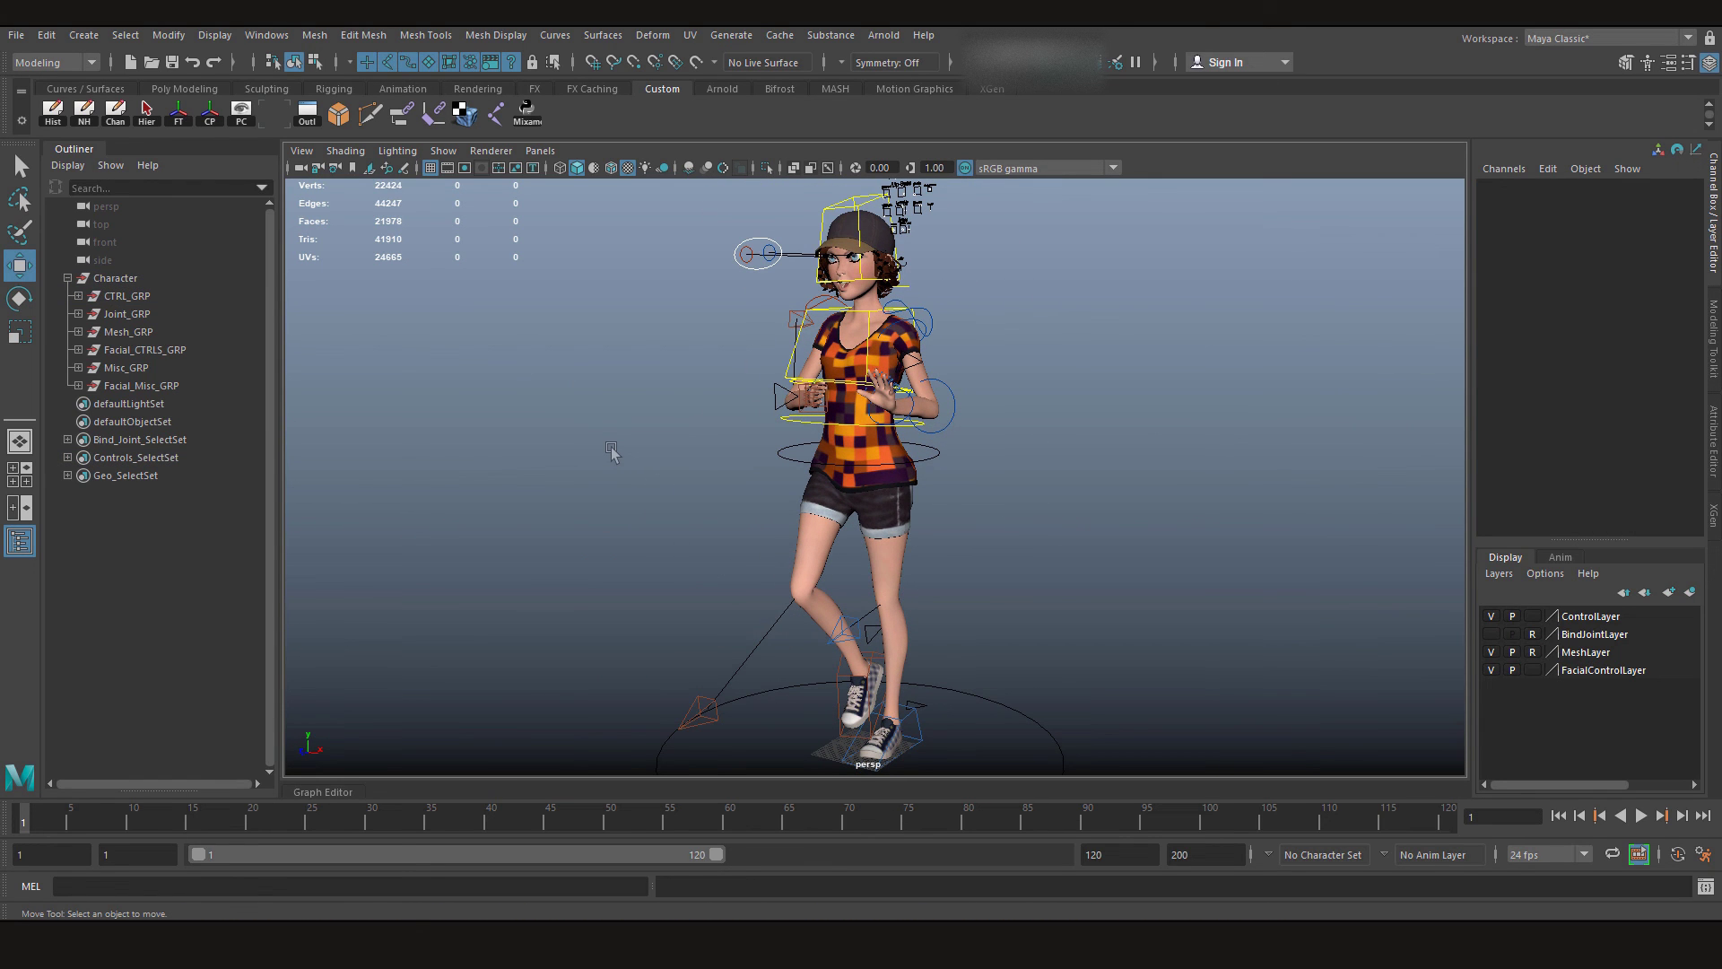